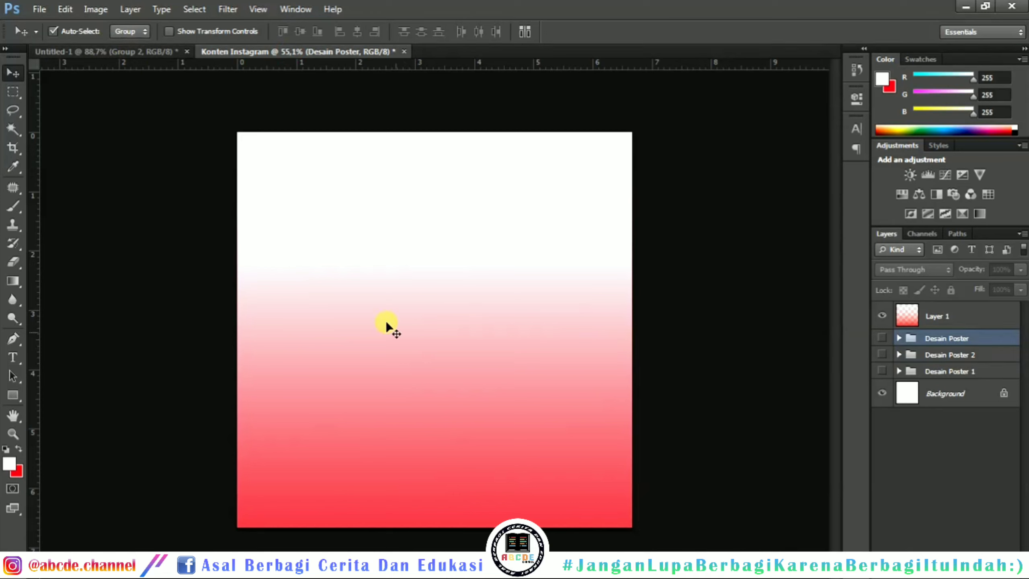
- Place image 4 from the Tugas Ara folder into the Konten Instagram document and move the Layer 1 gradient above it
{"action": "left_click", "coordinate": [932, 317]}
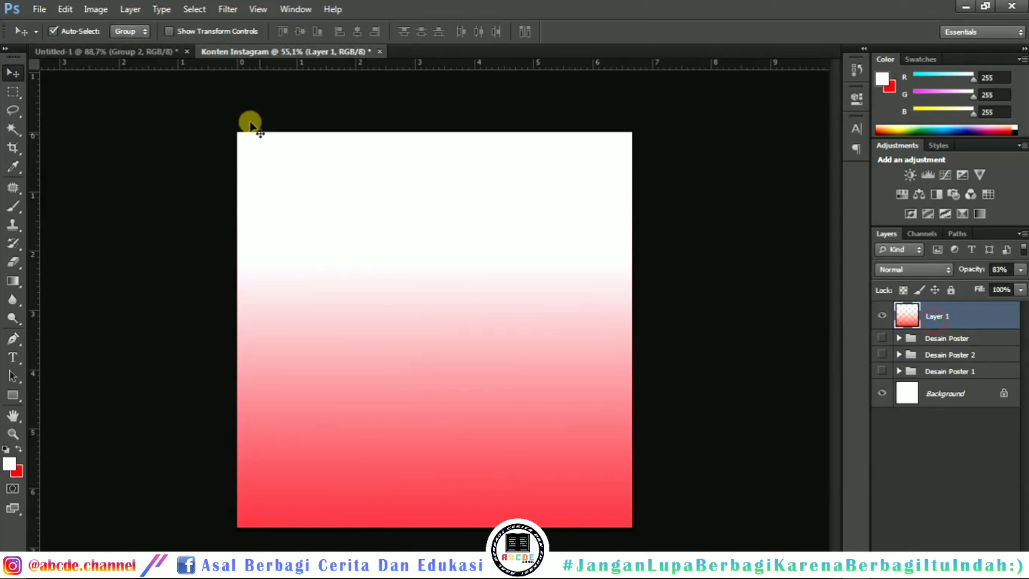
{"action": "left_click", "coordinate": [156, 56]}
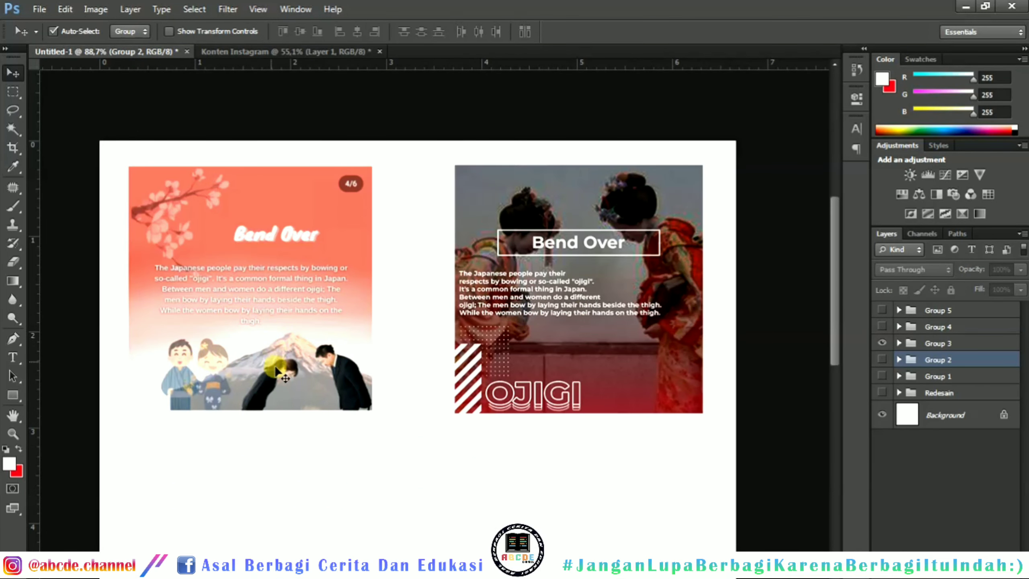
{"action": "left_click", "coordinate": [204, 286]}
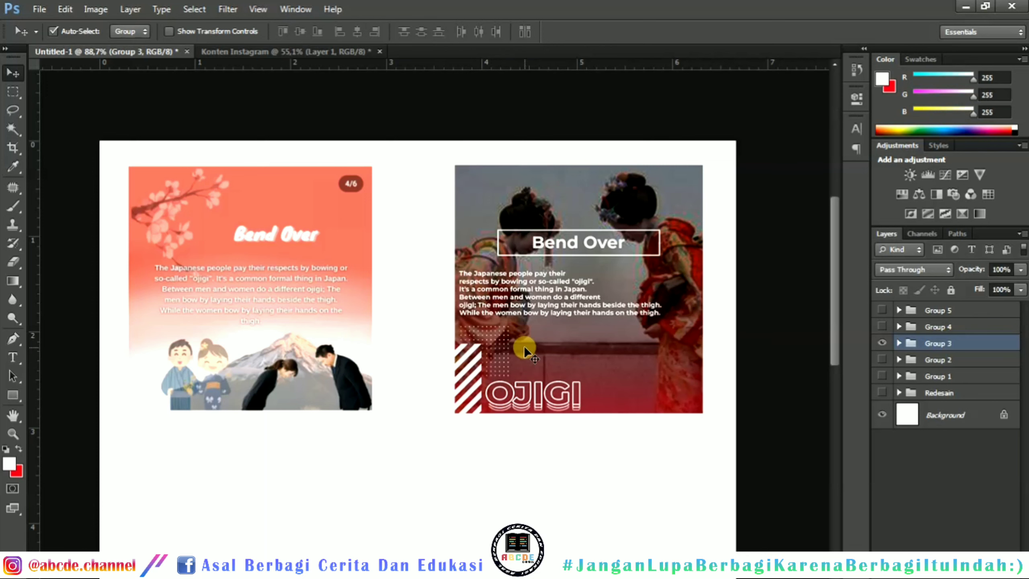
{"action": "left_click", "coordinate": [211, 566]}
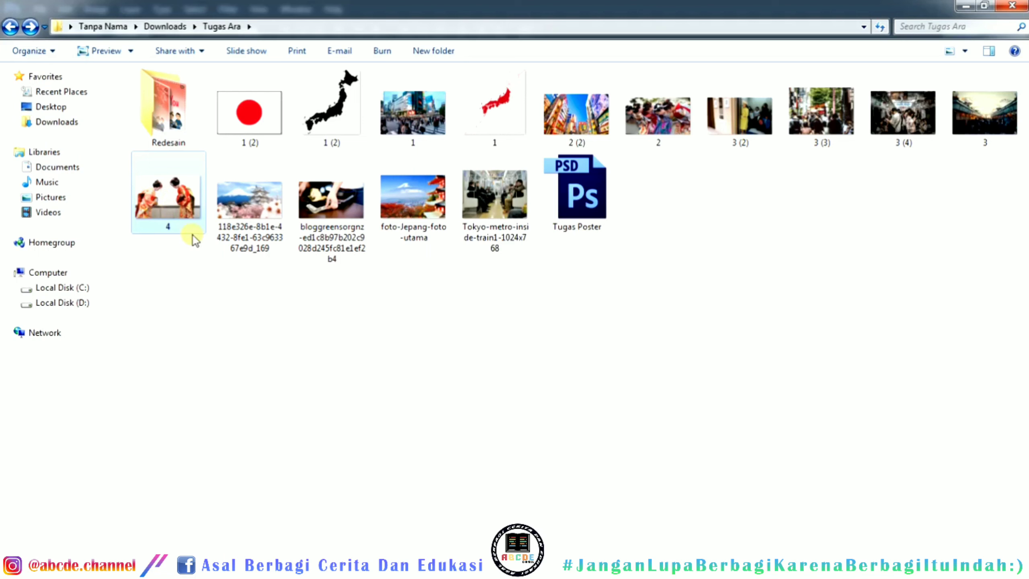
{"action": "left_click_drag", "start_coordinate": [168, 195], "coordinate": [411, 318]}
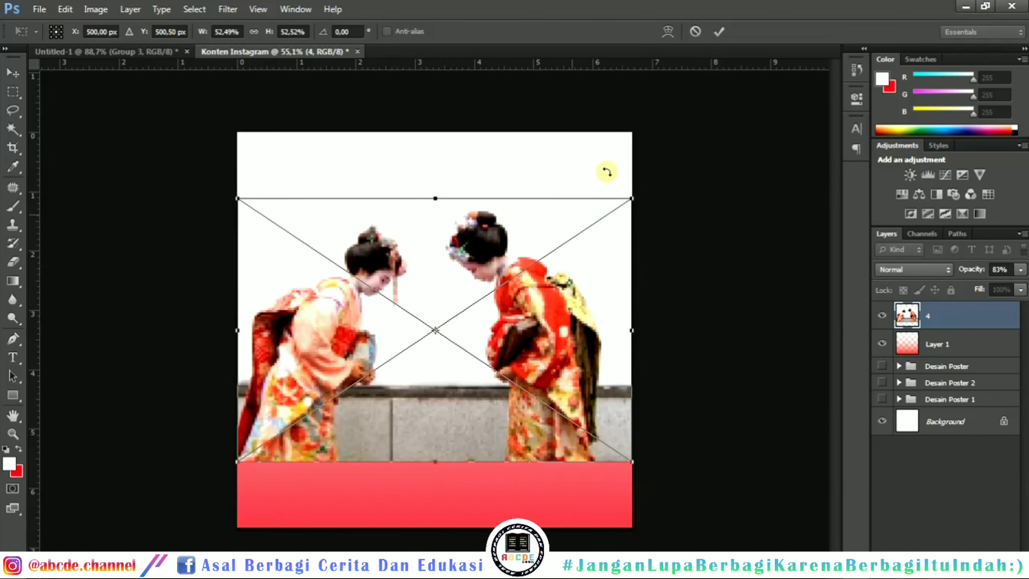
{"action": "left_click", "coordinate": [718, 31]}
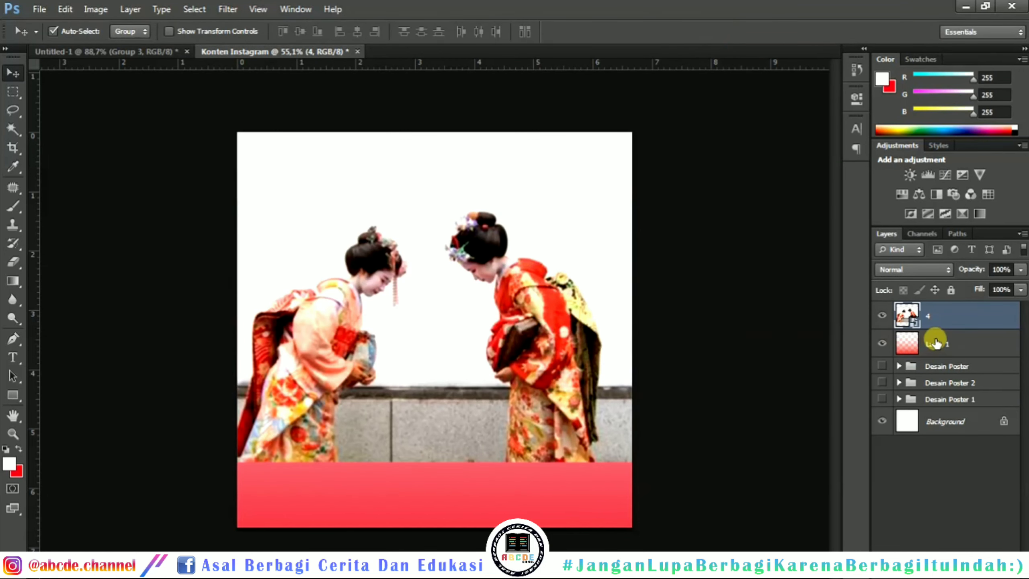
{"action": "left_click_drag", "start_coordinate": [935, 343], "coordinate": [935, 312]}
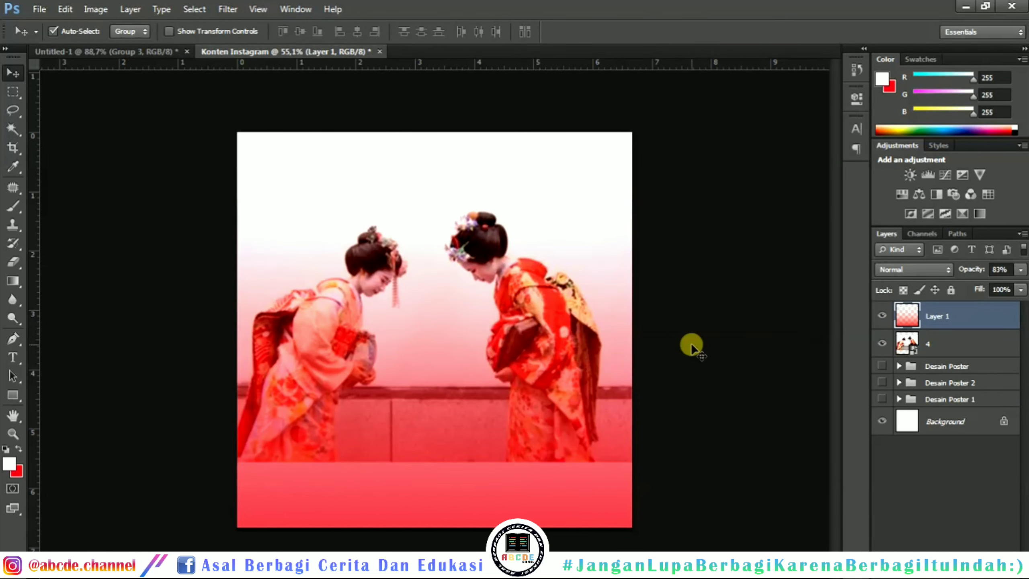
- Scale the image on layer 4 to about 80% so it fills the canvas, and shift it slightly right to balance both women
{"action": "left_click", "coordinate": [944, 344]}
{"action": "key", "text": "ctrl+t"}
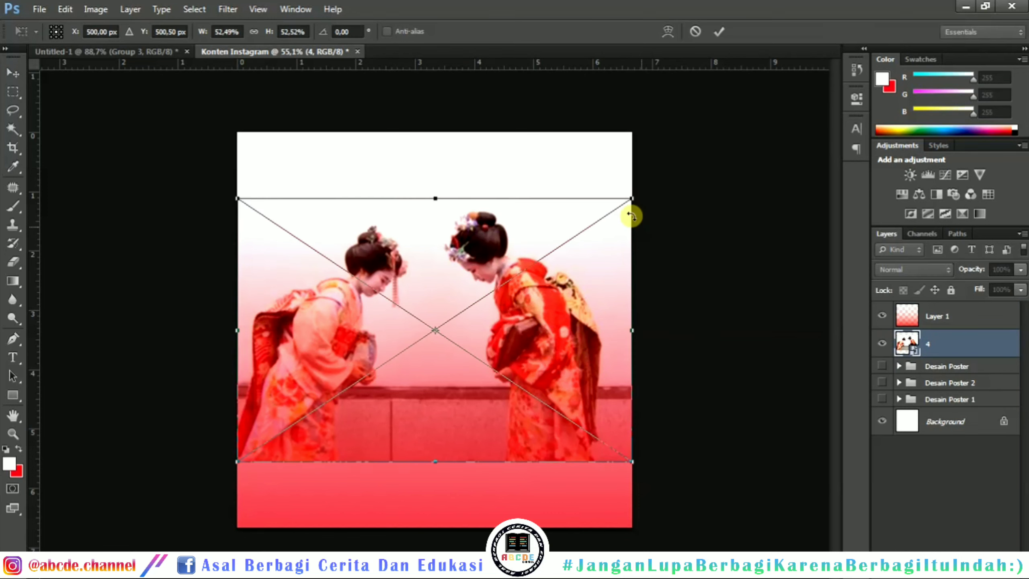
{"action": "left_click_drag", "start_coordinate": [632, 199], "coordinate": [705, 88]}
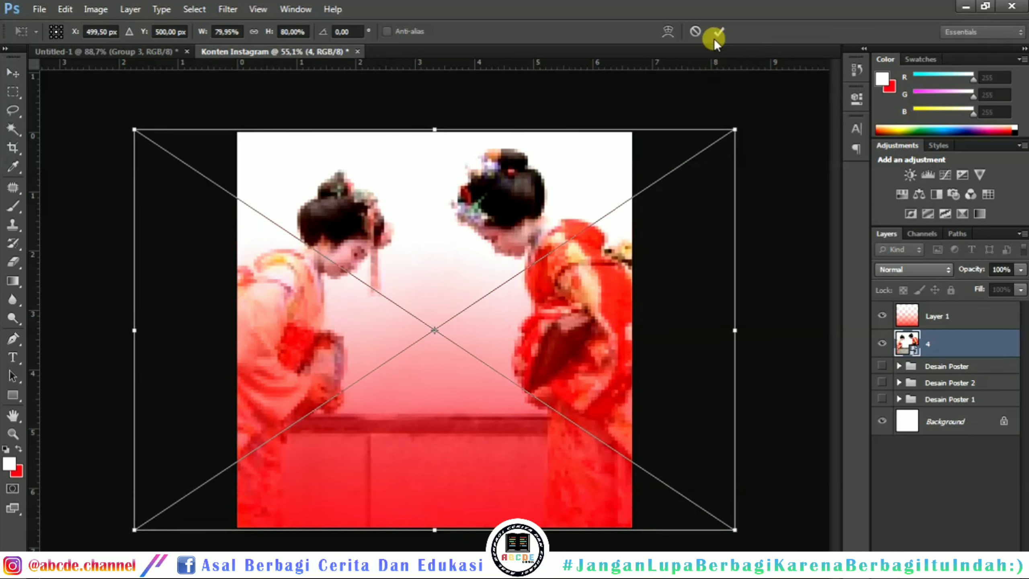
{"action": "left_click", "coordinate": [716, 37]}
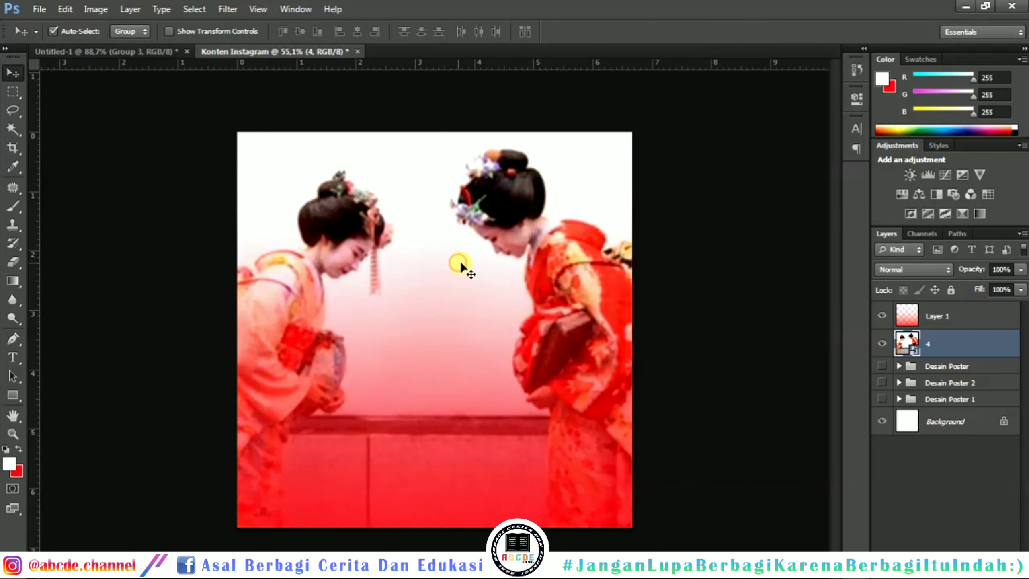
{"action": "left_click_drag", "start_coordinate": [459, 264], "coordinate": [470, 266]}
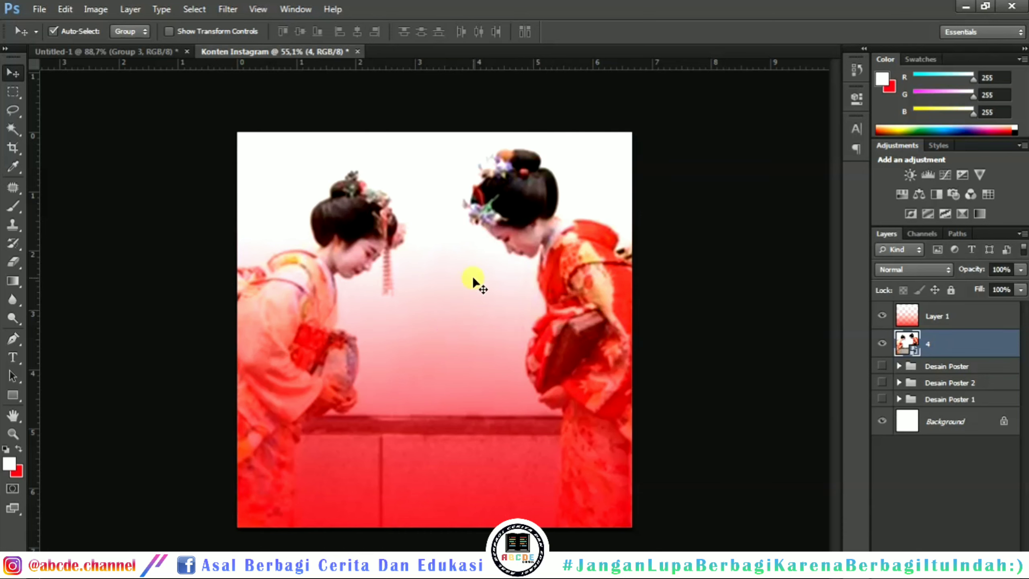
{"action": "left_click", "coordinate": [972, 315]}
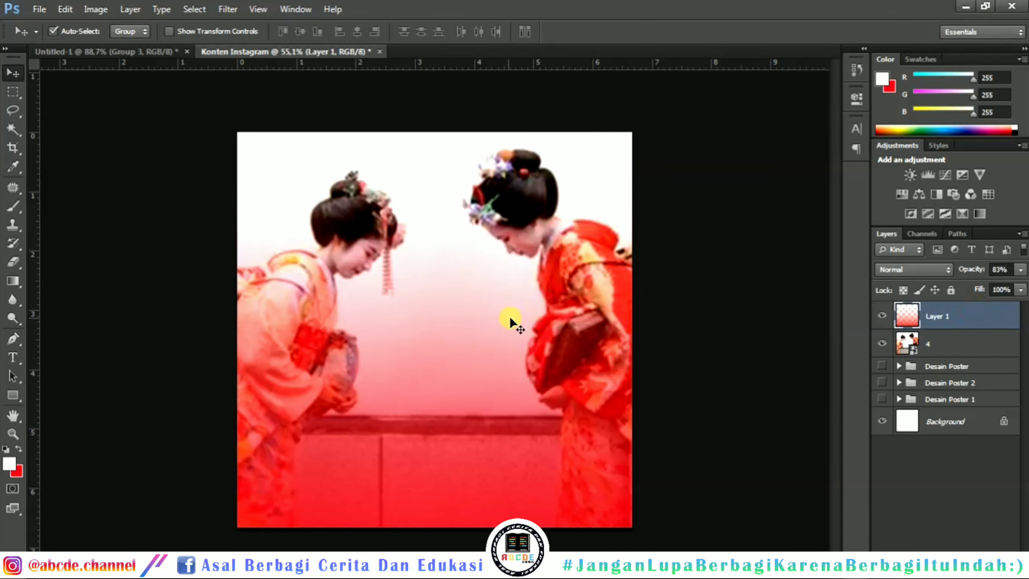
{"action": "left_click", "coordinate": [931, 344]}
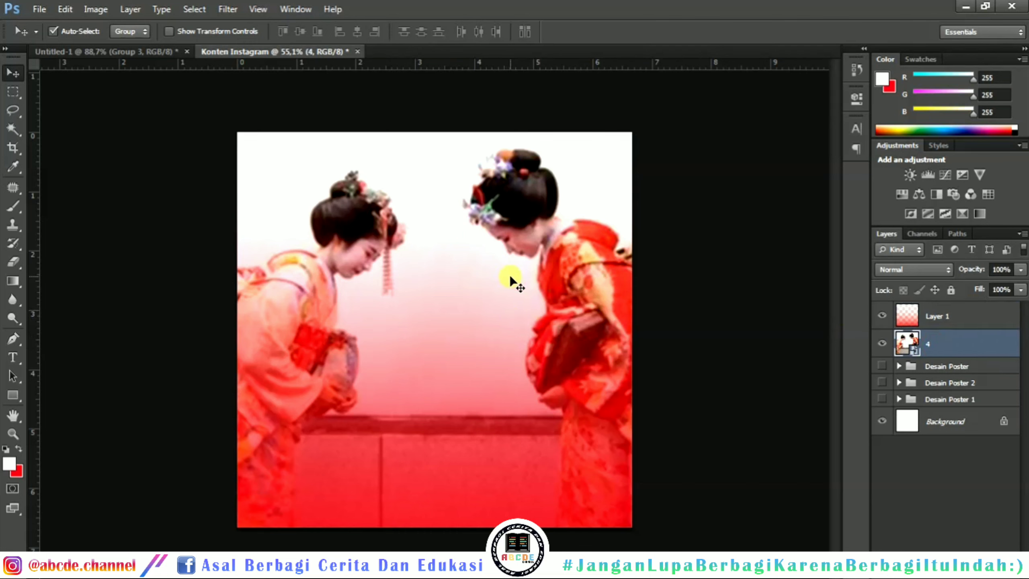
{"action": "left_click_drag", "start_coordinate": [510, 276], "coordinate": [506, 275]}
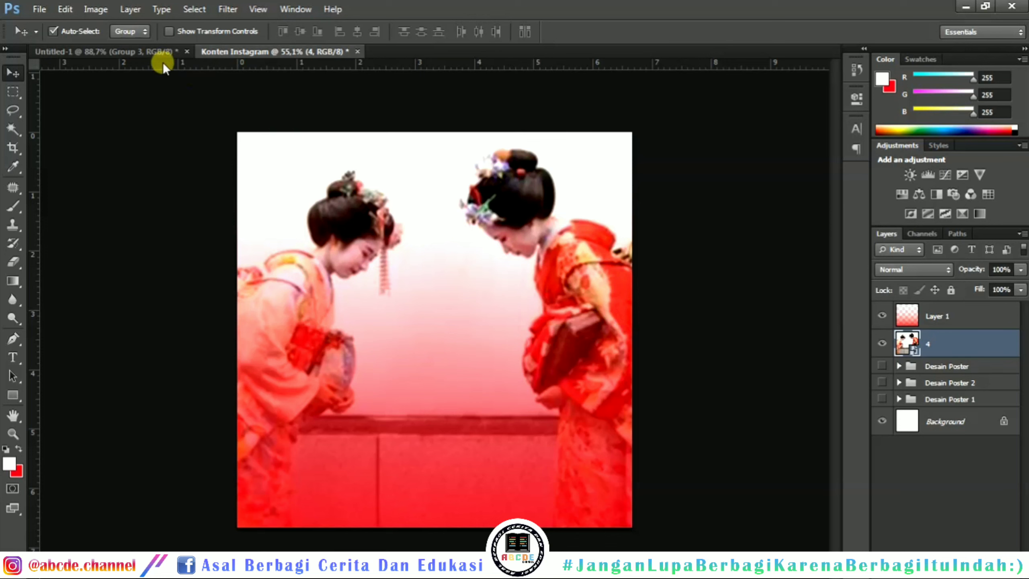
- Add a black (000000) Solid Color fill layer directly above image layer 4 and lower its opacity to 49%
{"action": "left_click", "coordinate": [149, 54]}
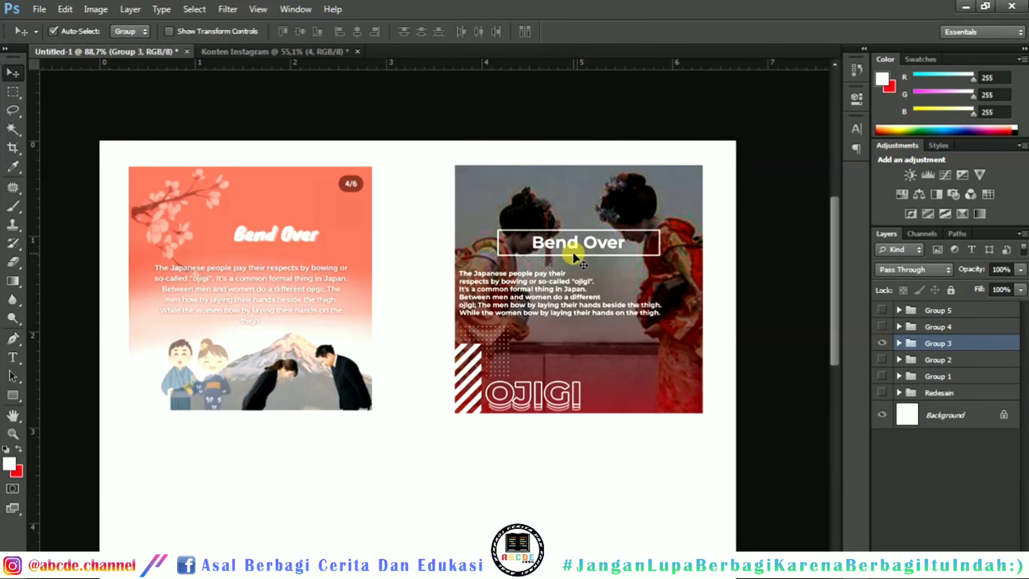
{"action": "left_click", "coordinate": [279, 50]}
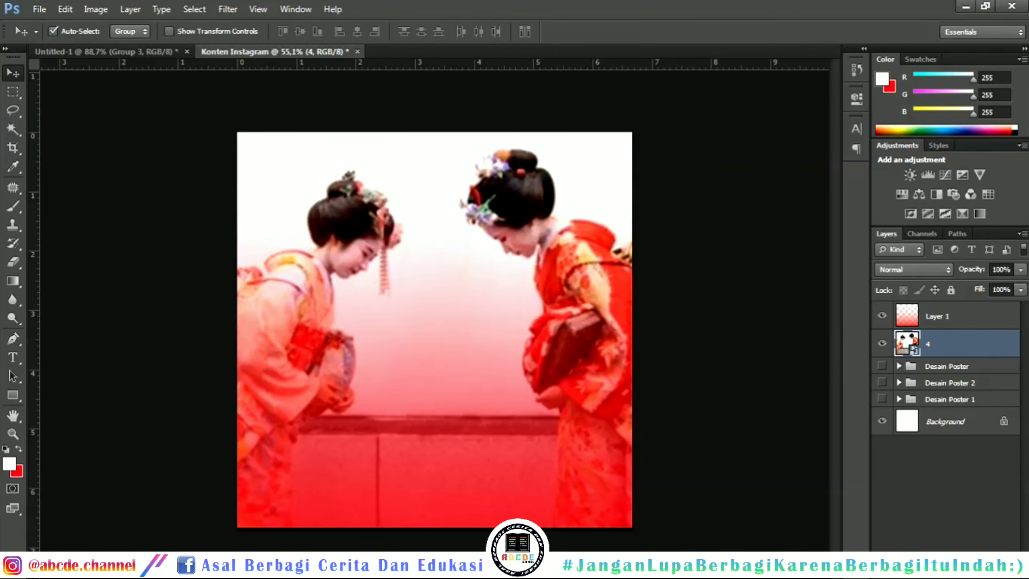
{"action": "left_click", "coordinate": [968, 565]}
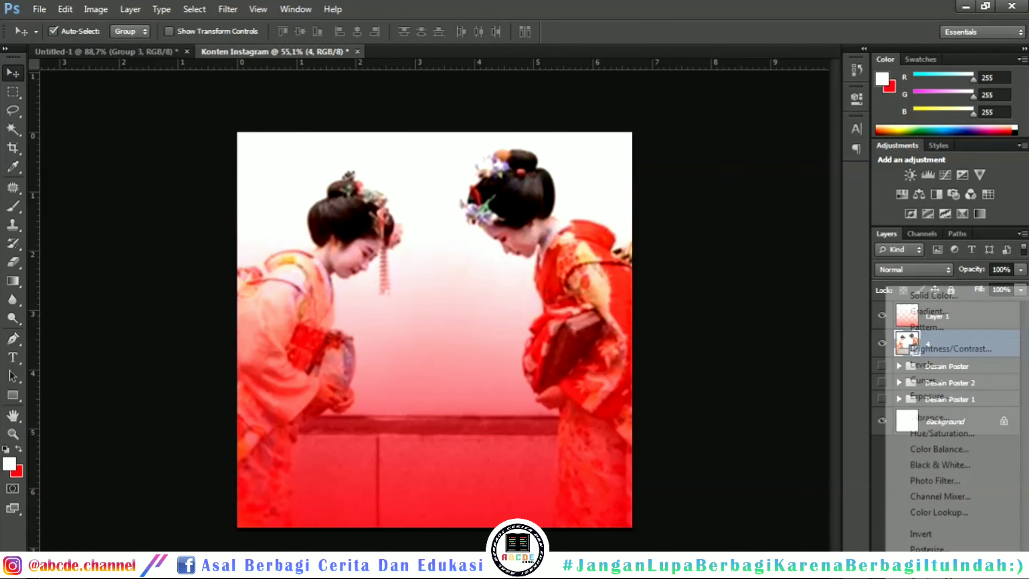
{"action": "left_click", "coordinate": [947, 294]}
{"action": "left_click_drag", "start_coordinate": [602, 446], "coordinate": [604, 527]}
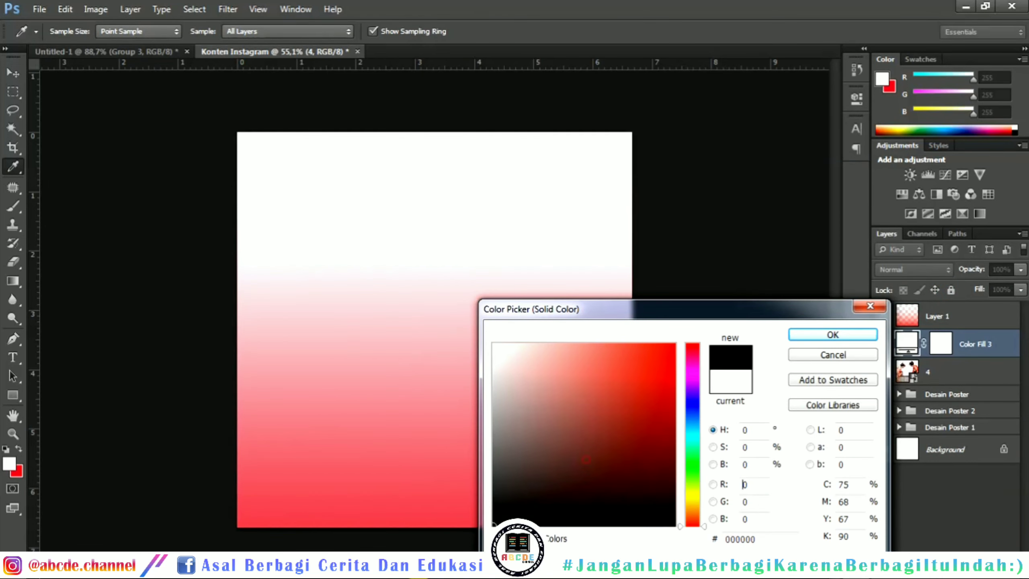
{"action": "left_click", "coordinate": [804, 333]}
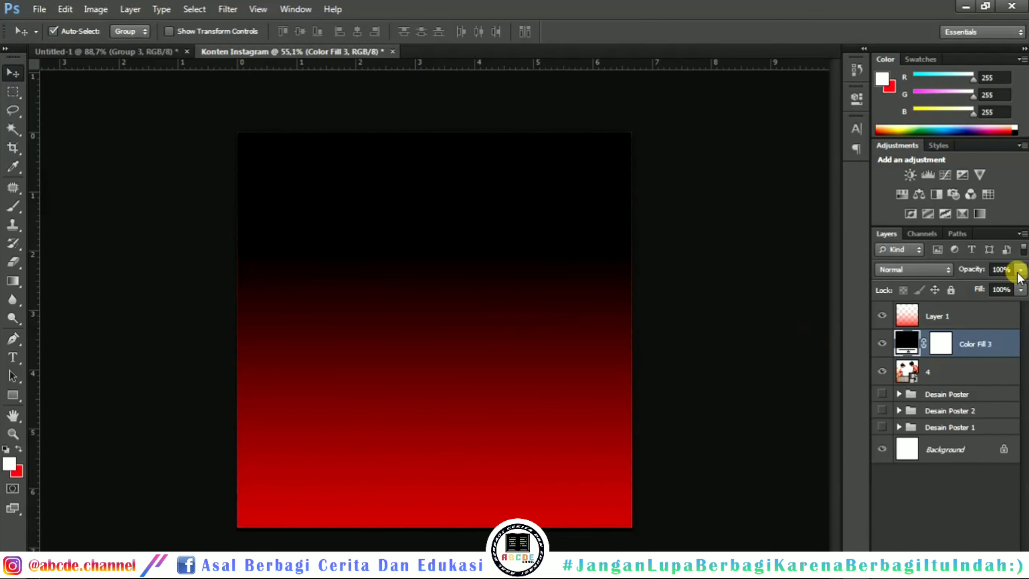
{"action": "left_click", "coordinate": [1020, 270]}
{"action": "left_click", "coordinate": [992, 283]}
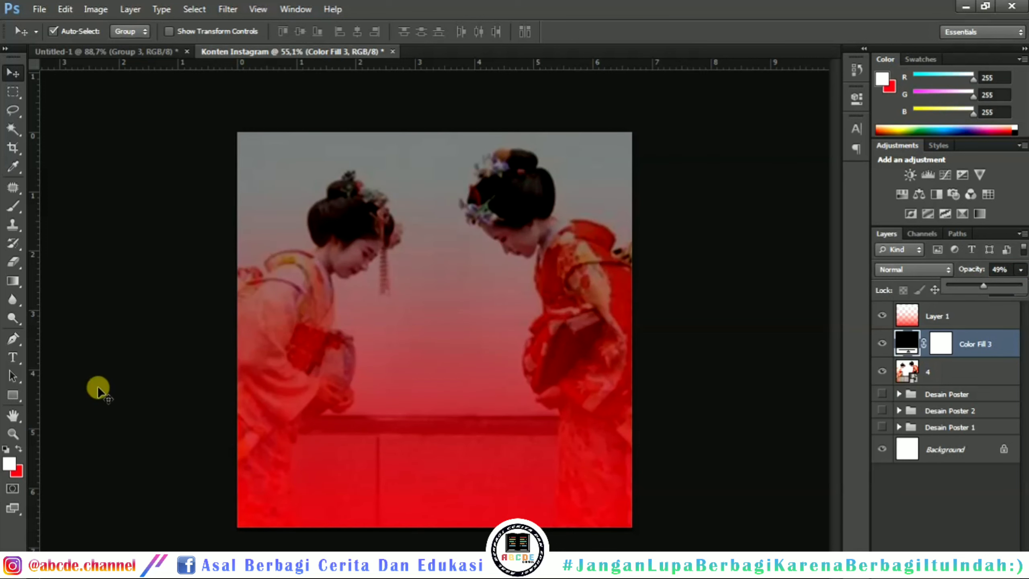
- Draw a white rectangle shape about 719 × 168 px across the upper part of the poster, over the women's faces
{"action": "left_click", "coordinate": [130, 51]}
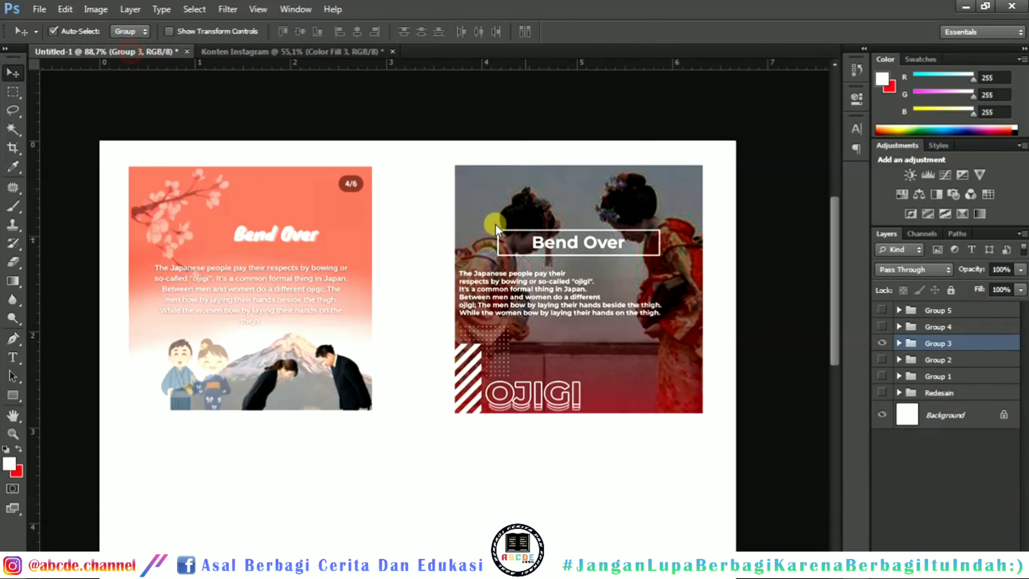
{"action": "left_click", "coordinate": [321, 53]}
{"action": "left_click", "coordinate": [22, 393]}
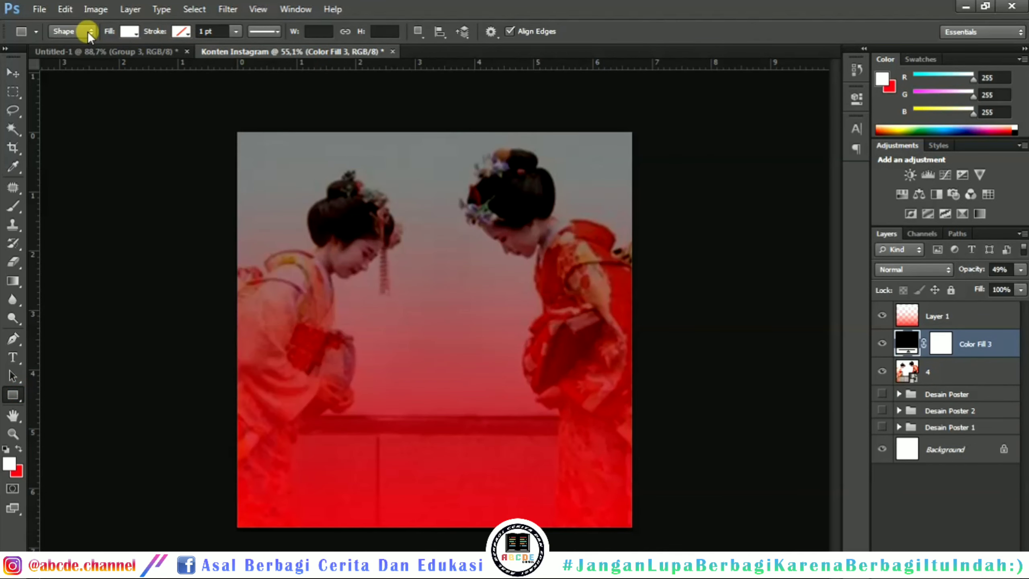
{"action": "right_click", "coordinate": [22, 387]}
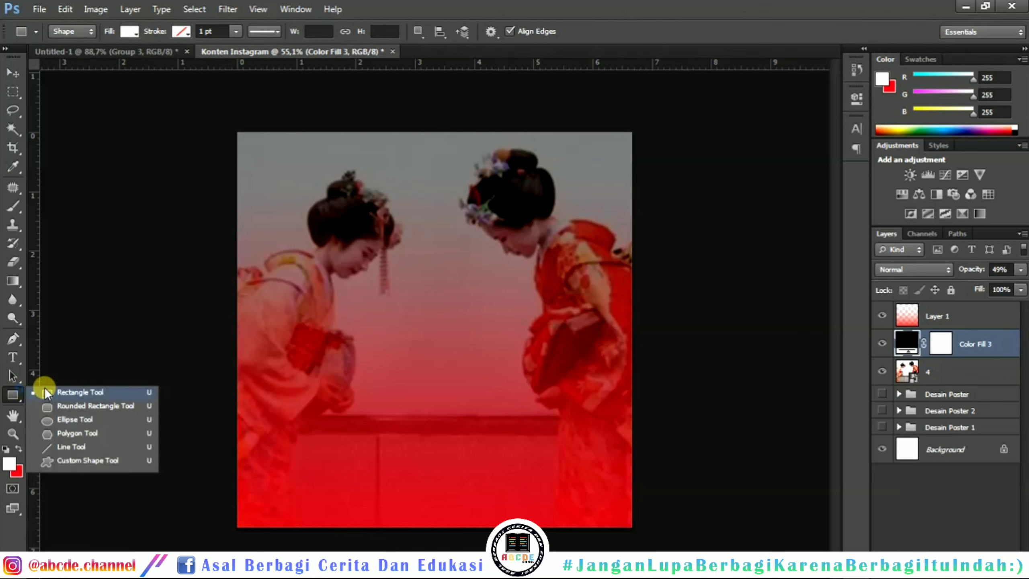
{"action": "left_click", "coordinate": [45, 387]}
{"action": "left_click_drag", "start_coordinate": [298, 205], "coordinate": [581, 271]}
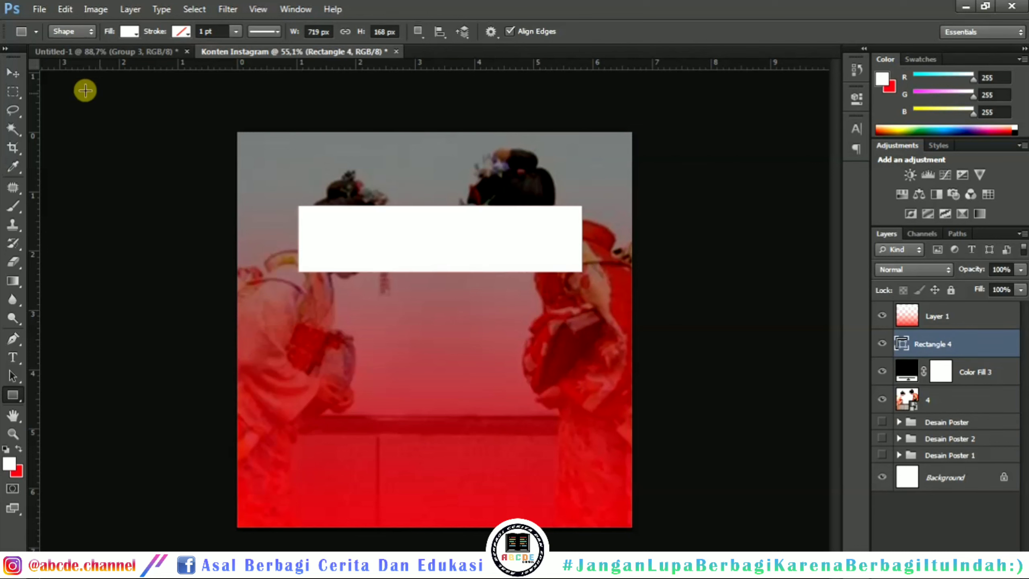
- Center the white rectangle horizontally on the canvas and move its layer above Layer 1
{"action": "left_click", "coordinate": [12, 73]}
{"action": "key", "text": "ctrl+a"}
{"action": "left_click", "coordinate": [364, 32]}
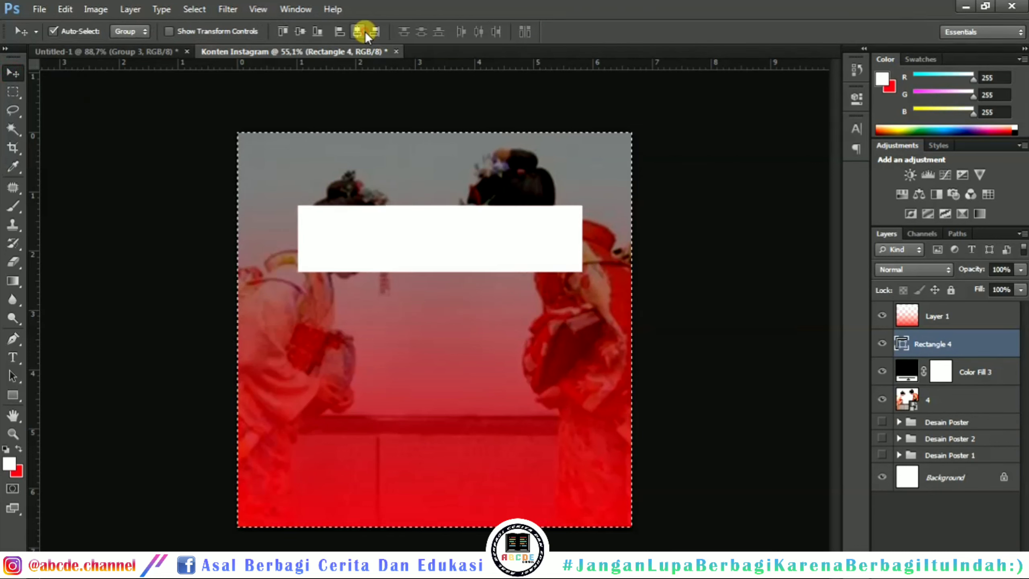
{"action": "key", "text": "ctrl+d"}
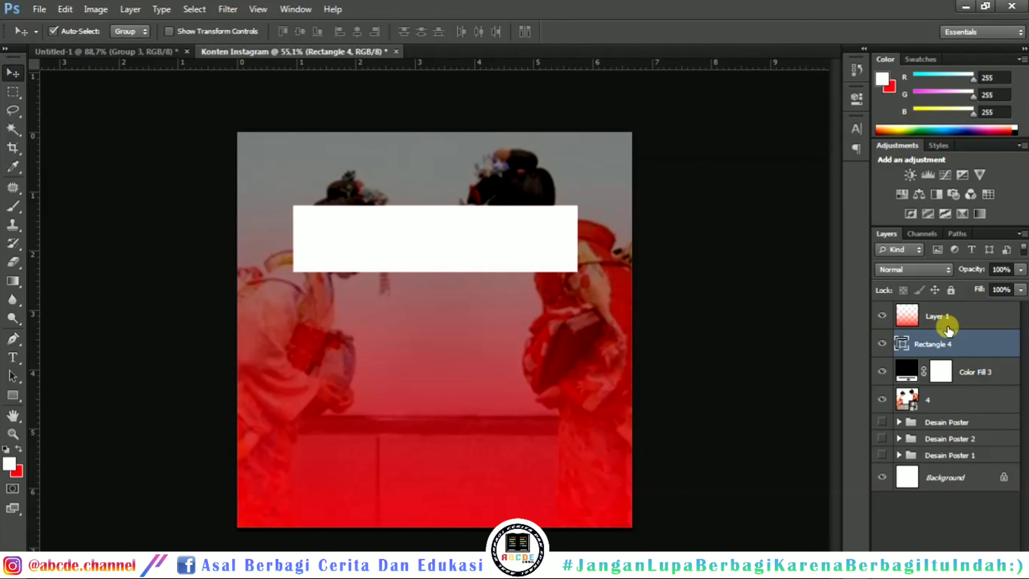
{"action": "mouse_move", "coordinate": [945, 338]}
{"action": "left_mouse_down"}
{"action": "mouse_move", "coordinate": [941, 308]}
{"action": "mouse_move", "coordinate": [945, 320]}
{"action": "left_mouse_up"}
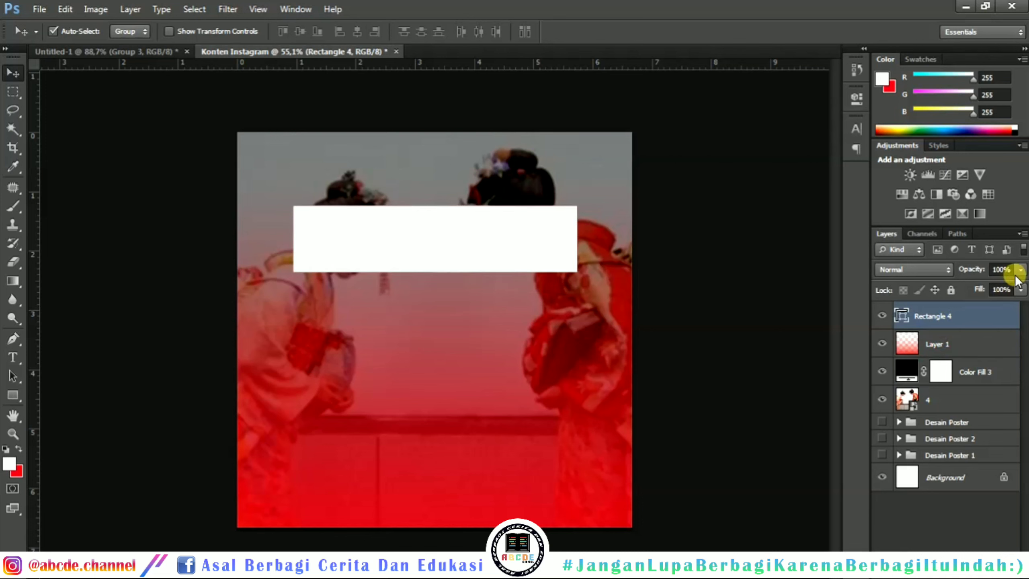
- Remove the rectangle's fill and give it a white stroke so it becomes an outlined frame
{"action": "left_click", "coordinate": [13, 392]}
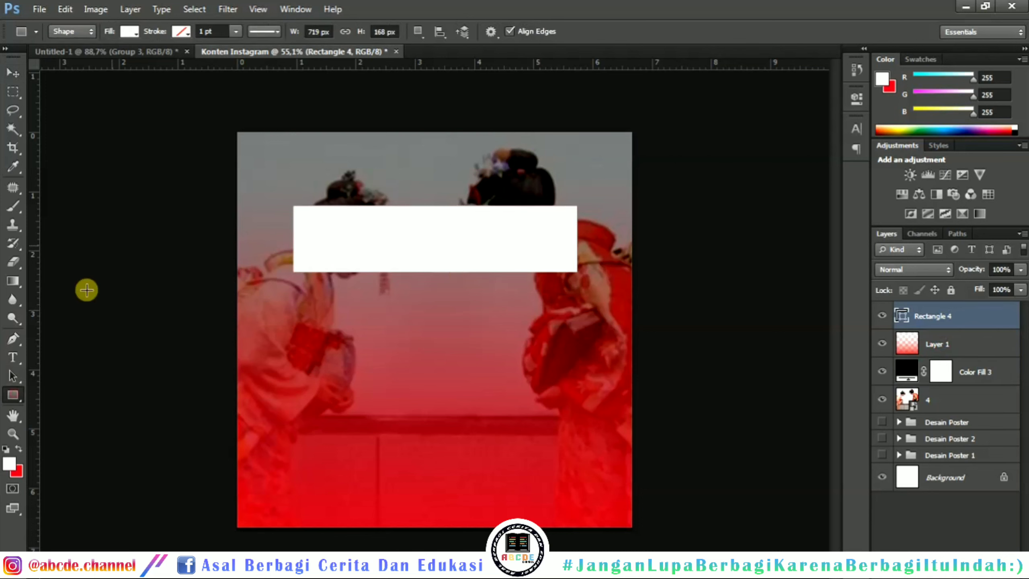
{"action": "left_click", "coordinate": [131, 31]}
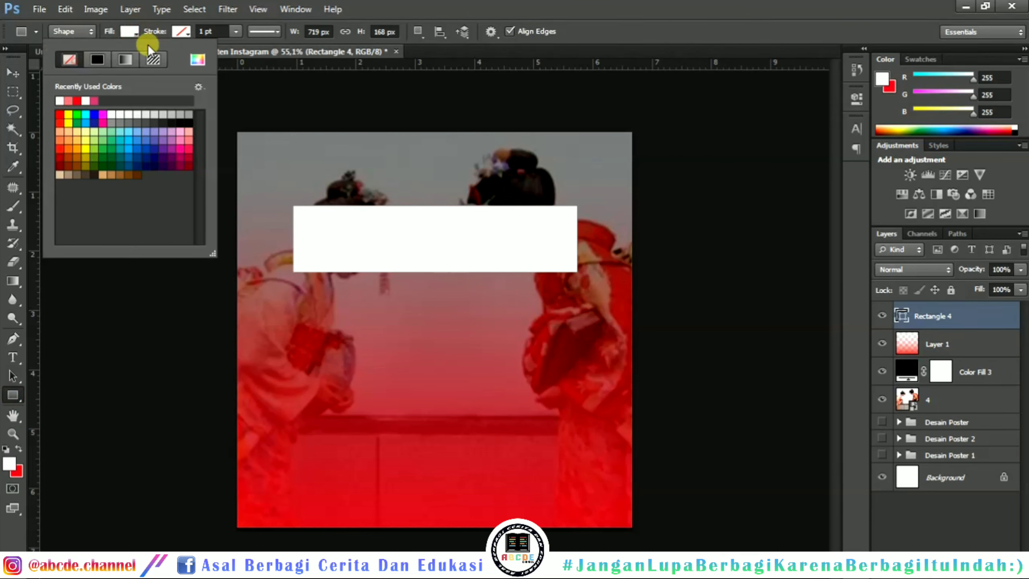
{"action": "left_click", "coordinate": [185, 33]}
{"action": "left_click", "coordinate": [185, 34]}
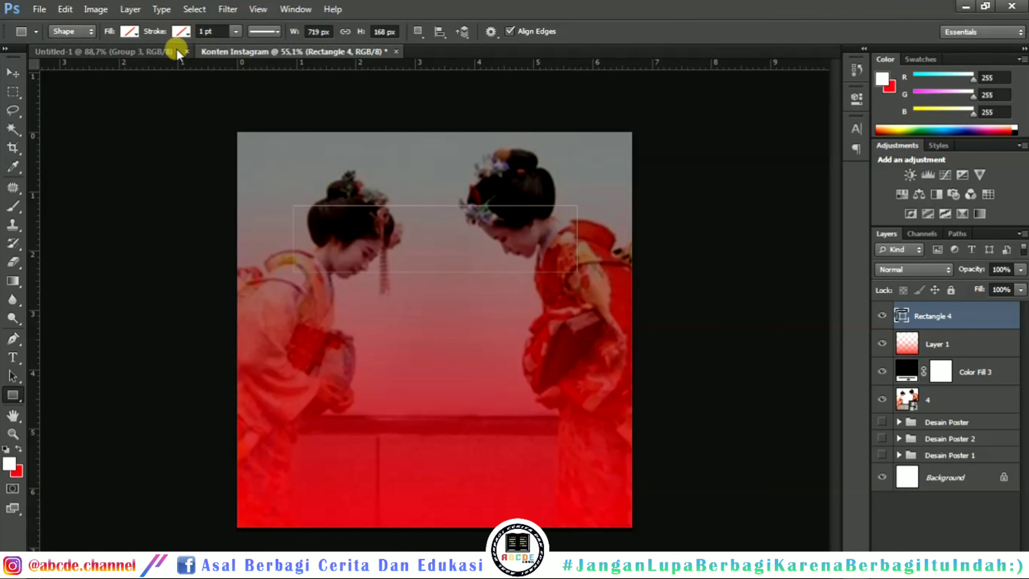
{"action": "left_click", "coordinate": [181, 32]}
{"action": "left_click", "coordinate": [110, 100]}
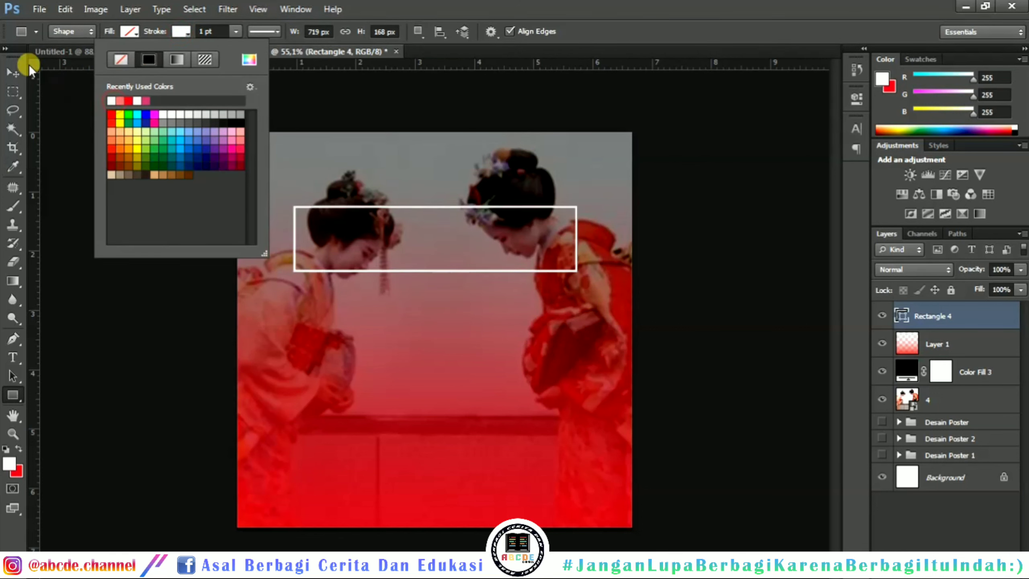
{"action": "left_click", "coordinate": [13, 73]}
- Reduce the outlined frame's height to about 83% by raising its lower edge, following the title box in the Untitled-1 reference
{"action": "left_click", "coordinate": [162, 53]}
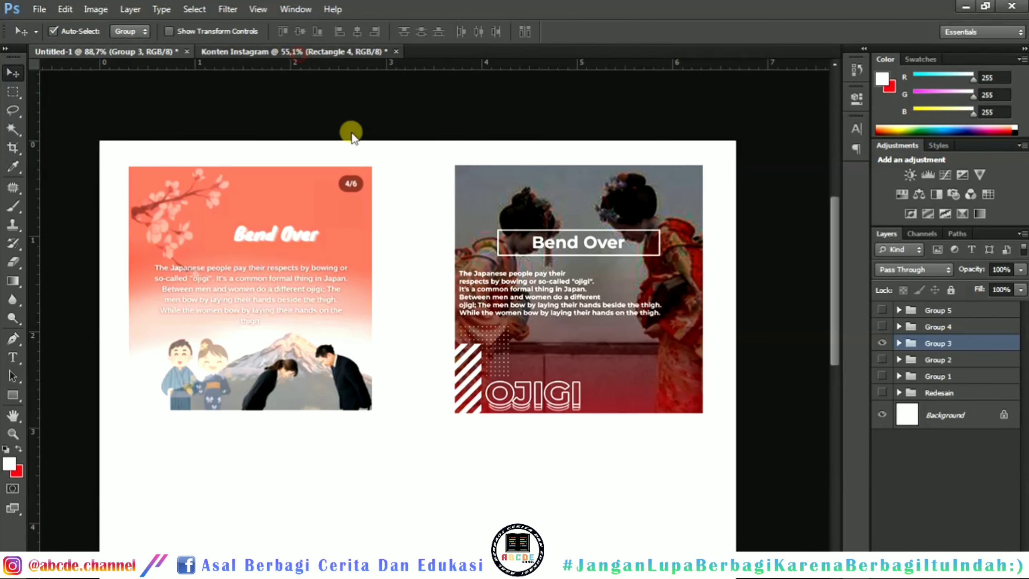
{"action": "left_click", "coordinate": [294, 52]}
{"action": "key", "text": "ctrl+t"}
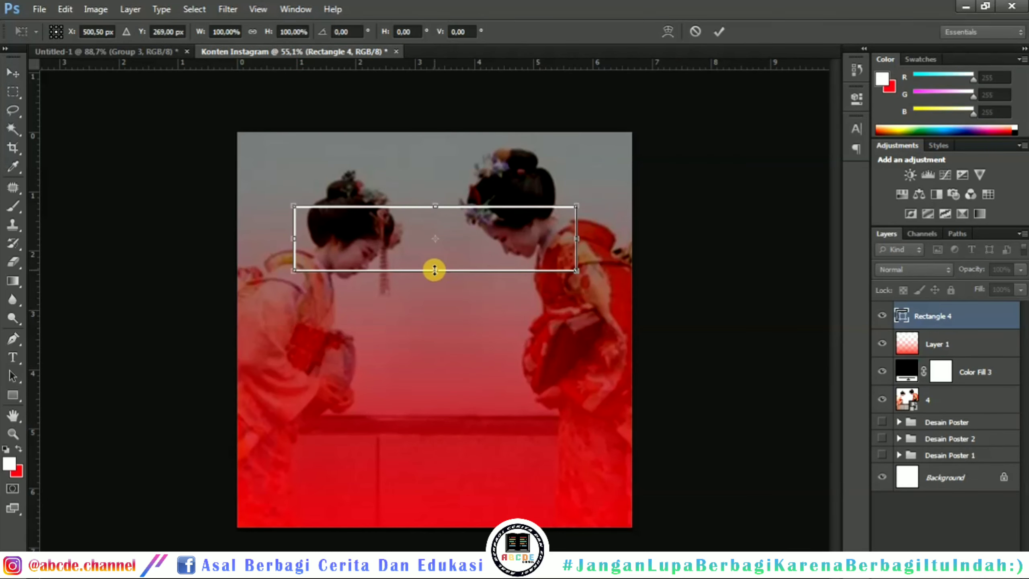
{"action": "left_click_drag", "start_coordinate": [437, 270], "coordinate": [436, 259]}
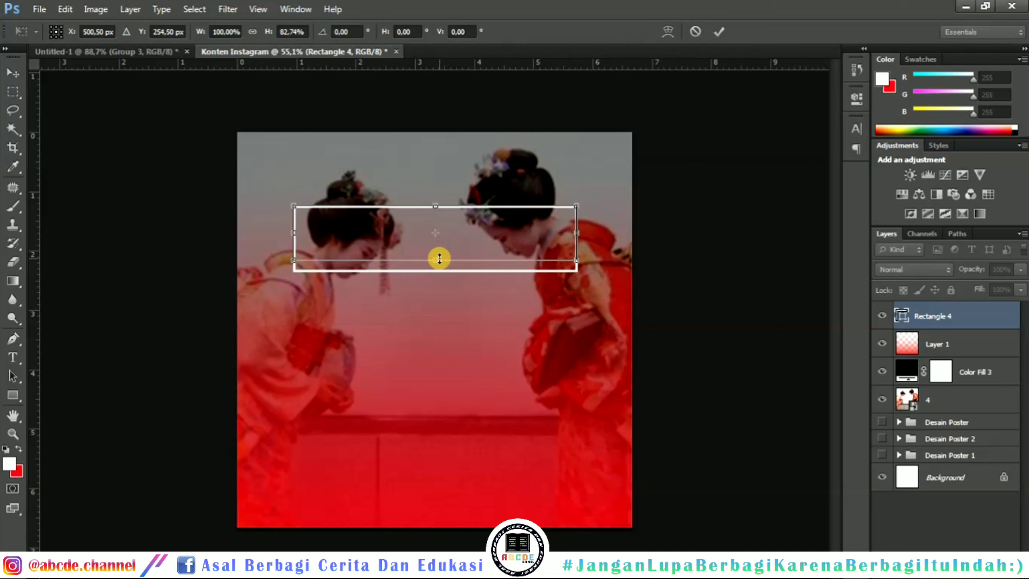
{"action": "left_click", "coordinate": [718, 32]}
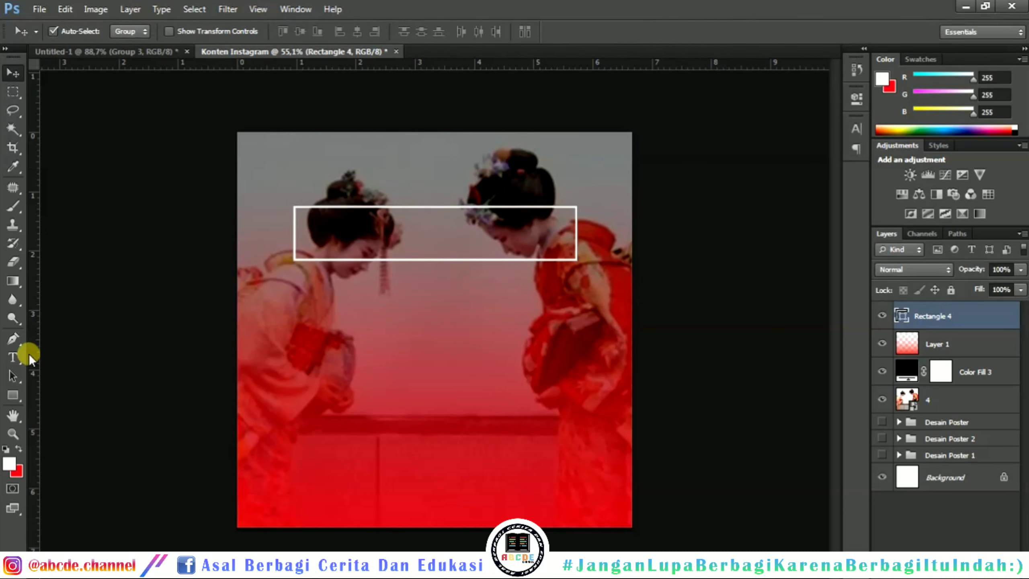
- Switch to the Notepad notes, copy the heading "Bend Over" from item 3, and return to the poster in Photoshop
{"action": "mouse_move", "coordinate": [413, 570]}
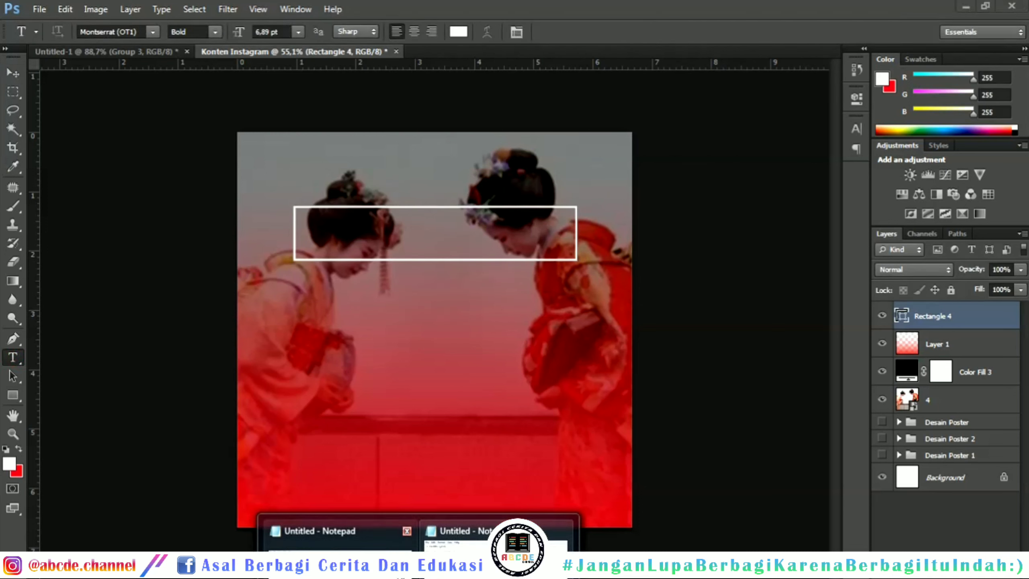
{"action": "left_click", "coordinate": [377, 547]}
{"action": "left_click", "coordinate": [121, 452]}
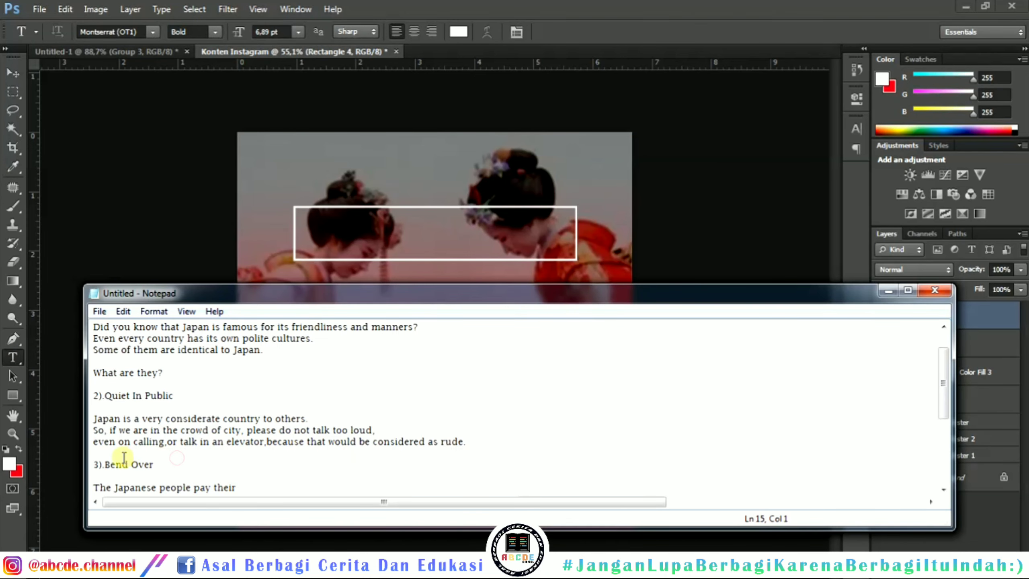
{"action": "left_click_drag", "start_coordinate": [157, 464], "coordinate": [116, 462]}
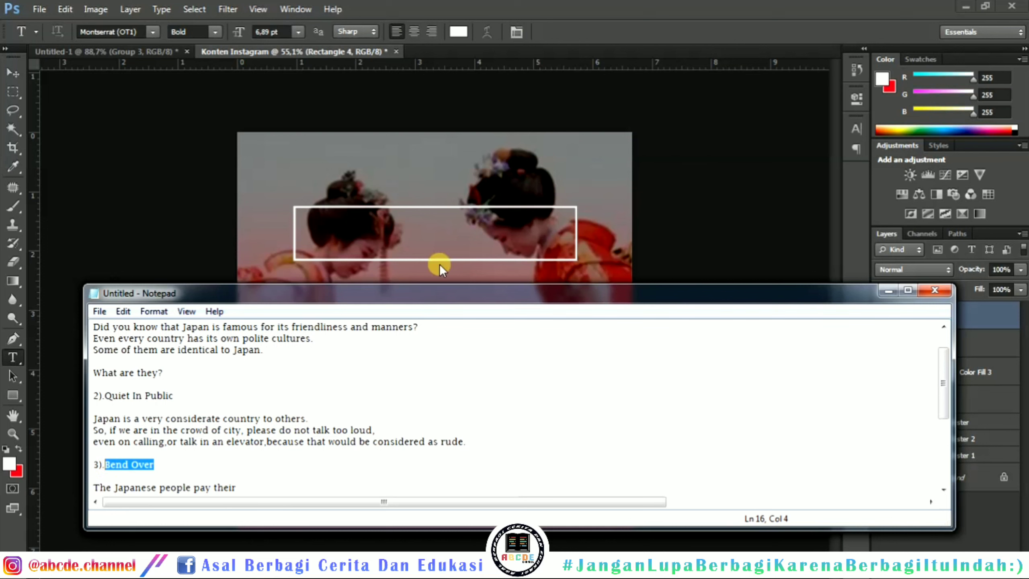
{"action": "left_click", "coordinate": [889, 290]}
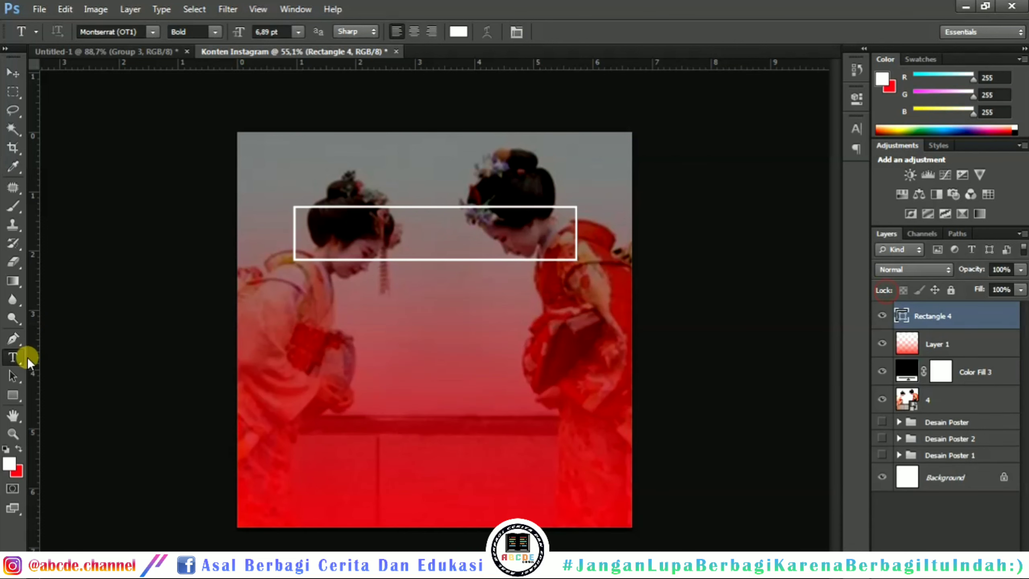
{"action": "left_click", "coordinate": [449, 242]}
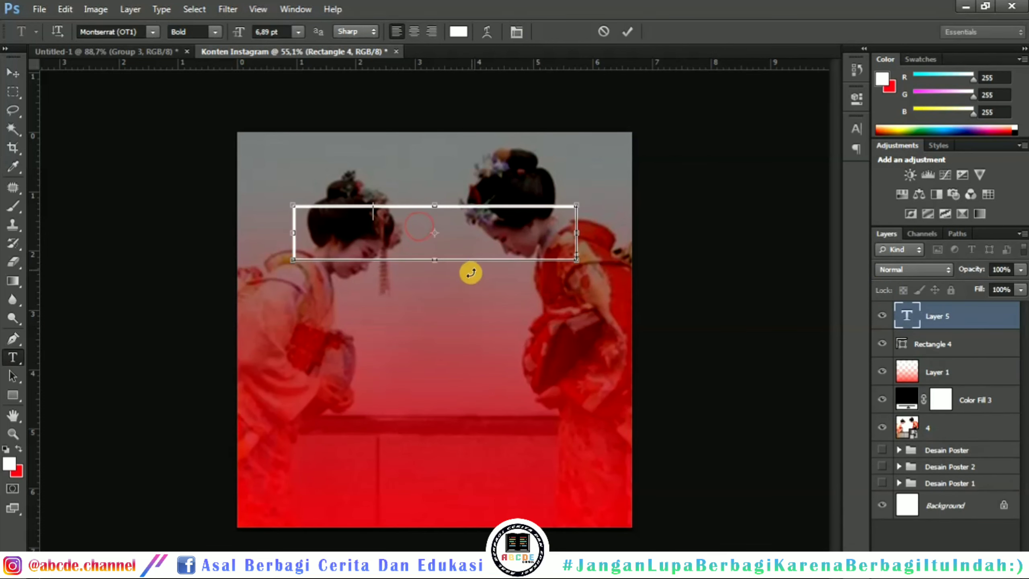
{"action": "type", "text": "Bend Over"}
{"action": "left_click", "coordinate": [610, 29]}
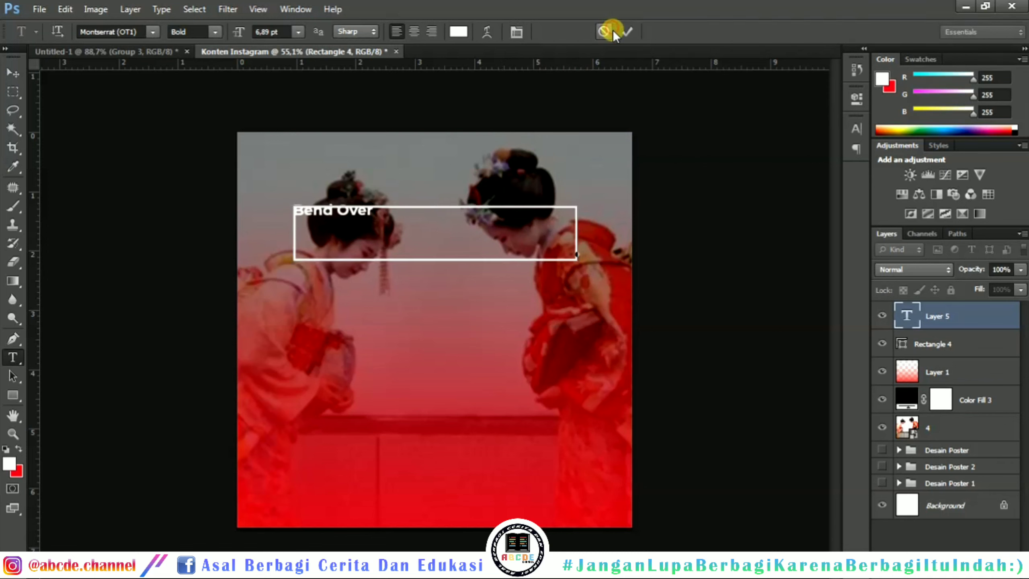
- Add the text "Bend Over" as a separate white title below the outlined frame and enlarge it to about 16.15 pt
{"action": "left_click", "coordinate": [414, 322]}
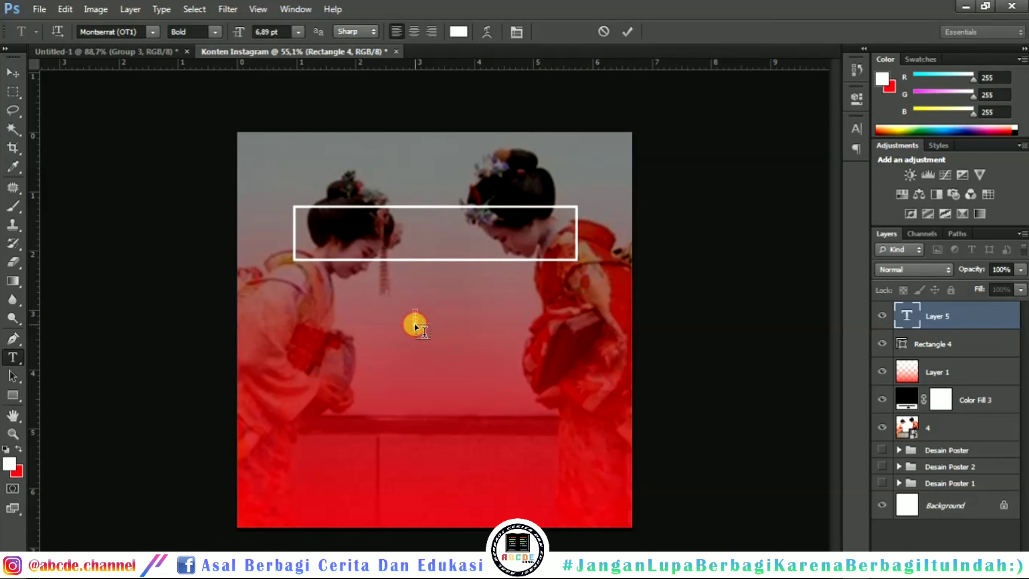
{"action": "type", "text": "Bend Over"}
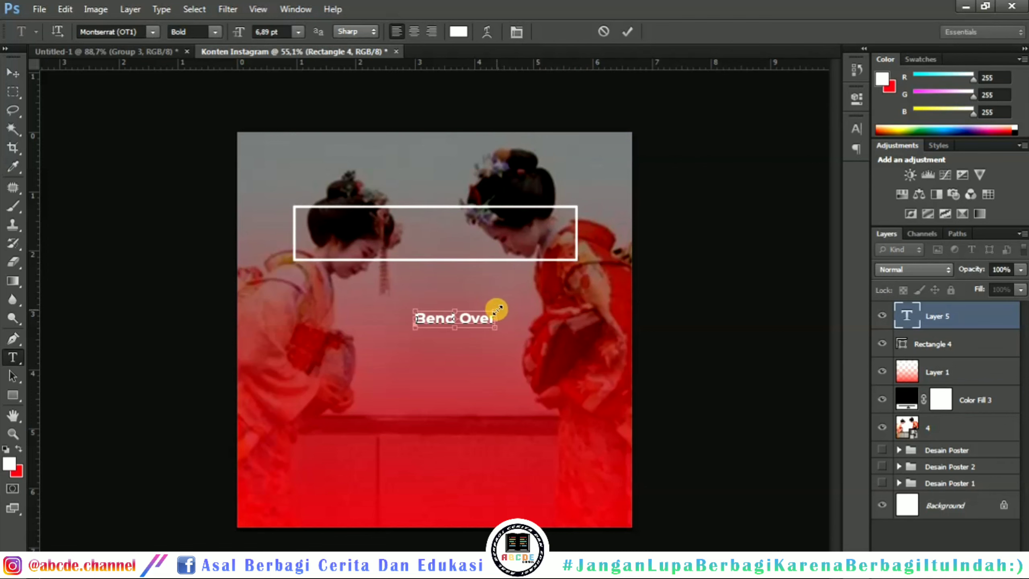
{"action": "left_click_drag", "start_coordinate": [495, 310], "coordinate": [602, 153]}
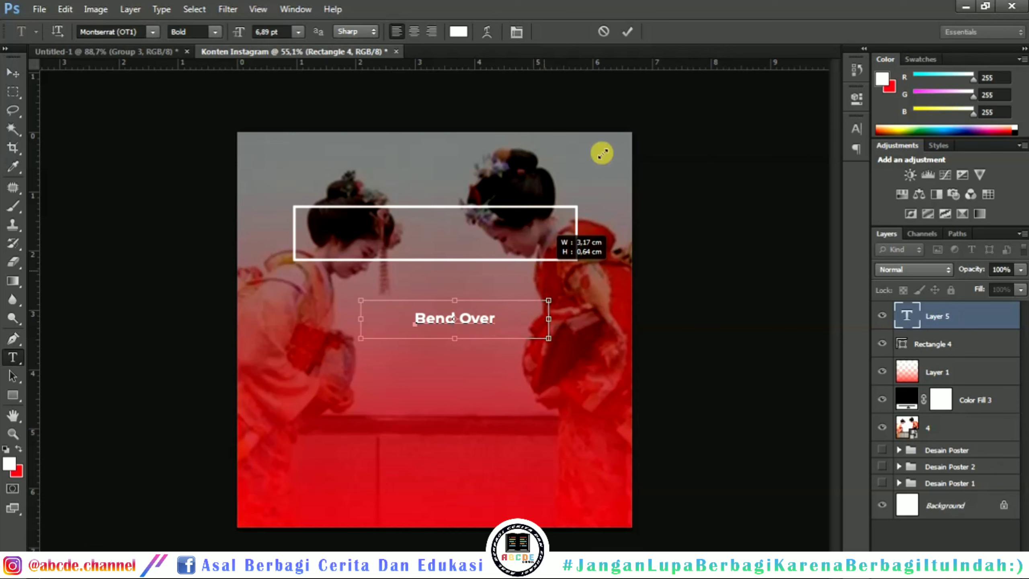
{"action": "left_click", "coordinate": [629, 31]}
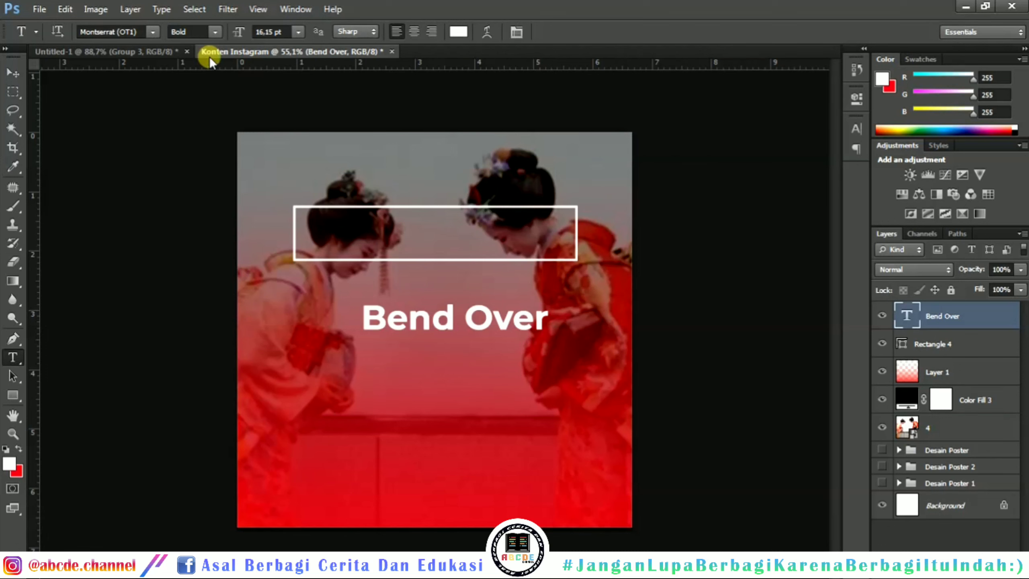
- Check the title's proportions in the Untitled-1 reference and set the "Bend Over" text size to 14 pt
{"action": "left_click", "coordinate": [150, 53]}
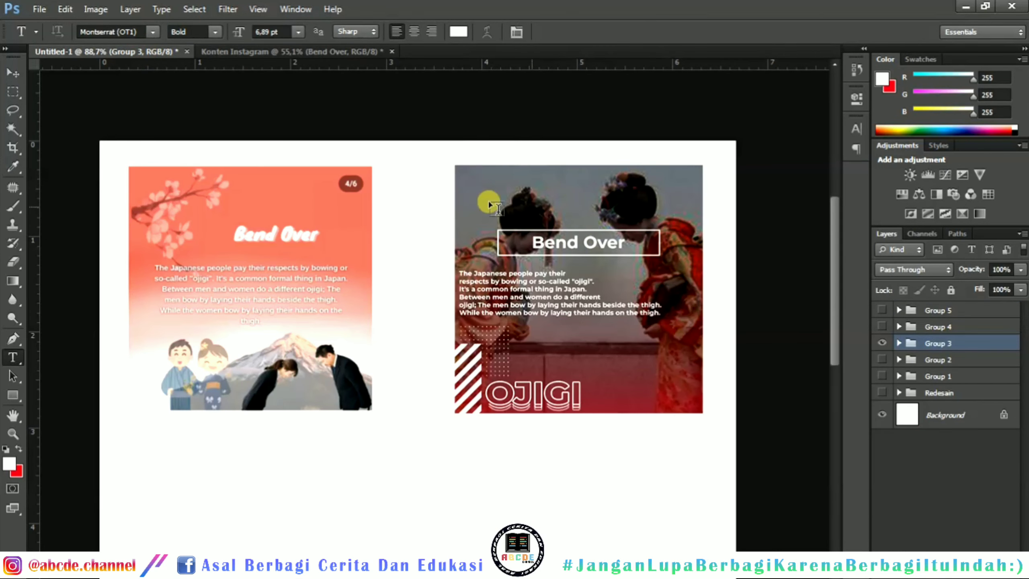
{"action": "left_click", "coordinate": [239, 52]}
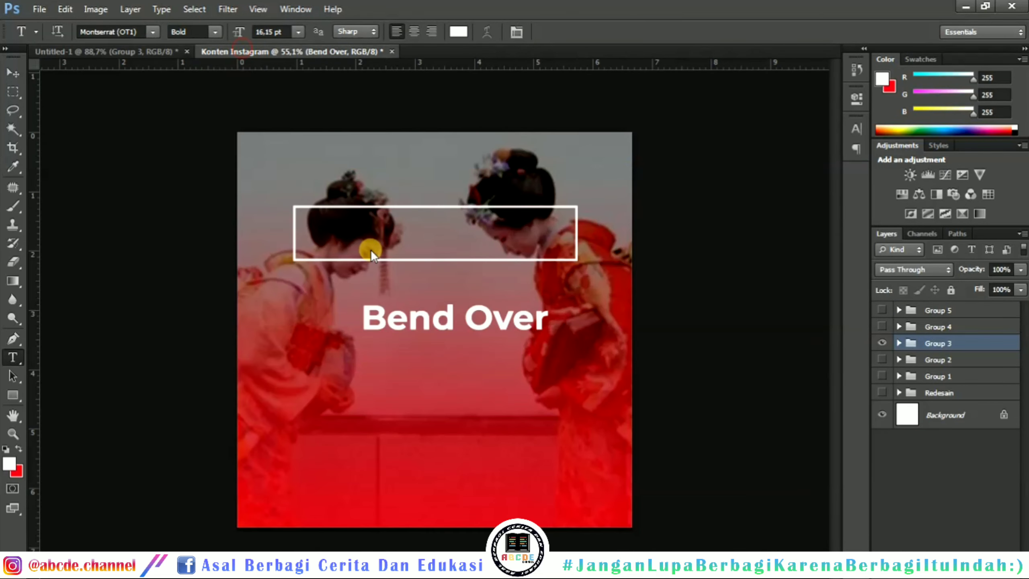
{"action": "left_click", "coordinate": [427, 304]}
{"action": "key", "text": "ctrl+a"}
{"action": "left_click", "coordinate": [298, 33]}
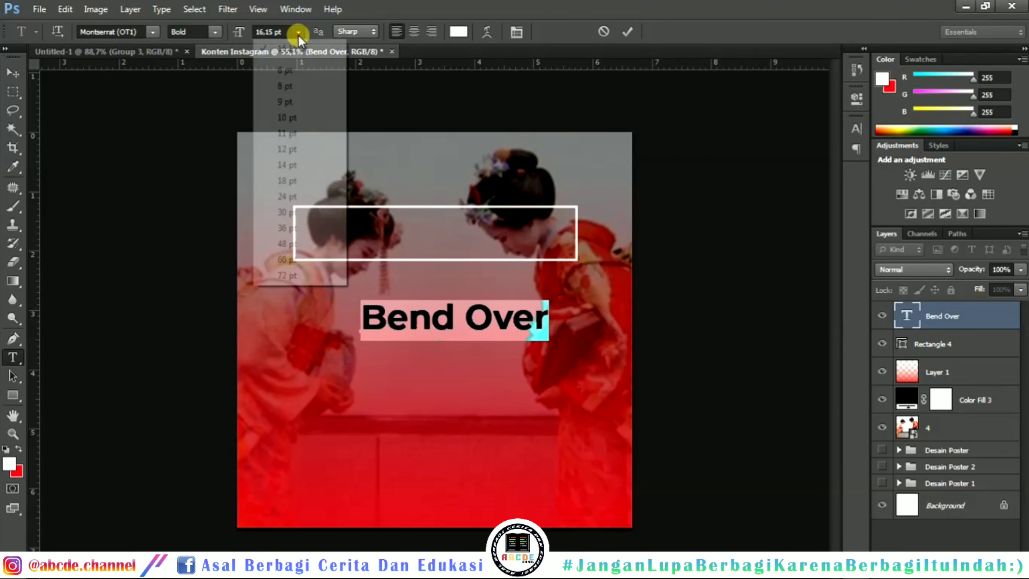
{"action": "left_click", "coordinate": [303, 165]}
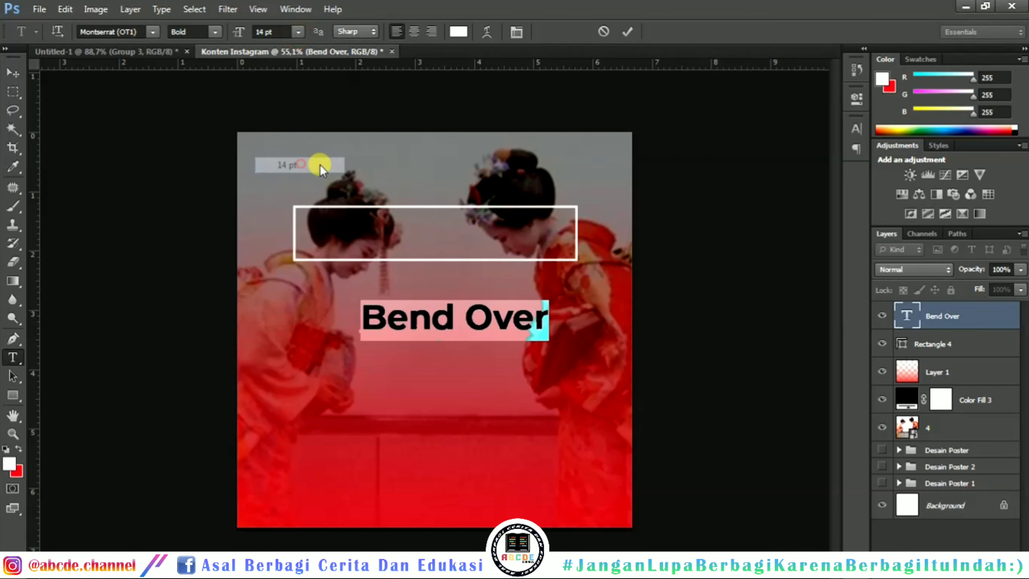
{"action": "left_click", "coordinate": [633, 41]}
- Move the "Bend Over" title inside the outlined frame and center it horizontally on the canvas
{"action": "left_click", "coordinate": [12, 73]}
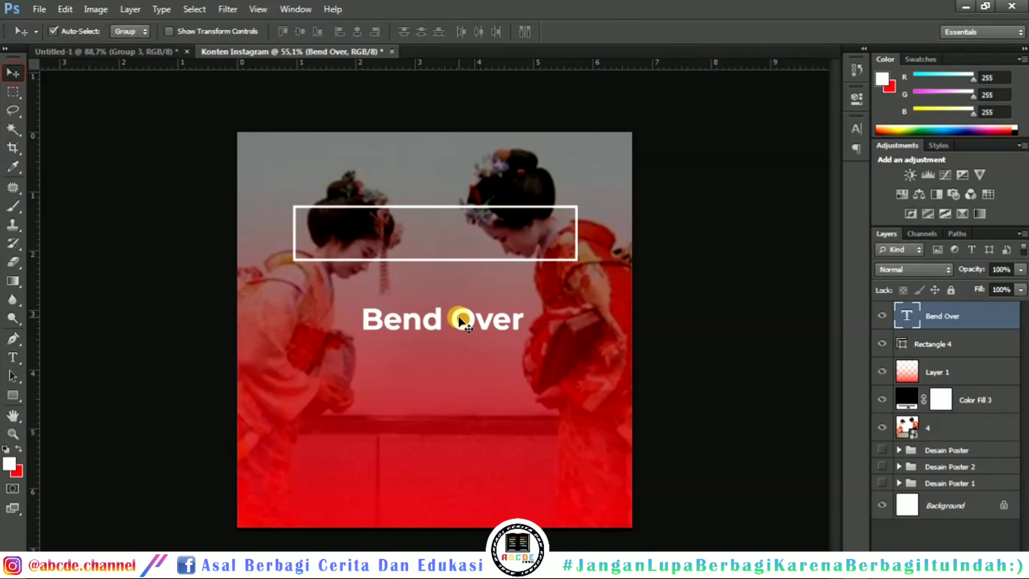
{"action": "left_click_drag", "start_coordinate": [460, 320], "coordinate": [461, 237]}
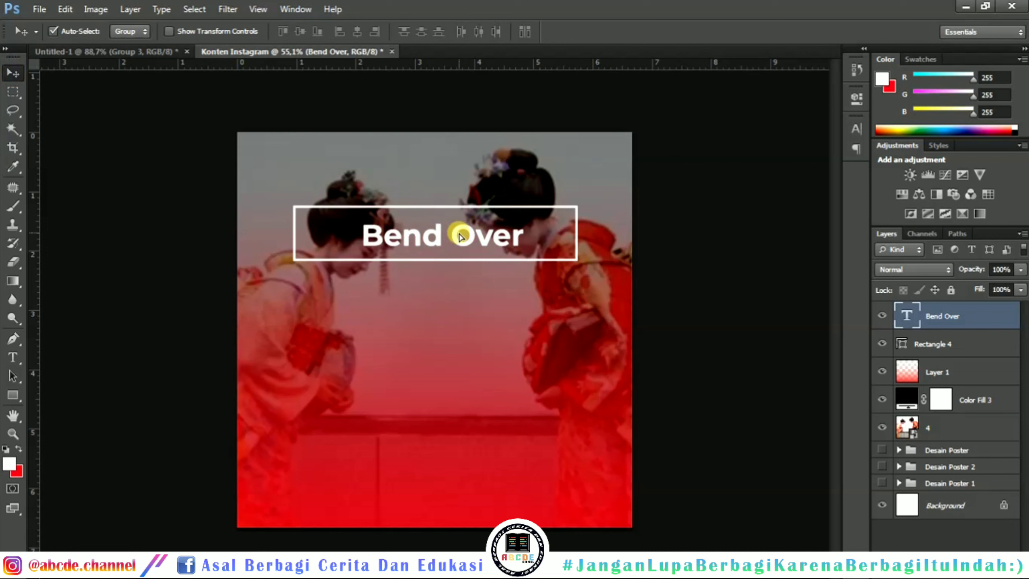
{"action": "key", "text": "ctrl+a"}
{"action": "left_click", "coordinate": [358, 32]}
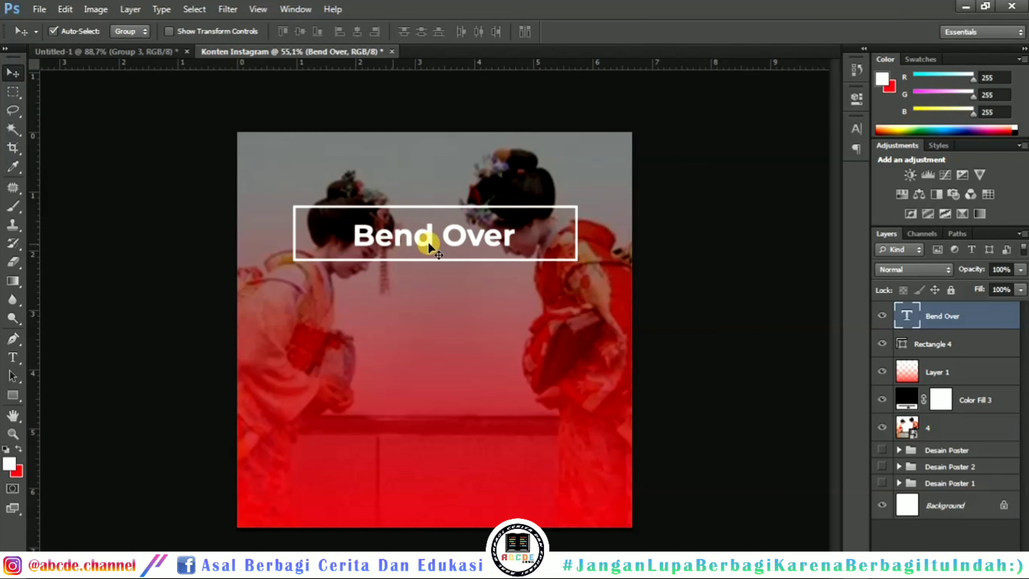
- Check the Untitled-1 reference and copy the six-line "ojigi" paragraph under the Bend Over heading from the Notepad notes
{"action": "left_click", "coordinate": [146, 48]}
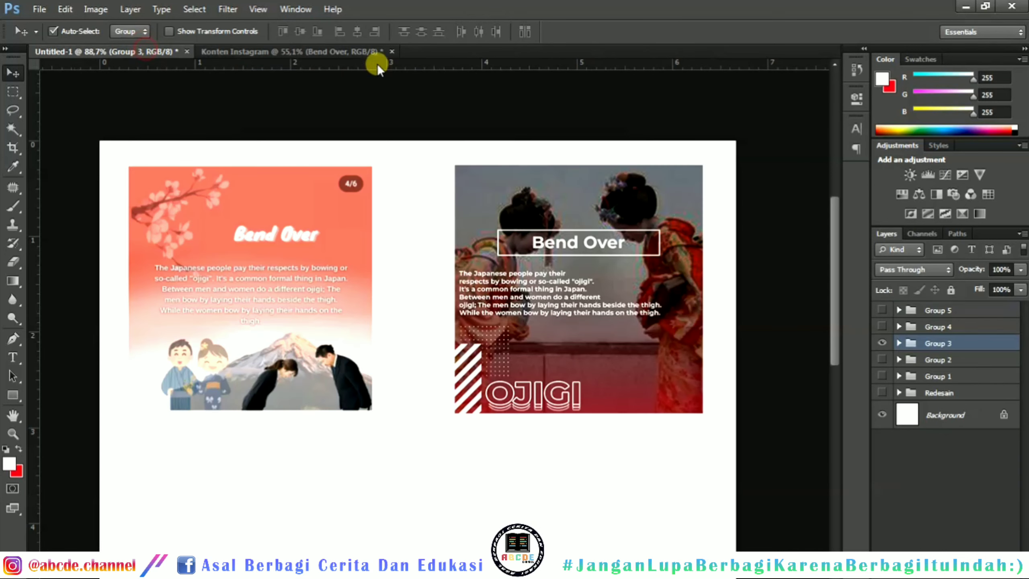
{"action": "left_click", "coordinate": [332, 52]}
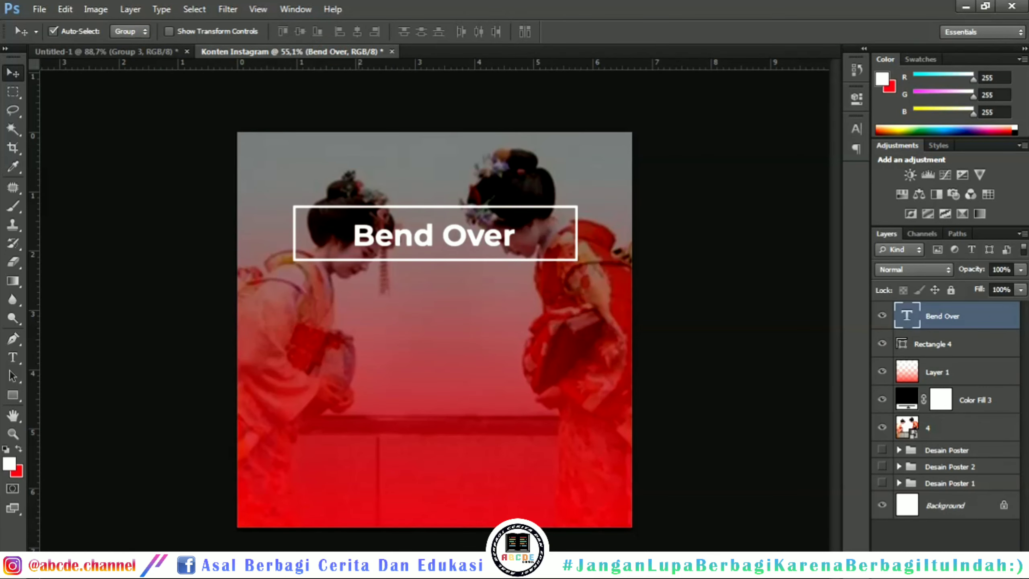
{"action": "left_click", "coordinate": [456, 544]}
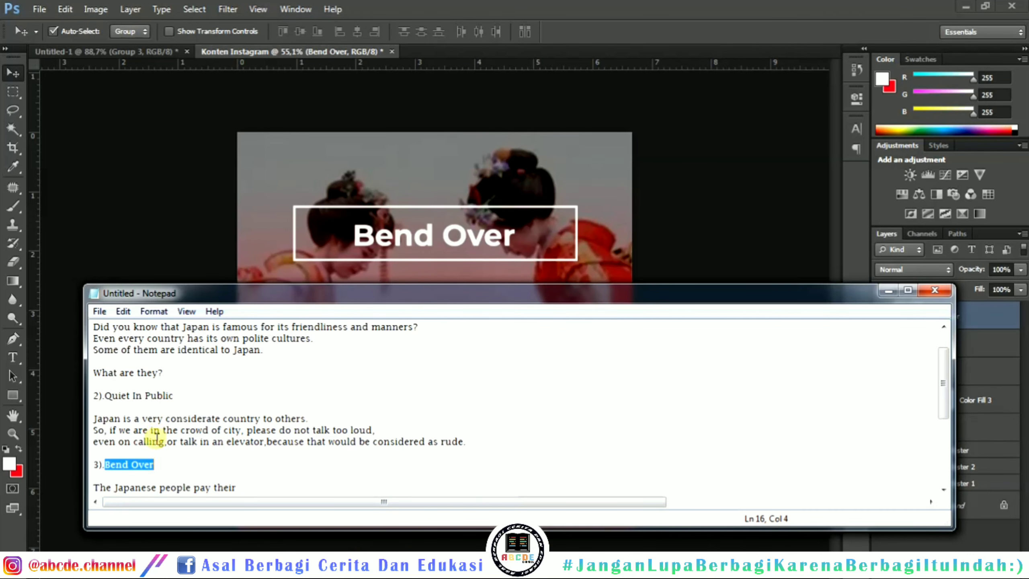
{"action": "scroll", "coordinate": [157, 436], "scroll_direction": "down", "scroll_amount": 3}
{"action": "left_click_drag", "start_coordinate": [94, 384], "coordinate": [368, 442]}
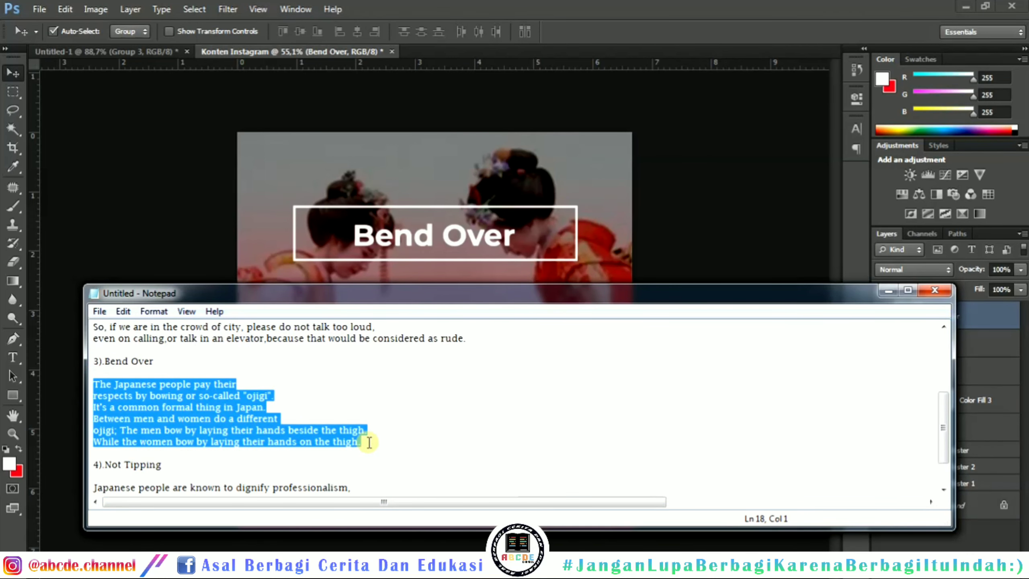
{"action": "left_click", "coordinate": [889, 290]}
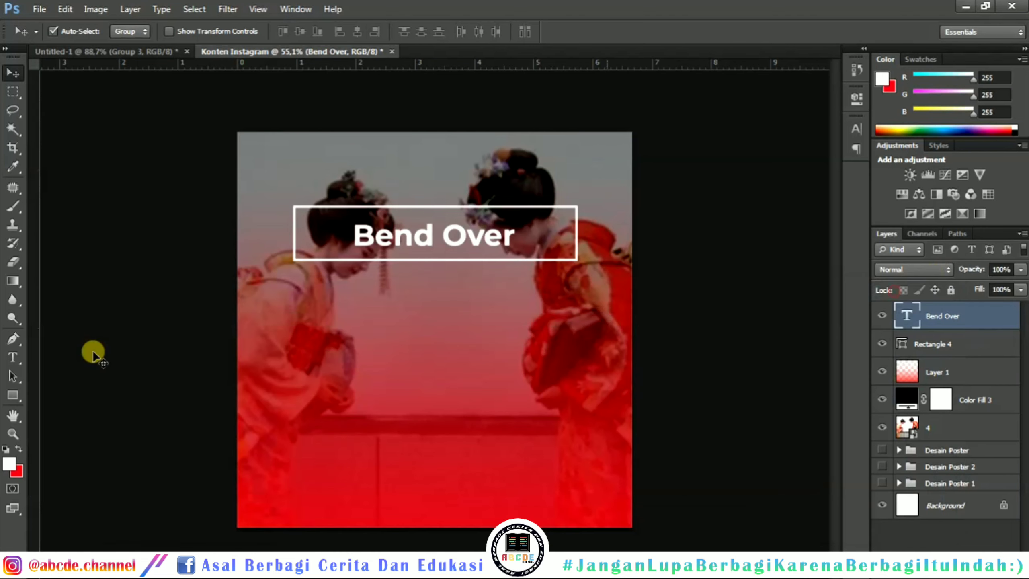
- Paste the copied "ojigi" paragraph as a new text layer below the title frame
{"action": "left_click", "coordinate": [16, 356]}
{"action": "left_click", "coordinate": [343, 336]}
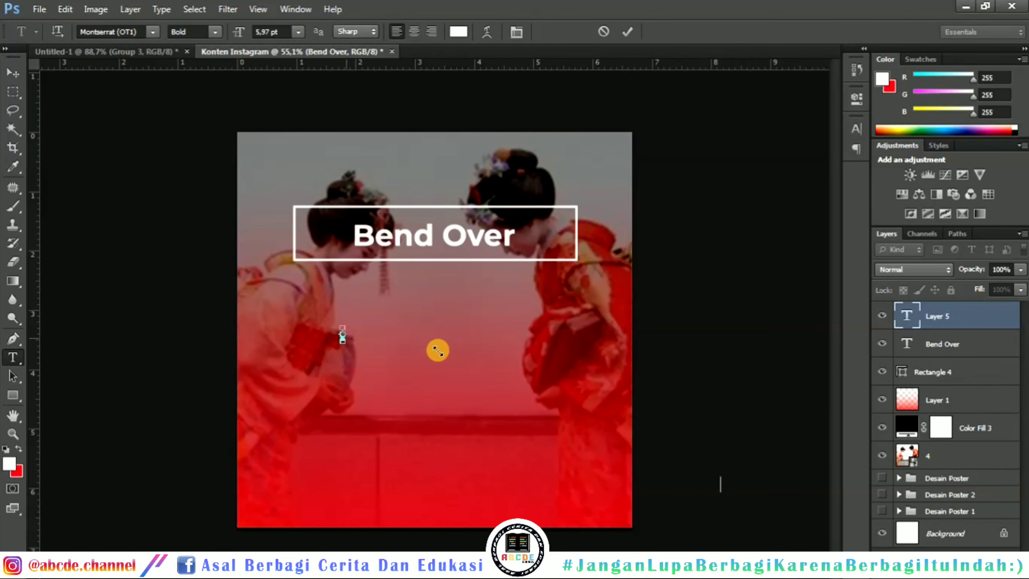
{"action": "key", "text": "ctrl+v"}
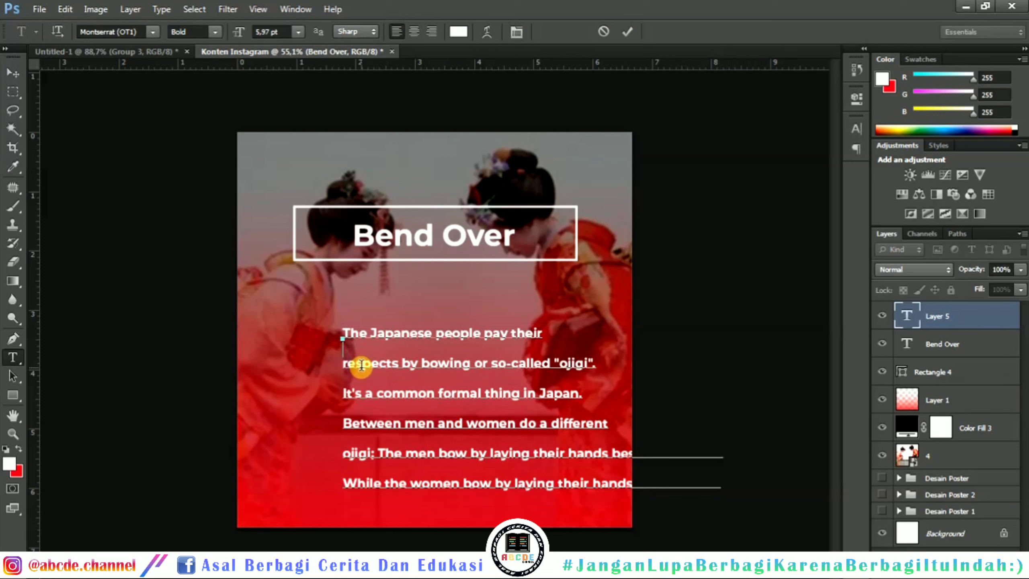
- Remove the blank lines between the paragraph's six lines so the text is single-spaced, and commit the text
{"action": "key", "text": "BackSpace"}
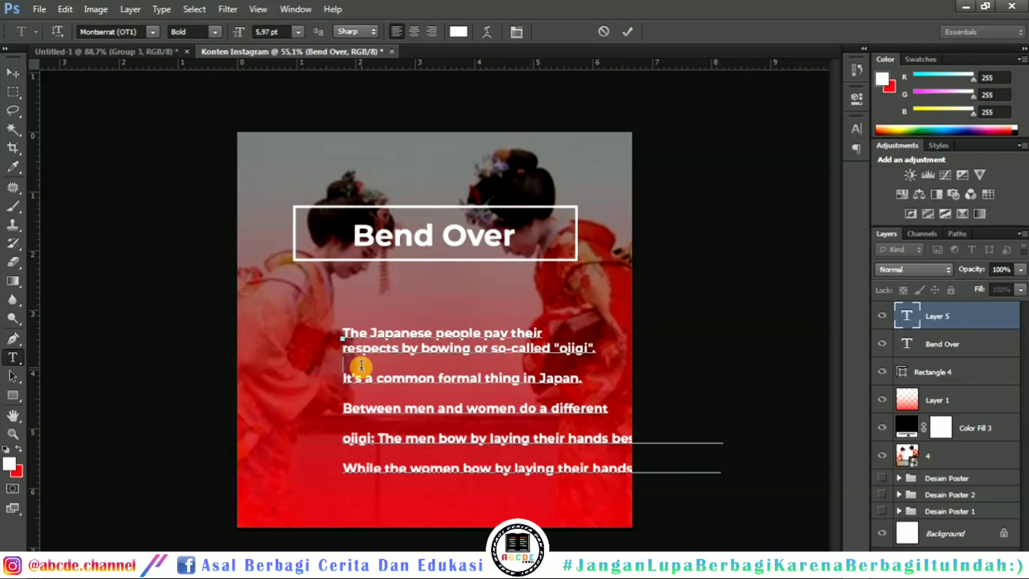
{"action": "key", "text": "Down"}
{"action": "key", "text": "BackSpace"}
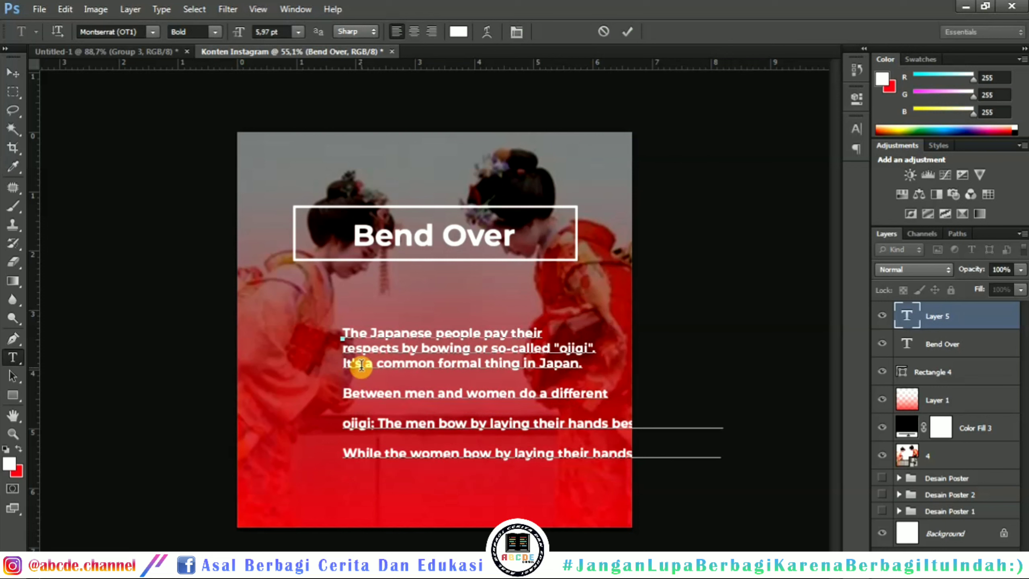
{"action": "key", "text": "Down"}
{"action": "key", "text": "Down"}
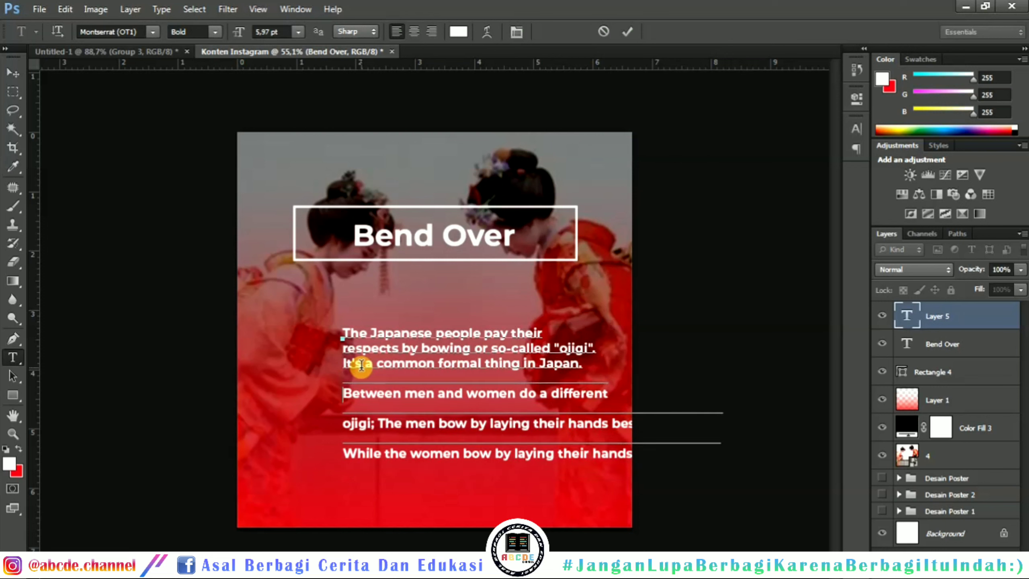
{"action": "key", "text": "BackSpace"}
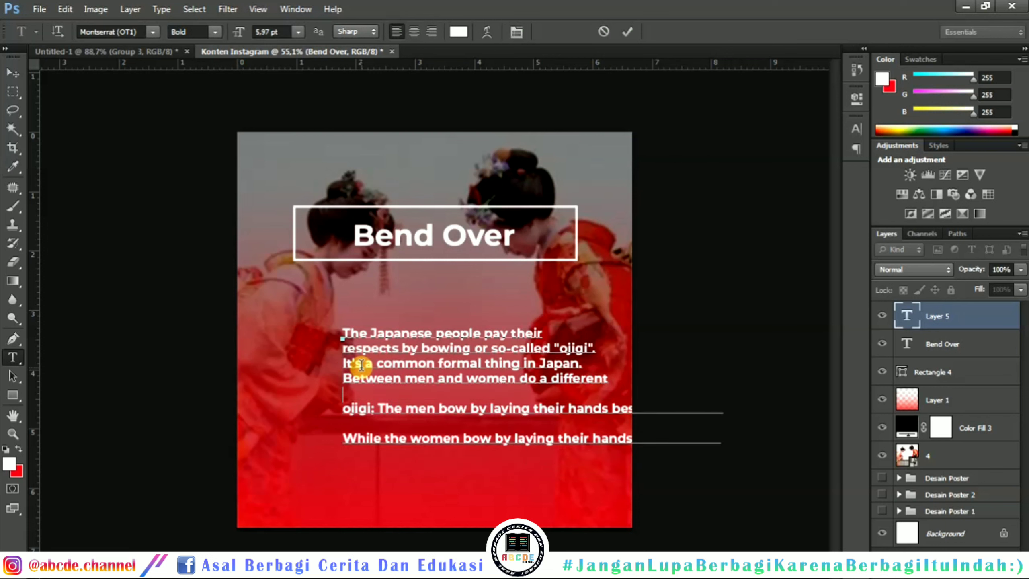
{"action": "key", "text": "Down"}
{"action": "key", "text": "BackSpace"}
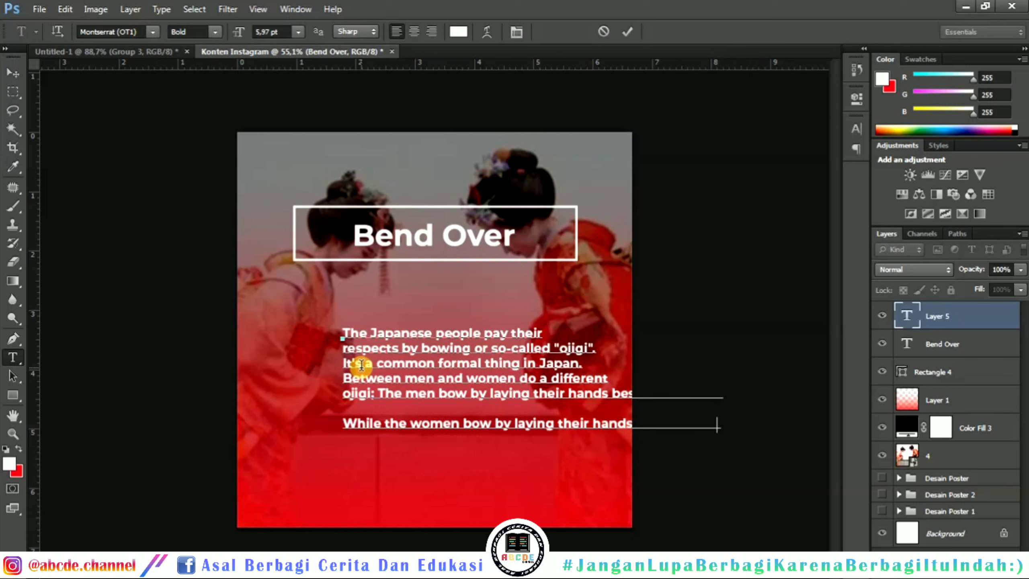
{"action": "left_click", "coordinate": [344, 422]}
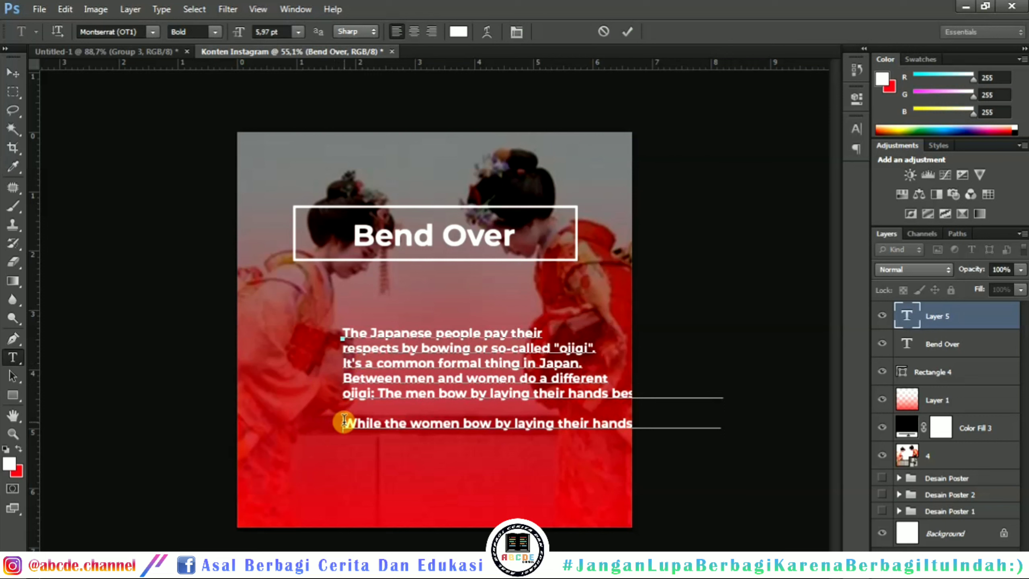
{"action": "key", "text": "BackSpace"}
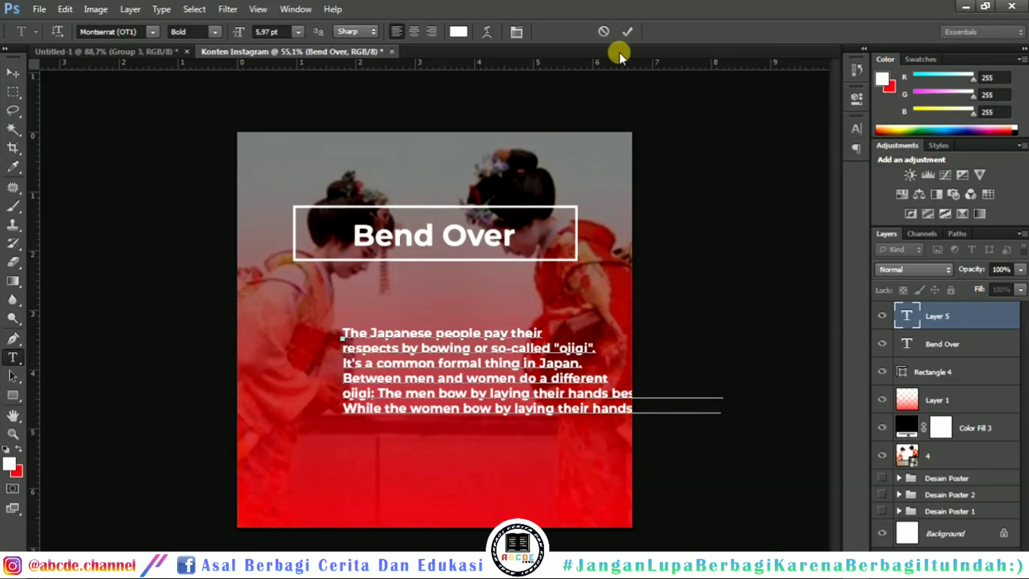
{"action": "left_click", "coordinate": [631, 32]}
- Move the paragraph just below the title frame near the poster's left edge and scale it to about 87%
{"action": "left_click", "coordinate": [14, 74]}
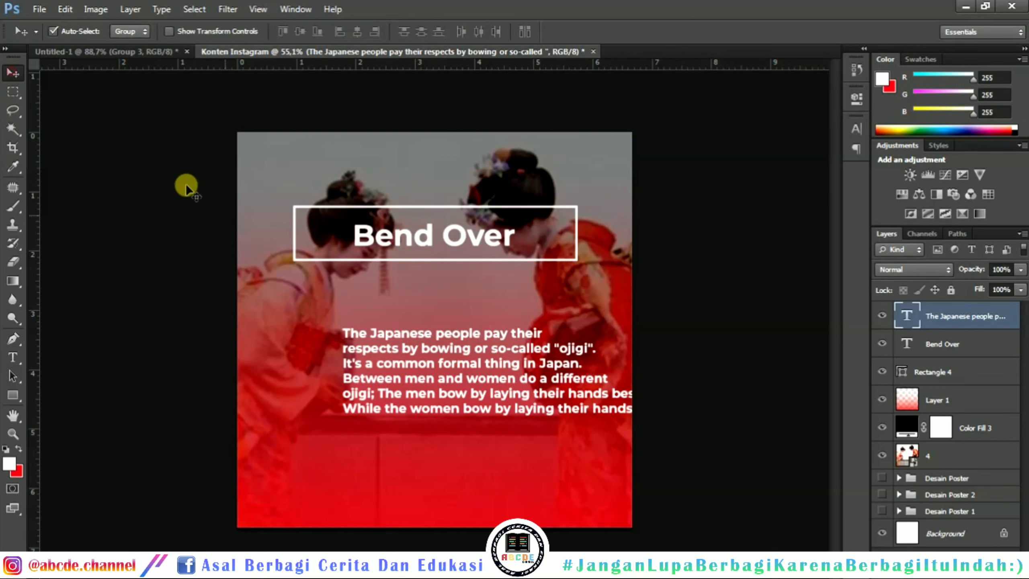
{"action": "left_click_drag", "start_coordinate": [433, 362], "coordinate": [338, 323]}
{"action": "key", "text": "ctrl+t"}
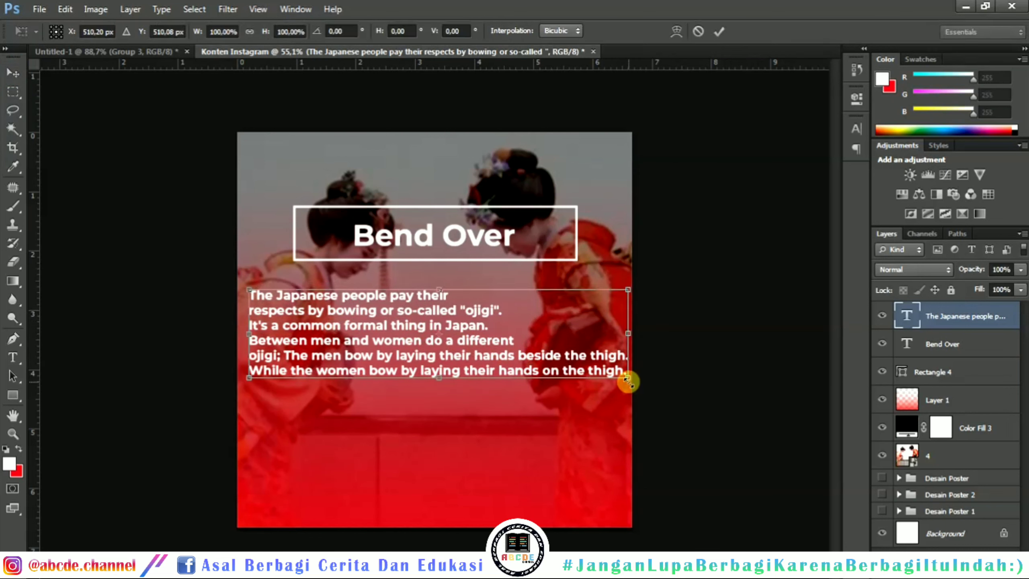
{"action": "left_click_drag", "start_coordinate": [624, 375], "coordinate": [577, 366]}
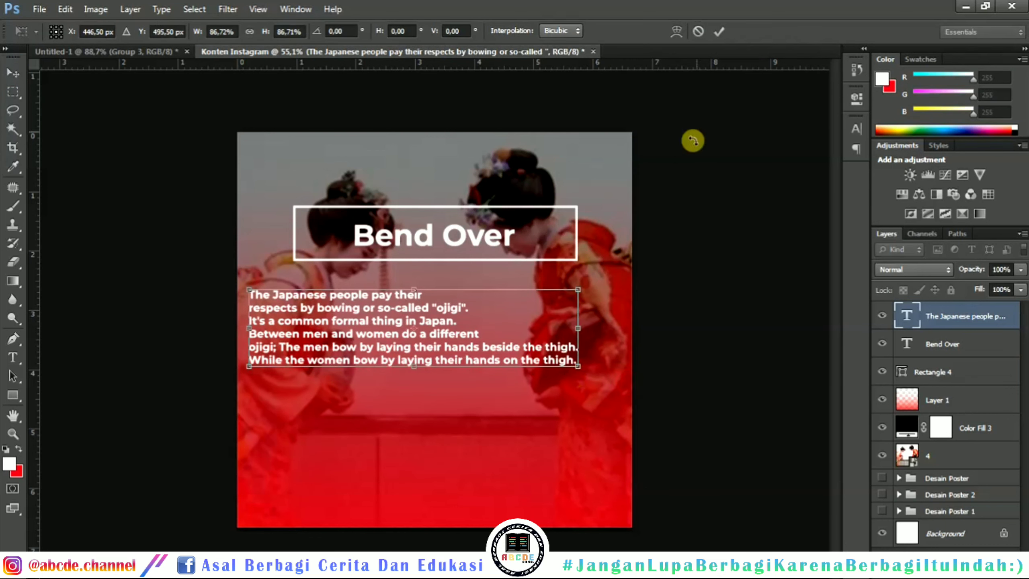
{"action": "left_click", "coordinate": [719, 32]}
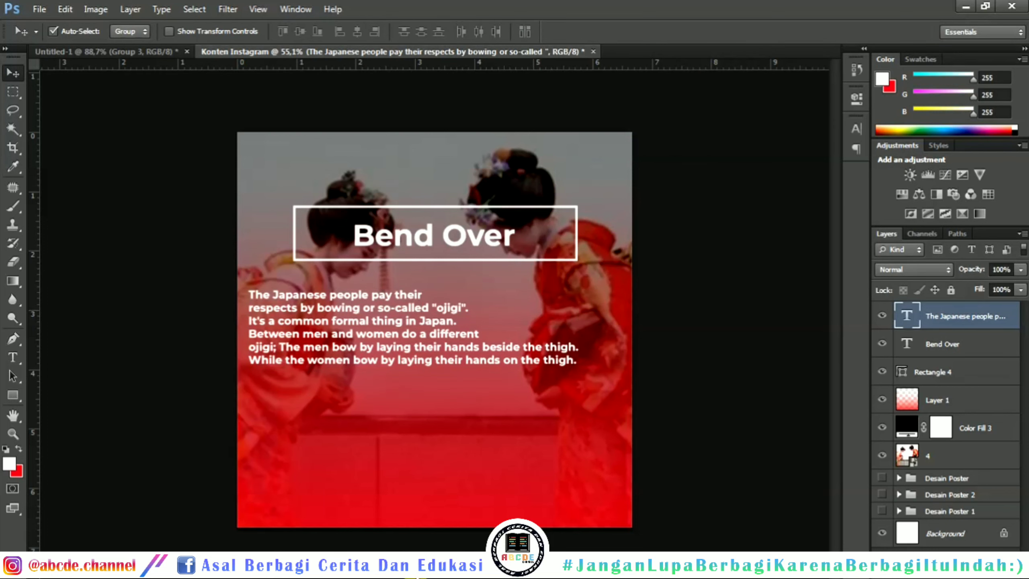
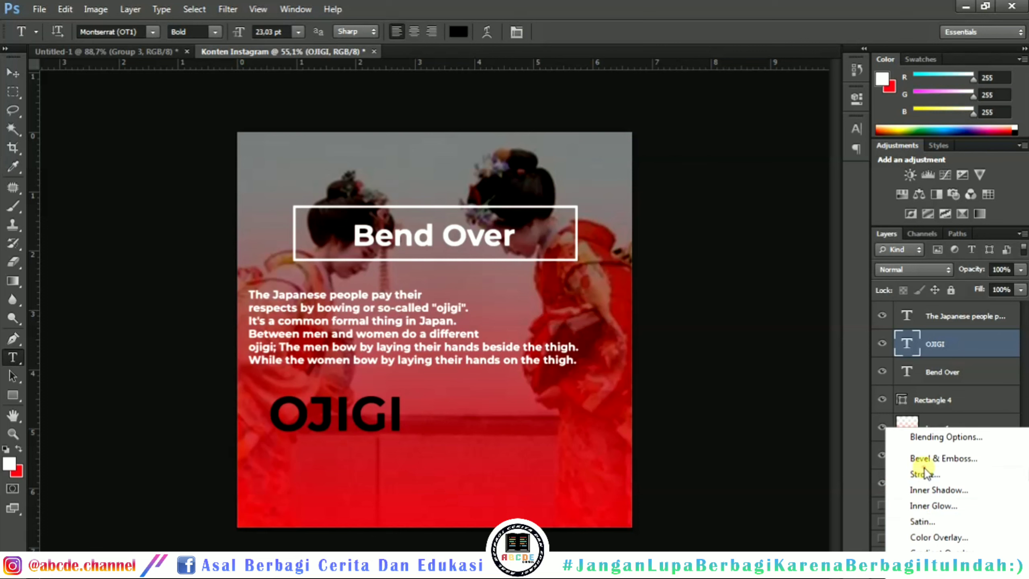
- Add a white outside stroke to the OJIGI text and set the layer's fill to 0%
{"action": "left_click", "coordinate": [925, 472]}
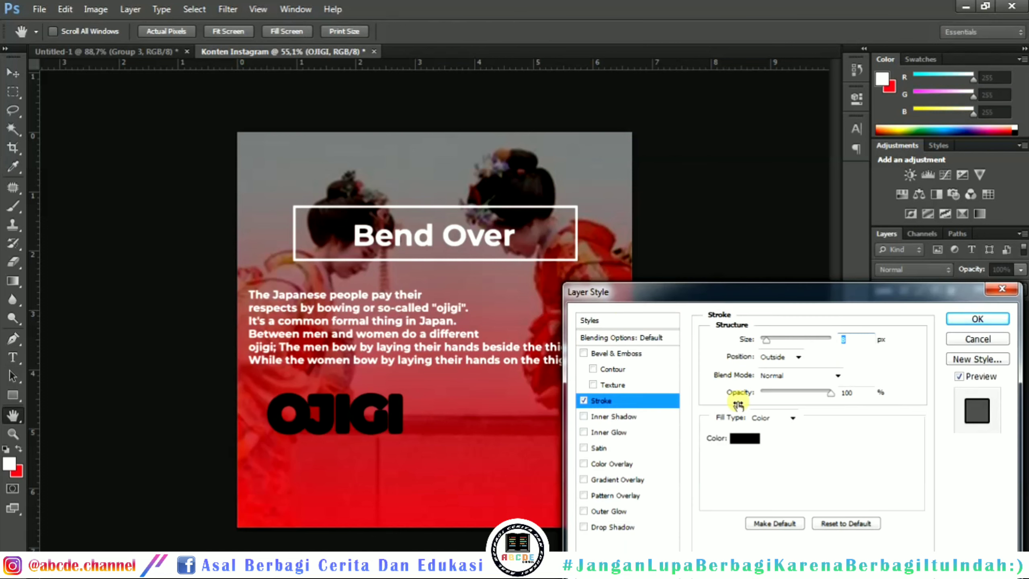
{"action": "left_click", "coordinate": [746, 437]}
{"action": "left_click_drag", "start_coordinate": [585, 406], "coordinate": [422, 269]}
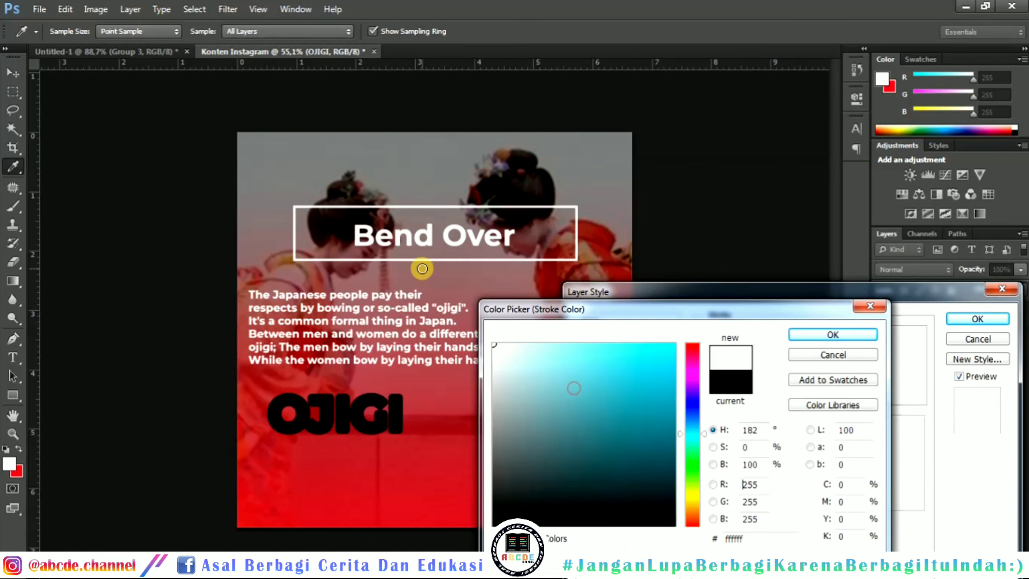
{"action": "left_click", "coordinate": [850, 334]}
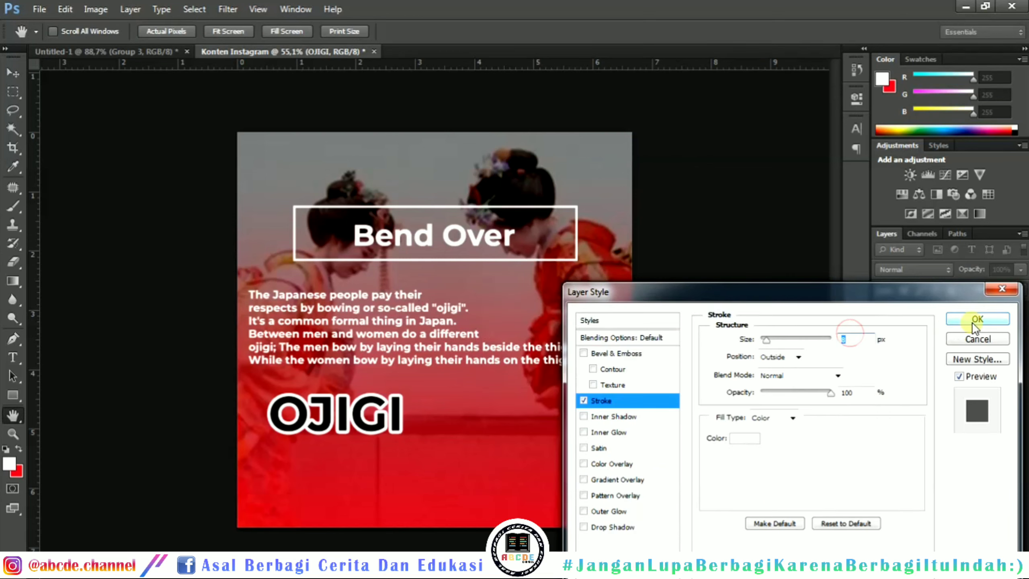
{"action": "left_click", "coordinate": [977, 318]}
{"action": "left_click", "coordinate": [1020, 290]}
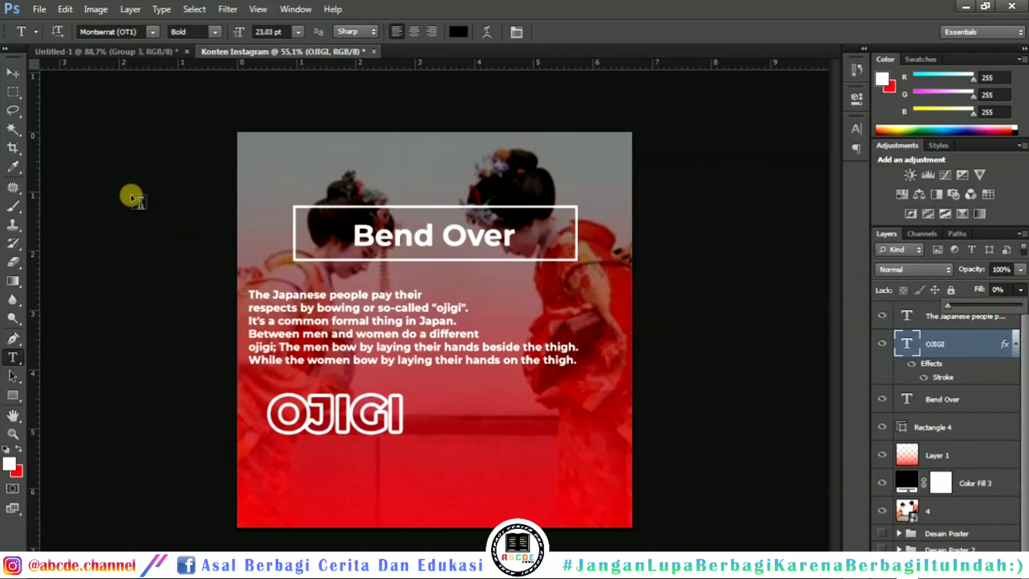
- Compare with the Untitled-1 reference, then try the SemiBold and Medium weights on the OJIGI text
{"action": "left_click", "coordinate": [13, 73]}
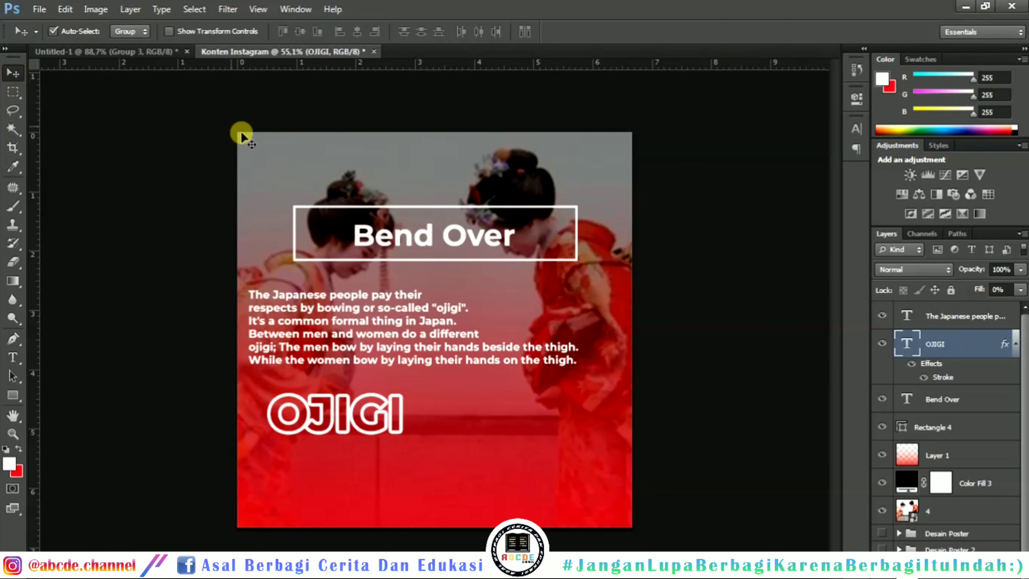
{"action": "left_click", "coordinate": [121, 52]}
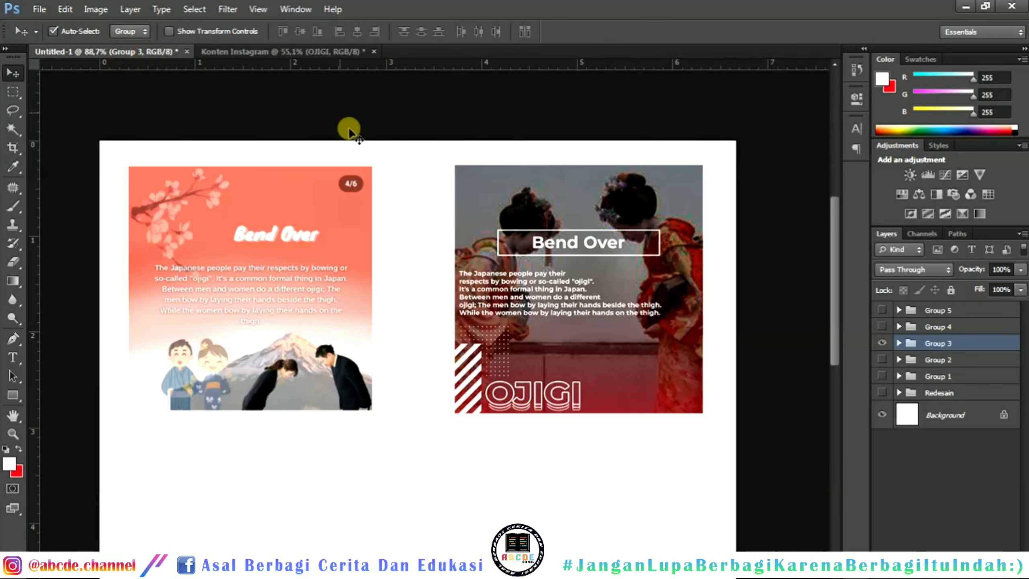
{"action": "left_click", "coordinate": [298, 51]}
{"action": "left_click", "coordinate": [14, 357]}
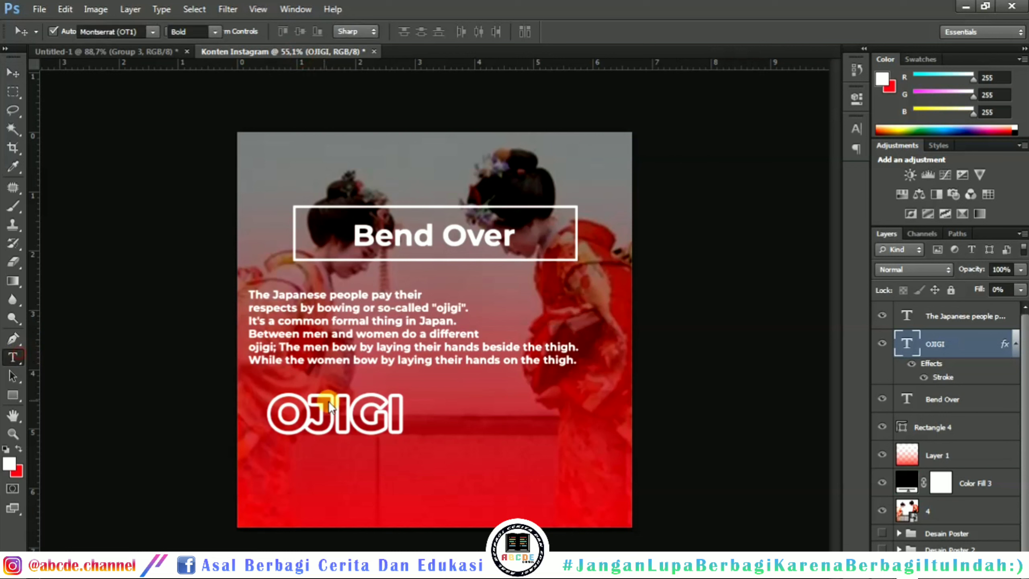
{"action": "left_click", "coordinate": [337, 409]}
{"action": "key", "text": "ctrl+a"}
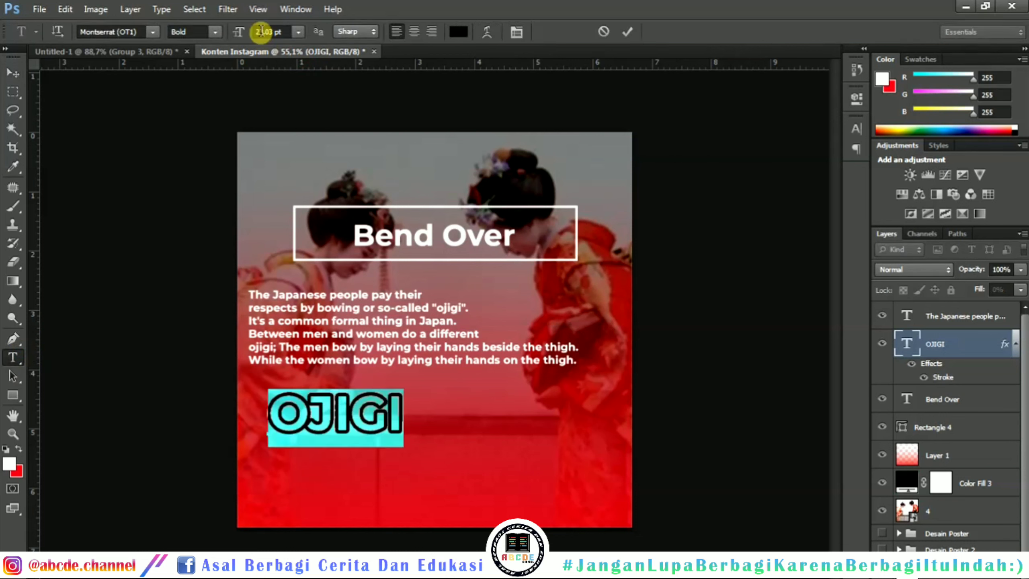
{"action": "left_click", "coordinate": [214, 33]}
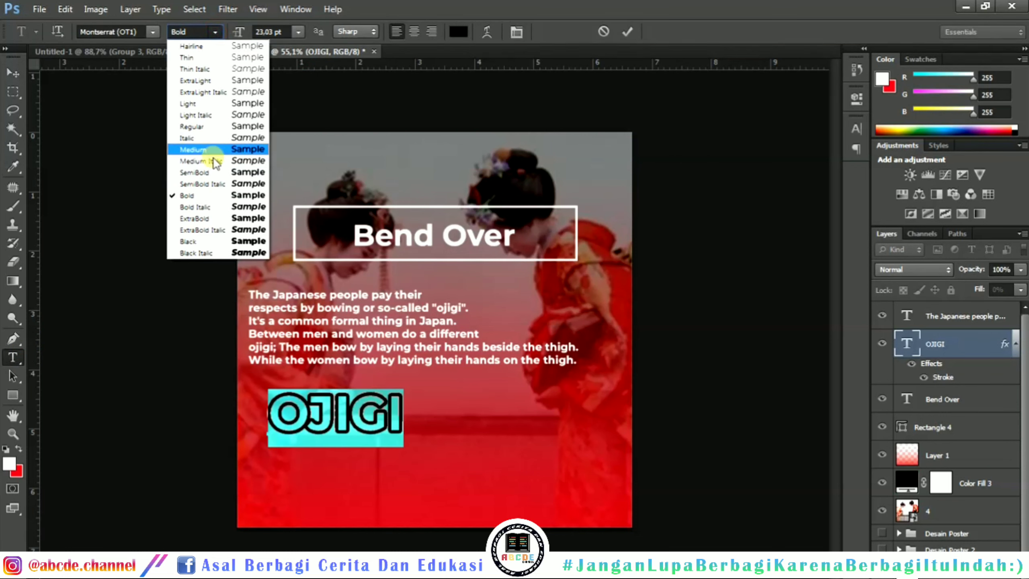
{"action": "left_click", "coordinate": [213, 170]}
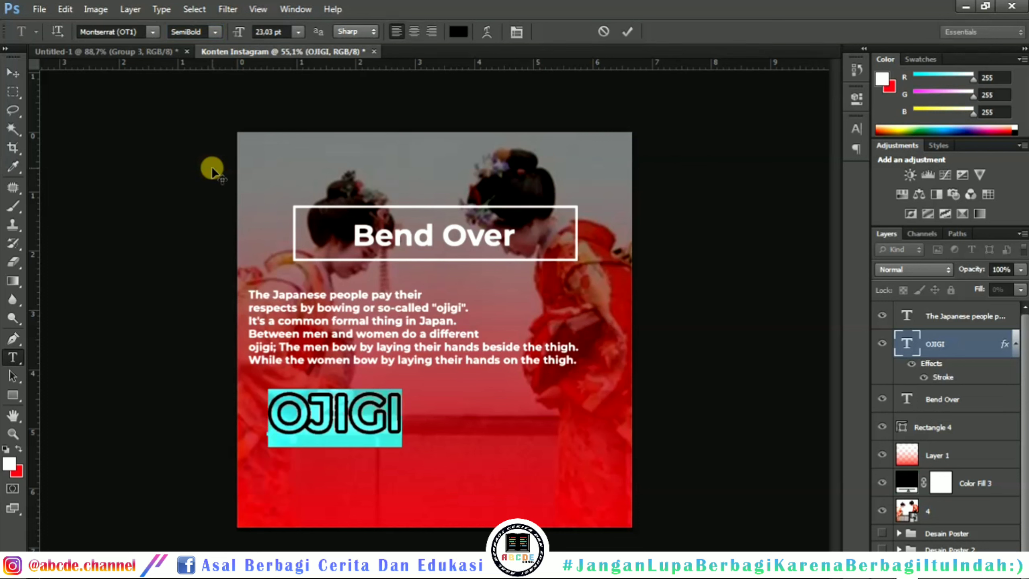
{"action": "left_click", "coordinate": [215, 32]}
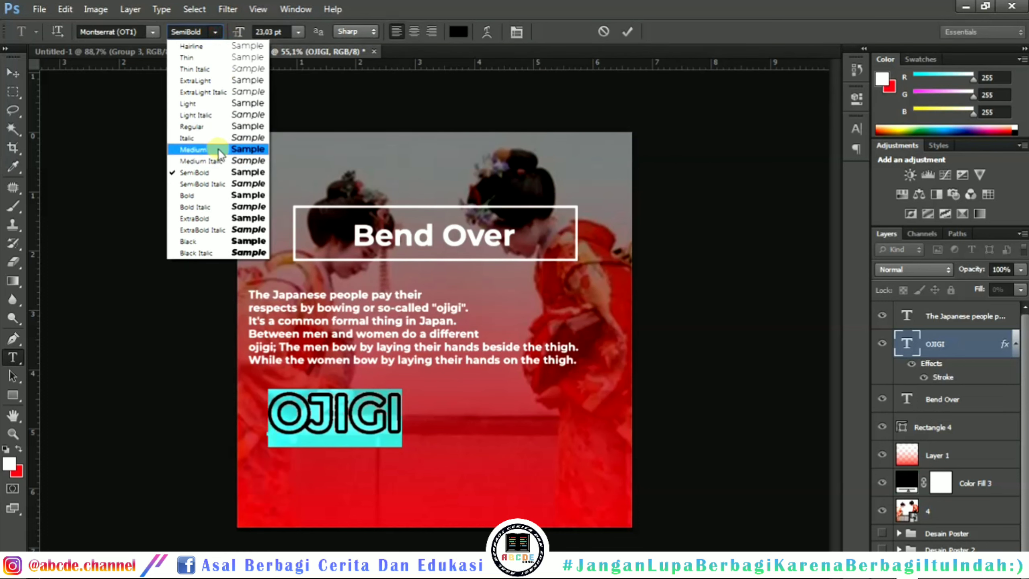
{"action": "left_click", "coordinate": [218, 148]}
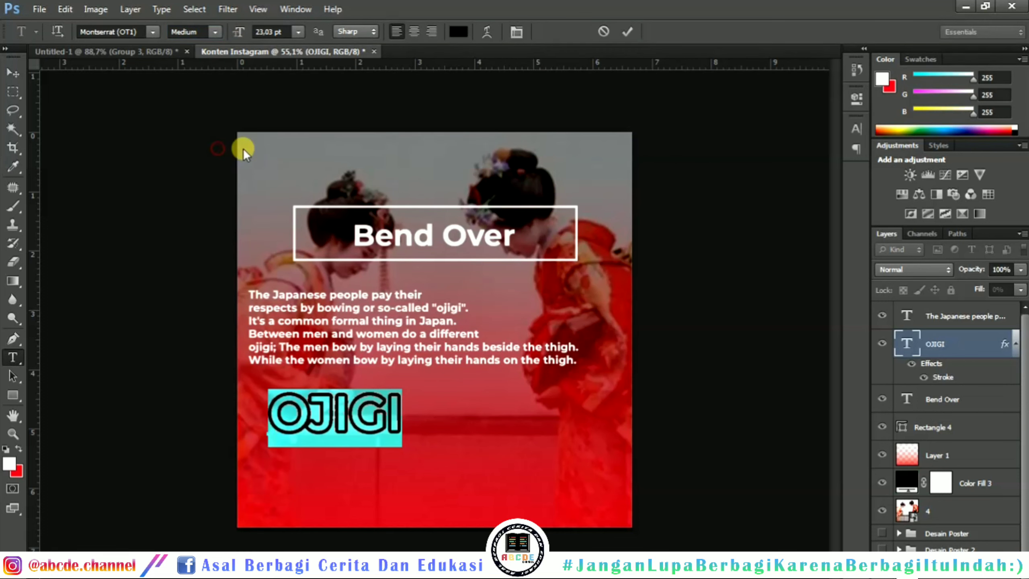
{"action": "left_click", "coordinate": [628, 31]}
- Try Bold Italic on the OJIGI text, then return it to Bold and commit the text
{"action": "double_click", "coordinate": [366, 409]}
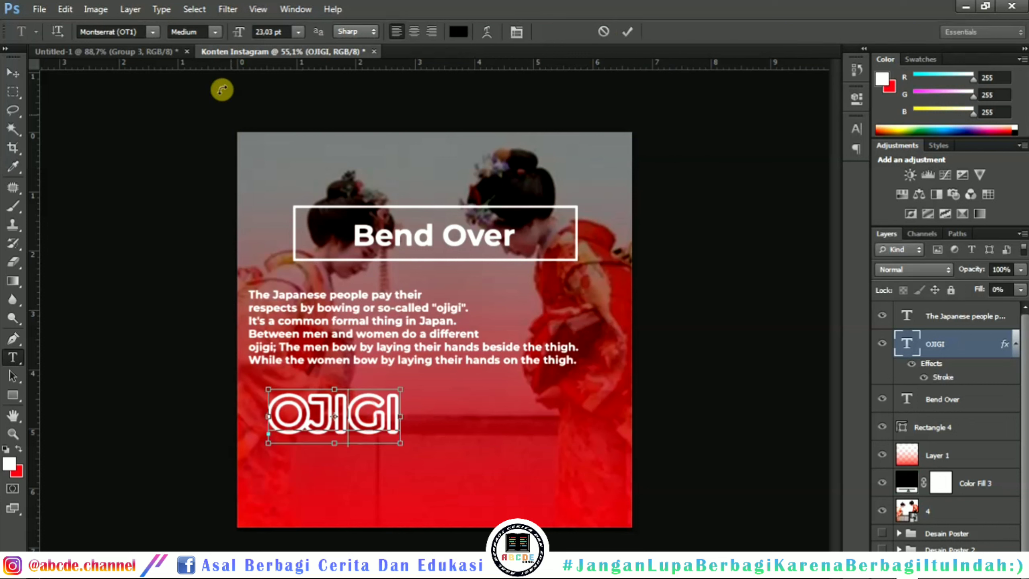
{"action": "left_click", "coordinate": [215, 32]}
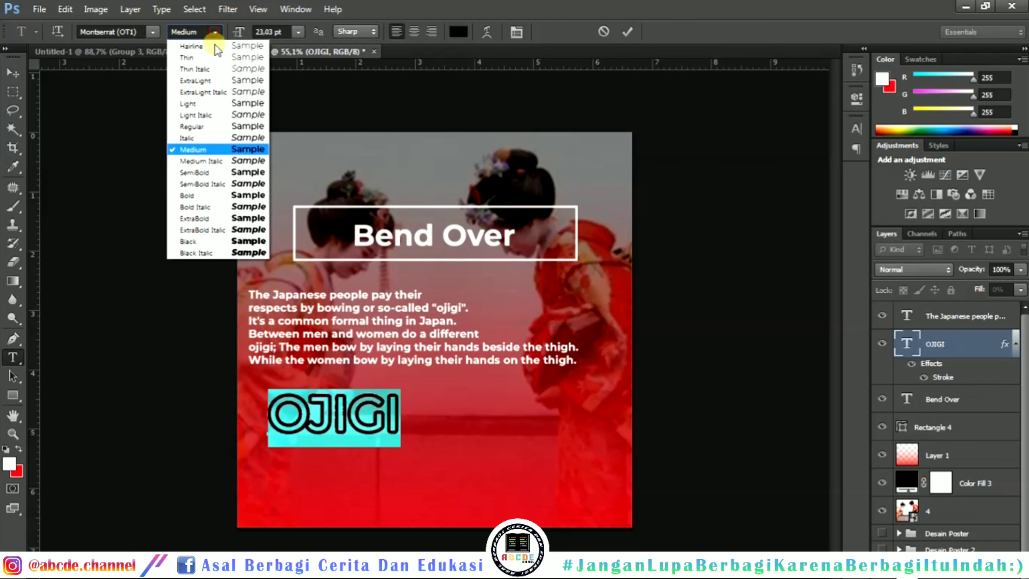
{"action": "left_click", "coordinate": [218, 207]}
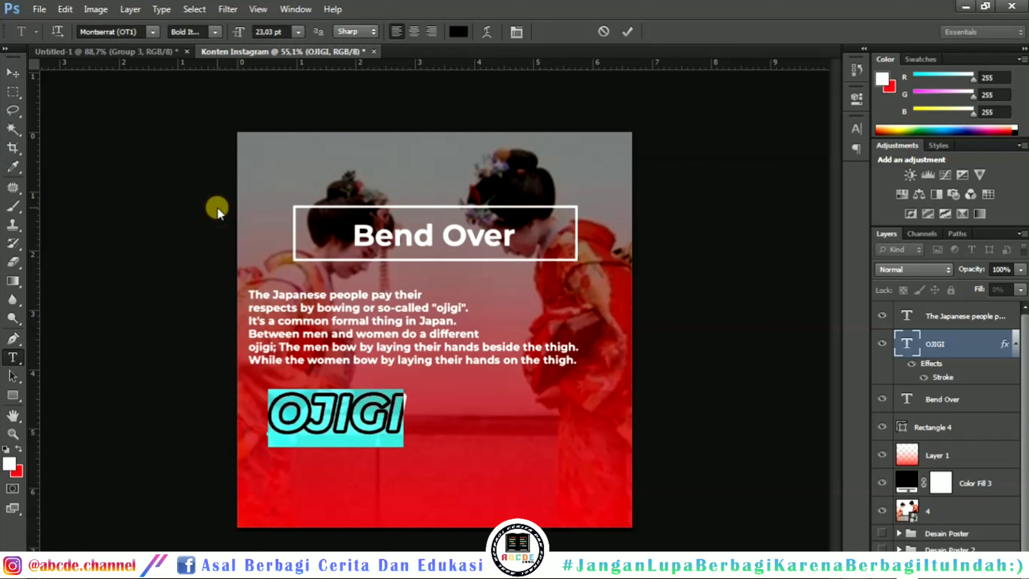
{"action": "left_click", "coordinate": [214, 32]}
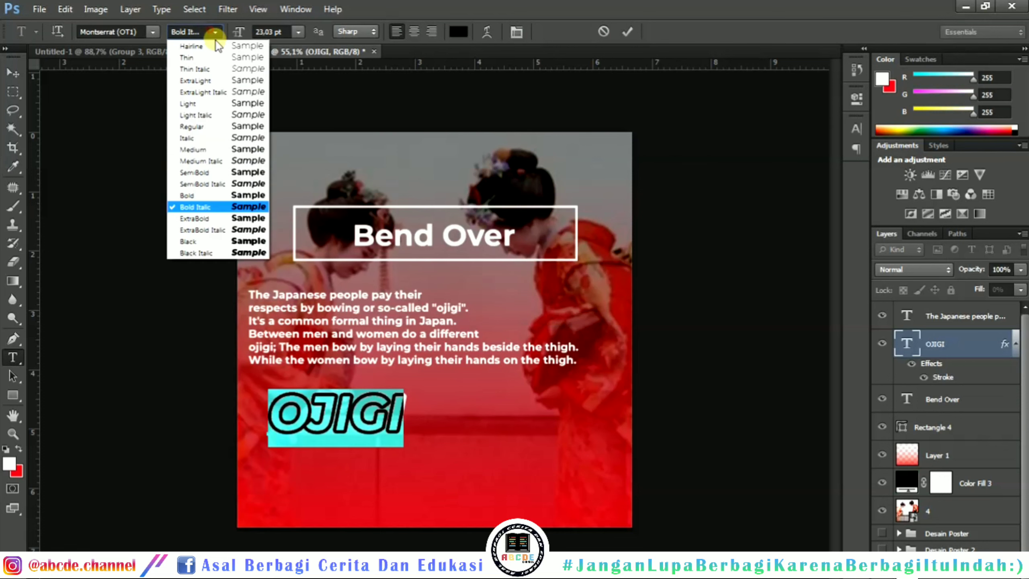
{"action": "left_click", "coordinate": [215, 195]}
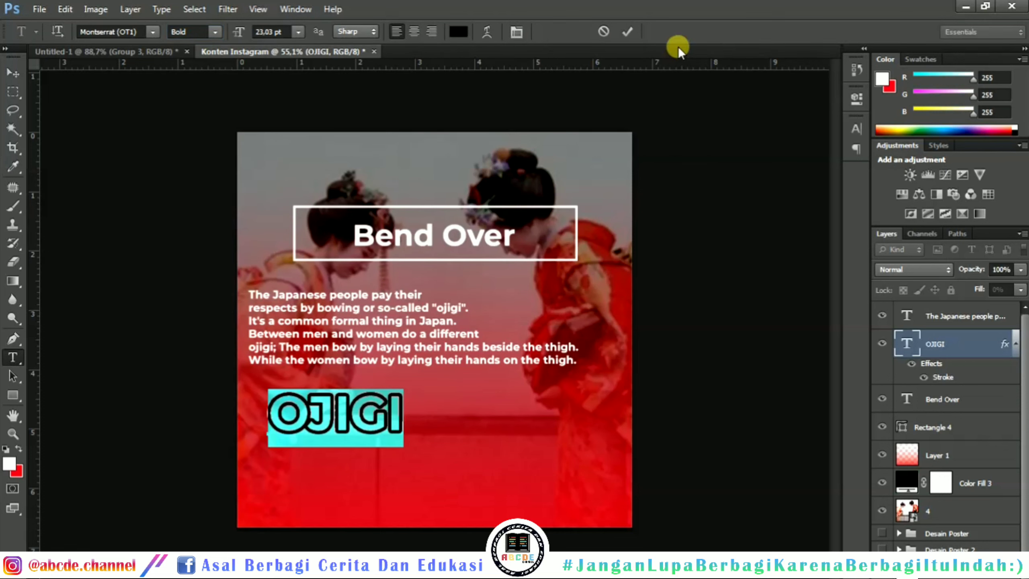
{"action": "left_click", "coordinate": [630, 33]}
- Set the OJIGI text's stroke size to 6 px
{"action": "left_click", "coordinate": [13, 73]}
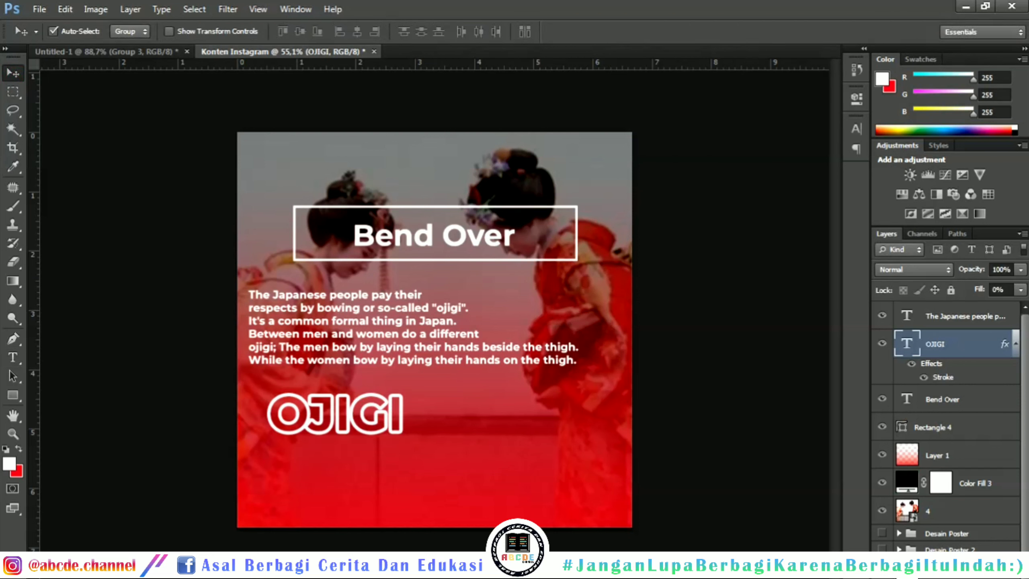
{"action": "left_click", "coordinate": [901, 568]}
{"action": "left_click", "coordinate": [928, 467]}
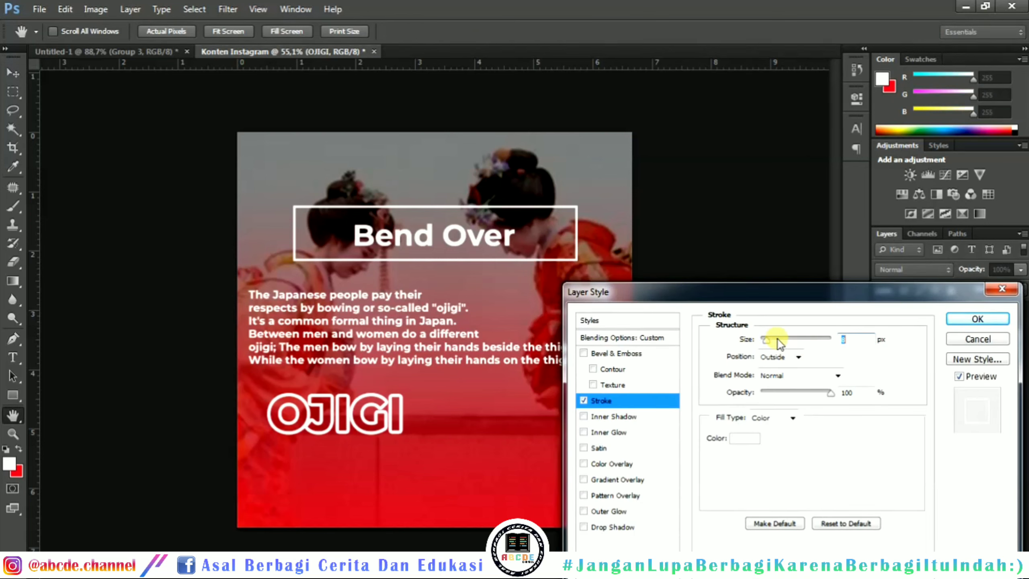
{"action": "type", "text": "6"}
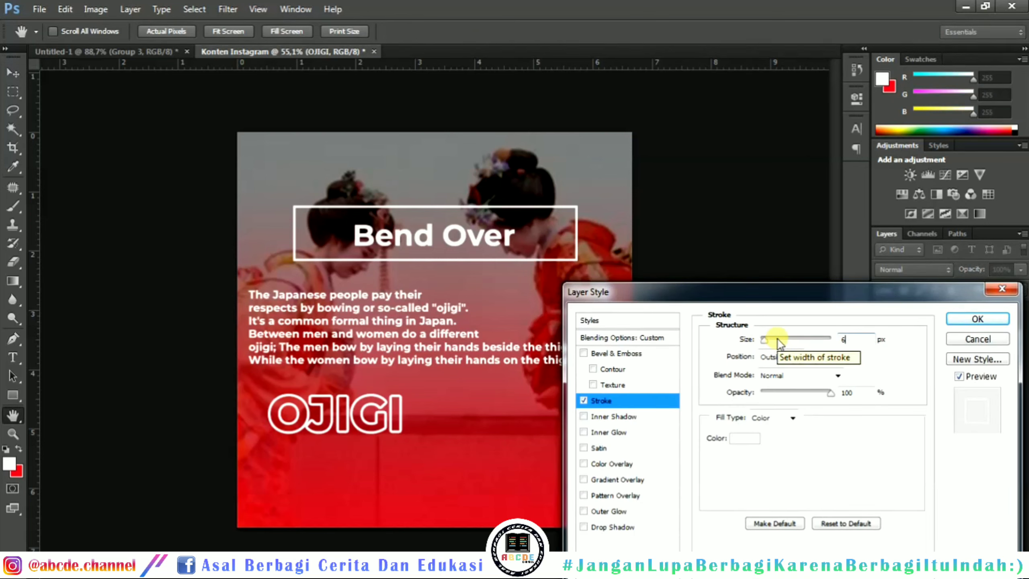
{"action": "key", "text": "Return"}
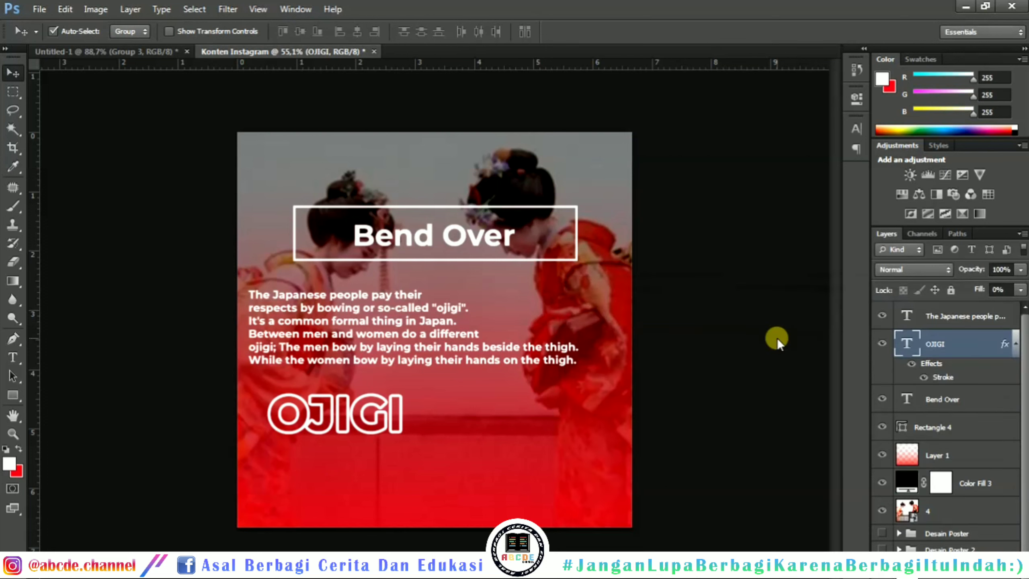
- Check the OJIGI lettering in the Untitled-1 reference and move the OJIGI text near the poster's bottom edge, left of centre
{"action": "left_click", "coordinate": [130, 51]}
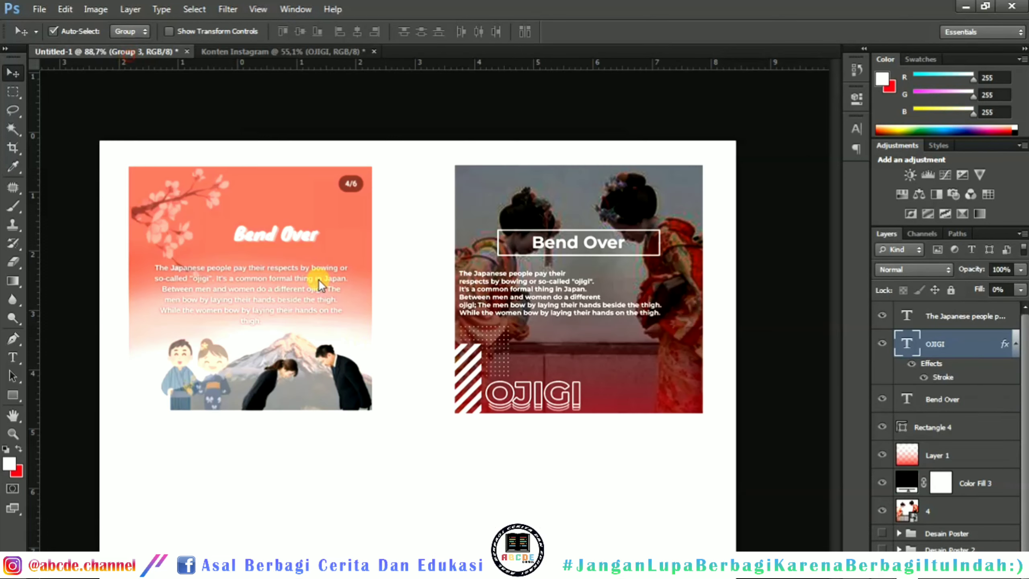
{"action": "scroll", "coordinate": [550, 414], "scroll_direction": "up", "scroll_amount": 4}
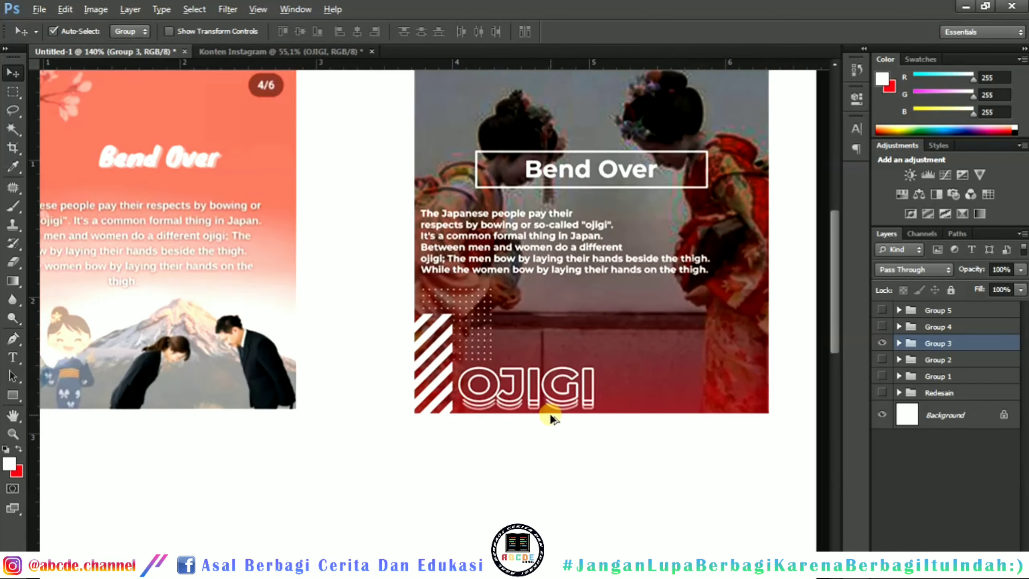
{"action": "scroll", "coordinate": [522, 394], "scroll_direction": "up", "scroll_amount": 2}
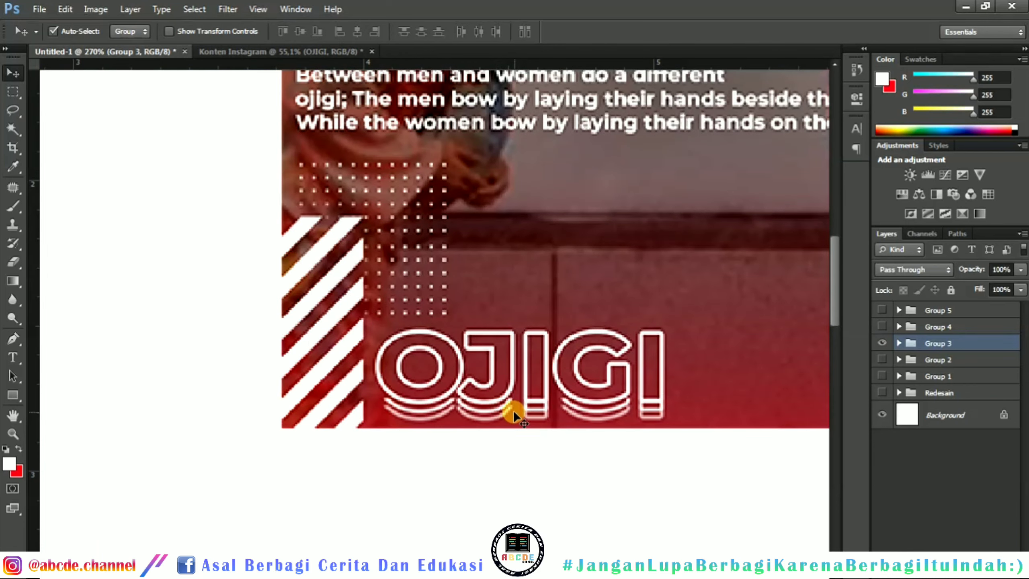
{"action": "scroll", "coordinate": [529, 405], "scroll_direction": "down", "scroll_amount": 5}
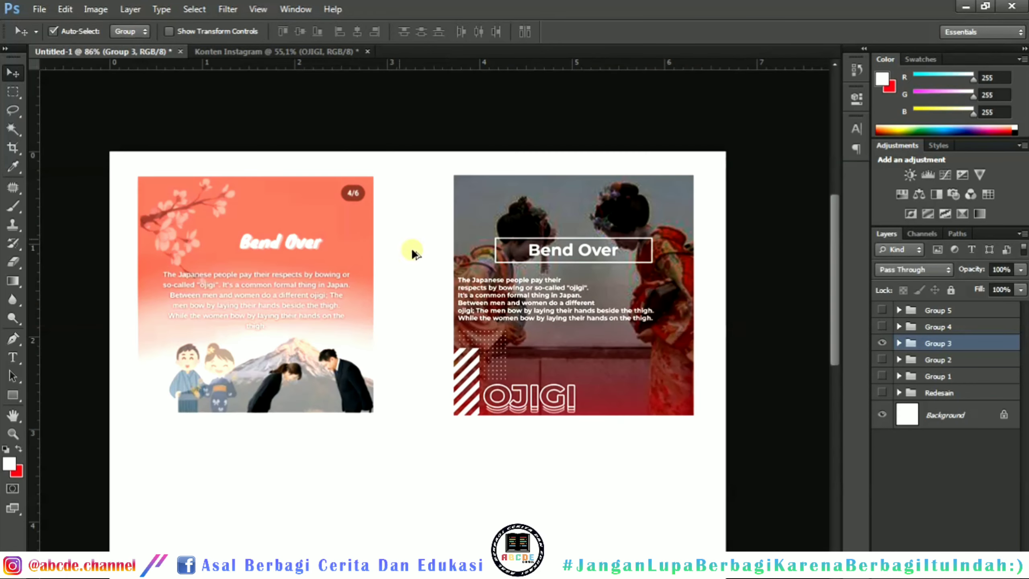
{"action": "left_click", "coordinate": [297, 49]}
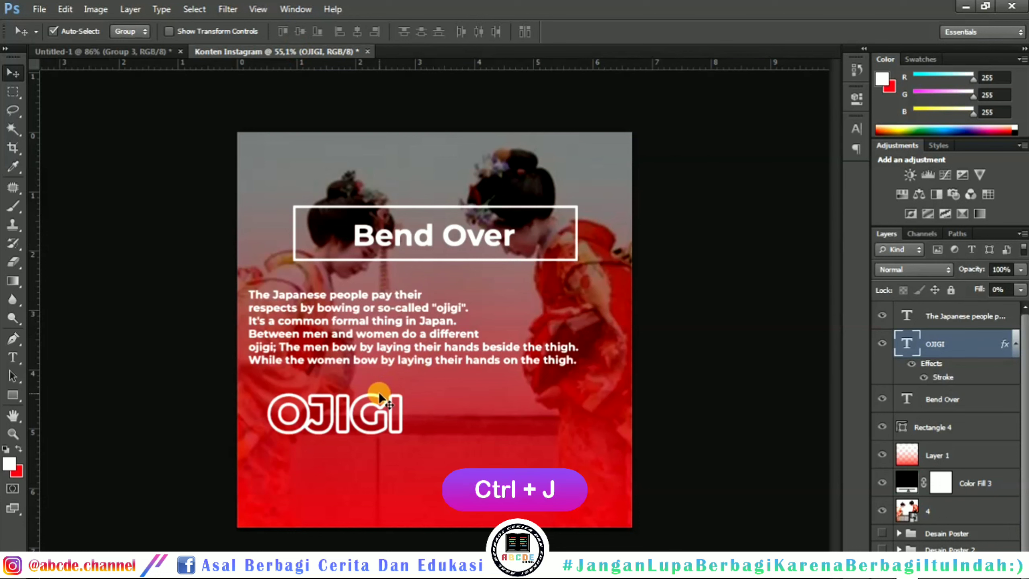
{"action": "left_click_drag", "start_coordinate": [369, 414], "coordinate": [383, 482]}
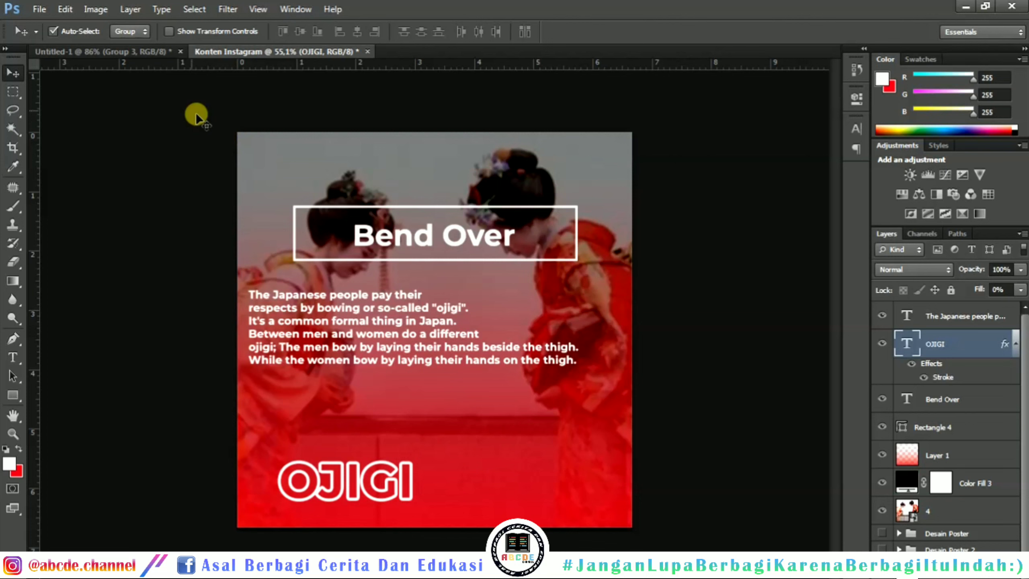
{"action": "left_click", "coordinate": [132, 49]}
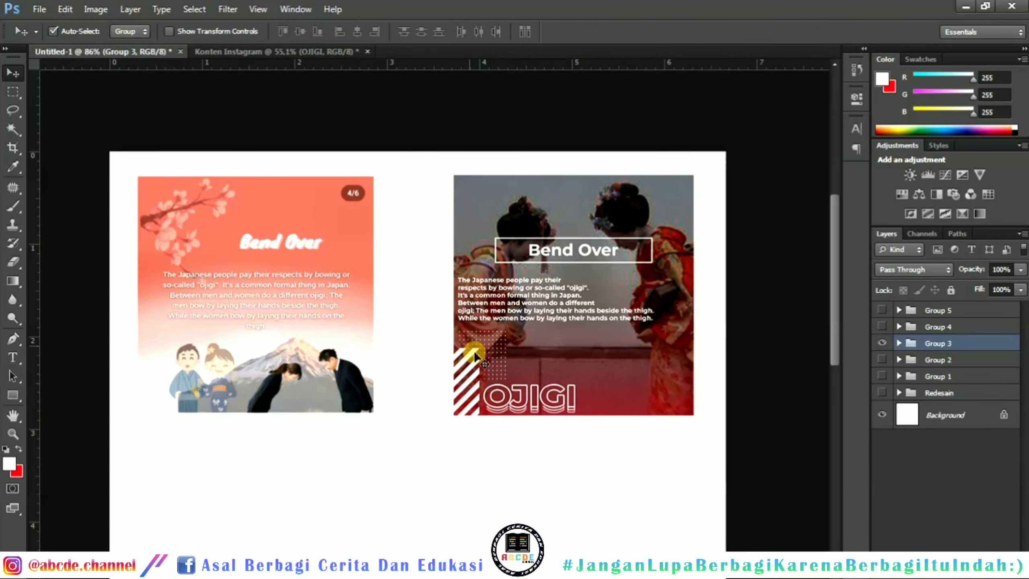
{"action": "left_click", "coordinate": [262, 49]}
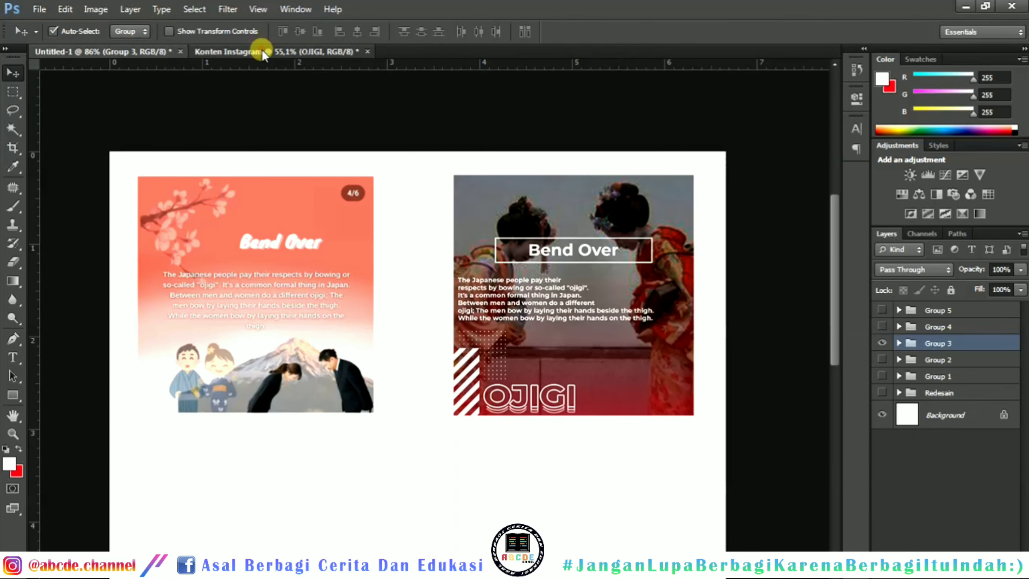
{"action": "left_click_drag", "start_coordinate": [369, 482], "coordinate": [372, 484]}
- Duplicate the OJIGI text layer and turn the copy into a rasterized smart object
{"action": "key", "text": "ctrl+j"}
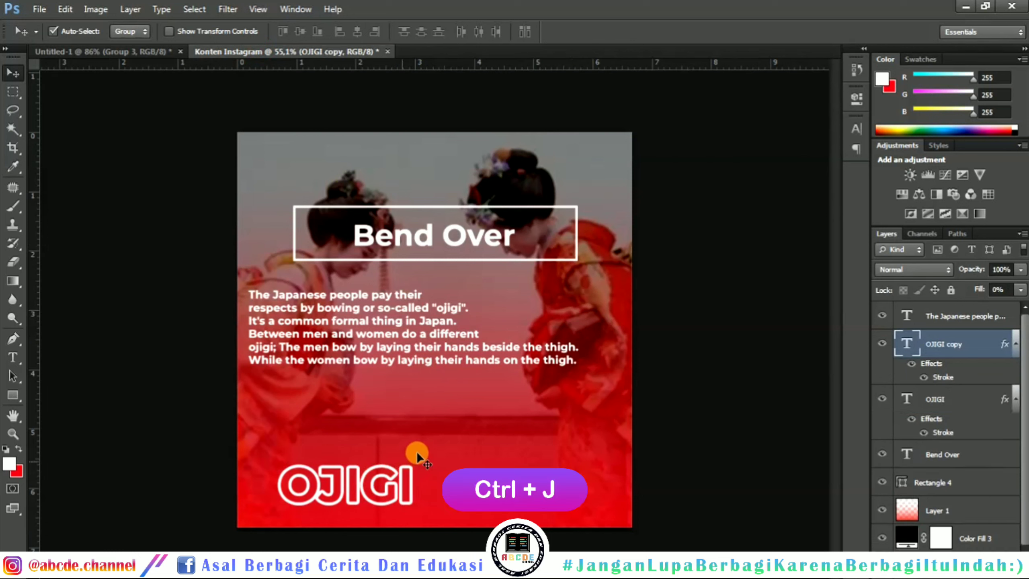
{"action": "right_click", "coordinate": [946, 346]}
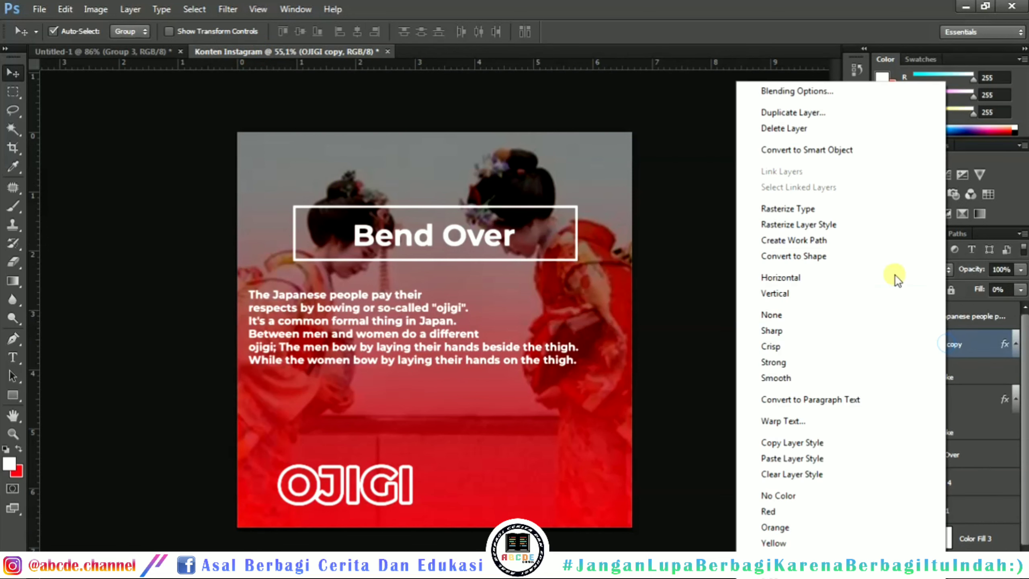
{"action": "left_click", "coordinate": [800, 209]}
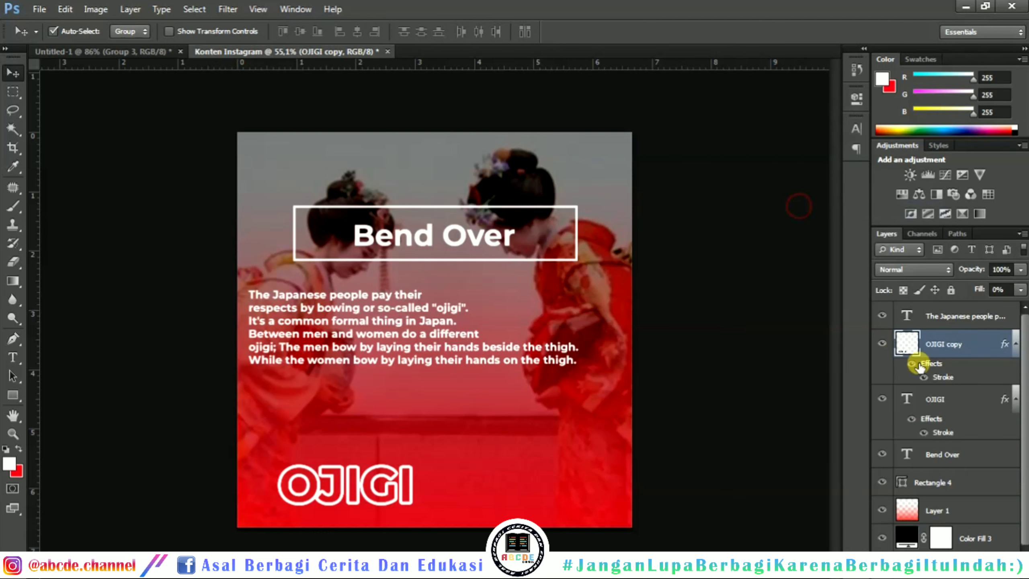
{"action": "right_click", "coordinate": [956, 350]}
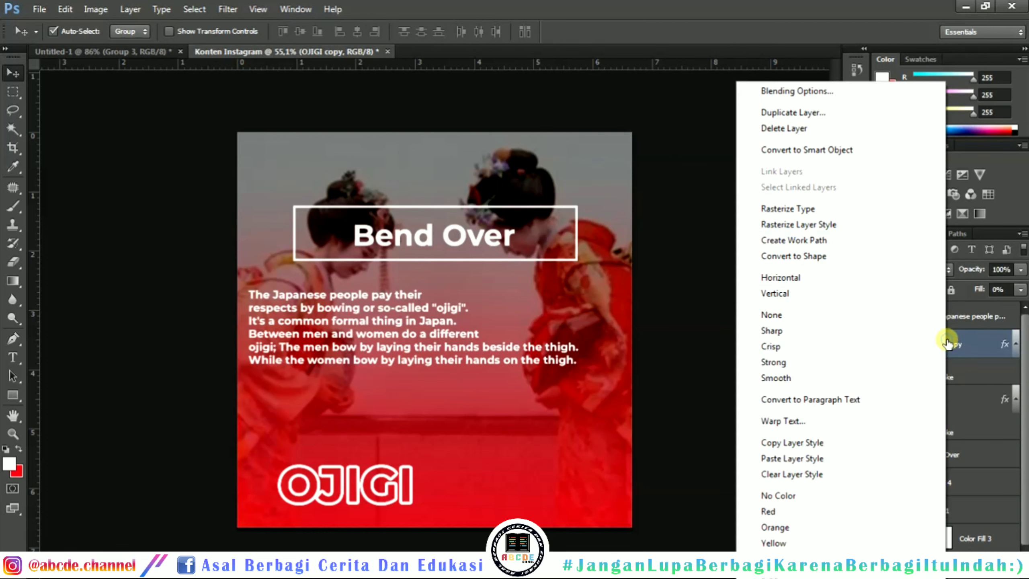
{"action": "left_click", "coordinate": [830, 149]}
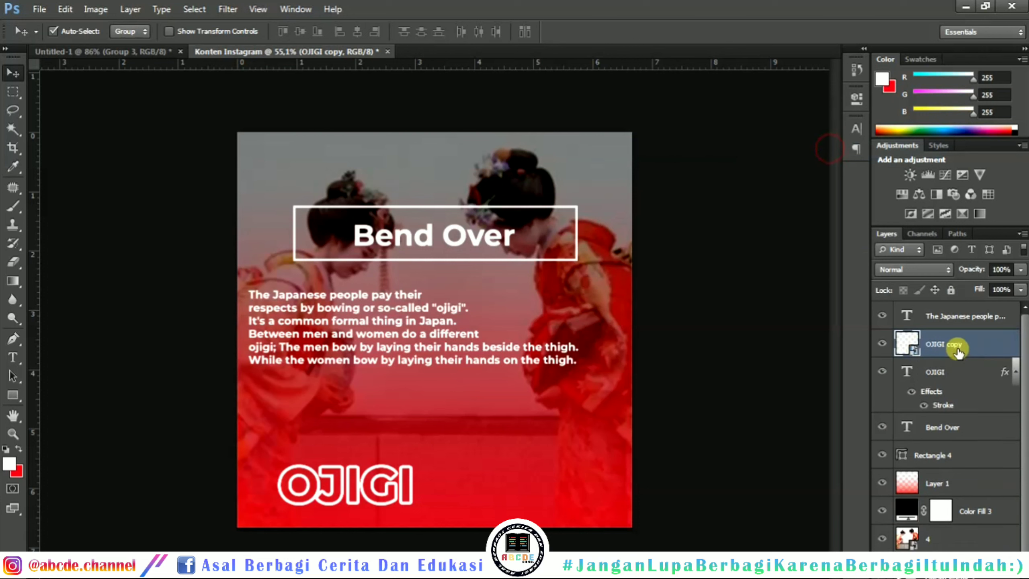
- Rasterize the OJIGI copy layer and erase its lettering except for a thin strip along the bottom edge
{"action": "right_click", "coordinate": [944, 348]}
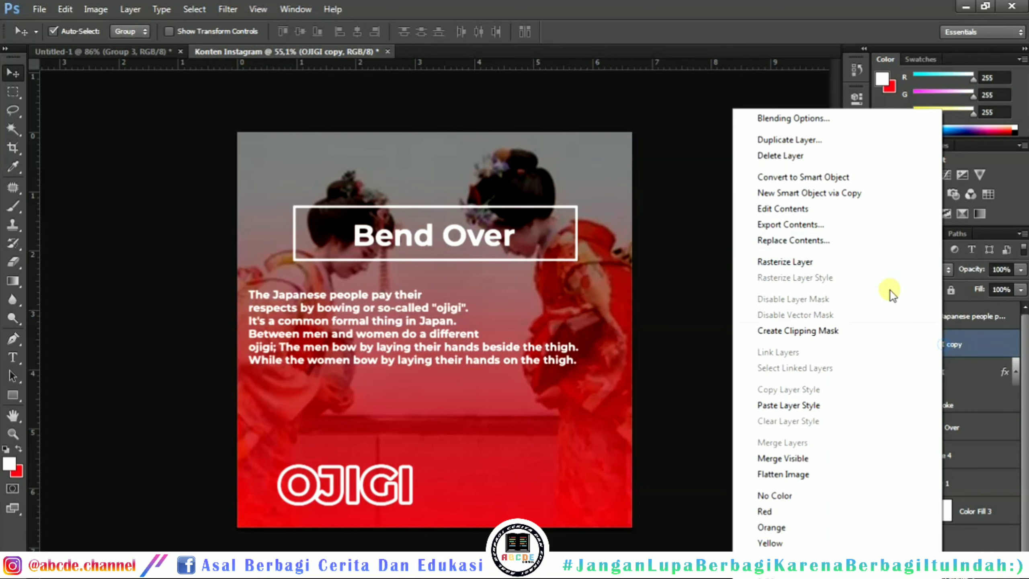
{"action": "left_click", "coordinate": [808, 263]}
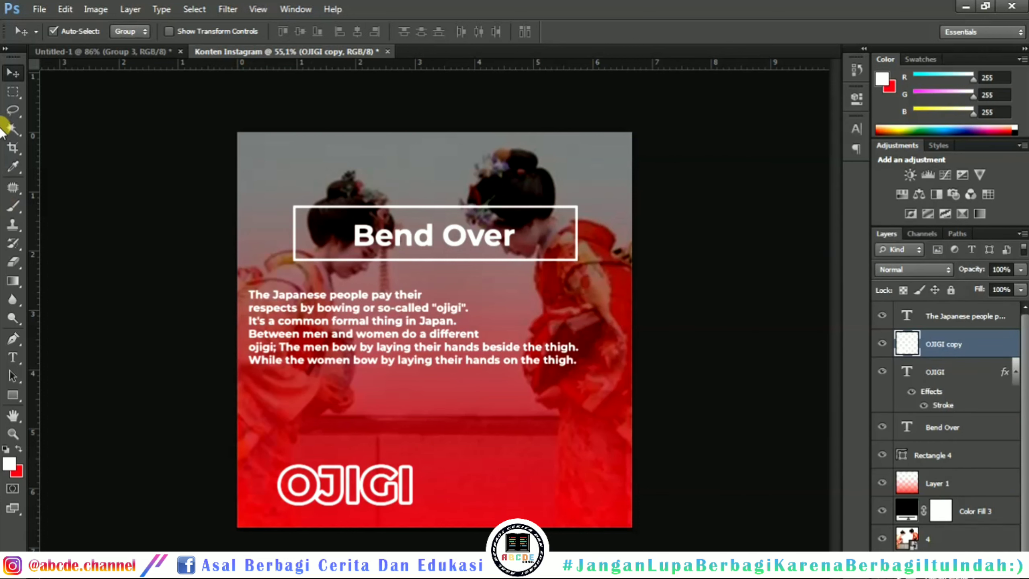
{"action": "left_click", "coordinate": [11, 91]}
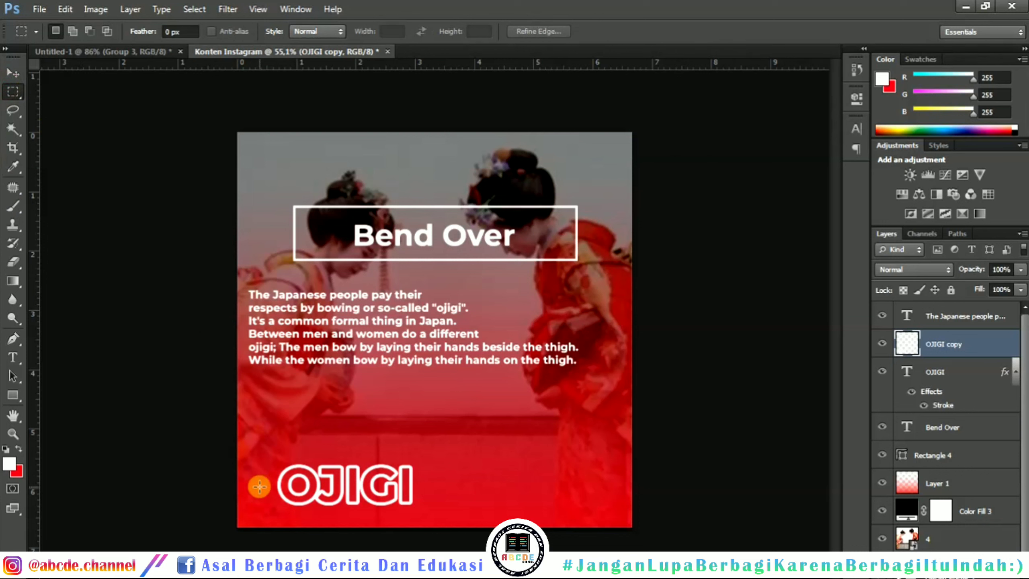
{"action": "left_click_drag", "start_coordinate": [256, 456], "coordinate": [432, 499]}
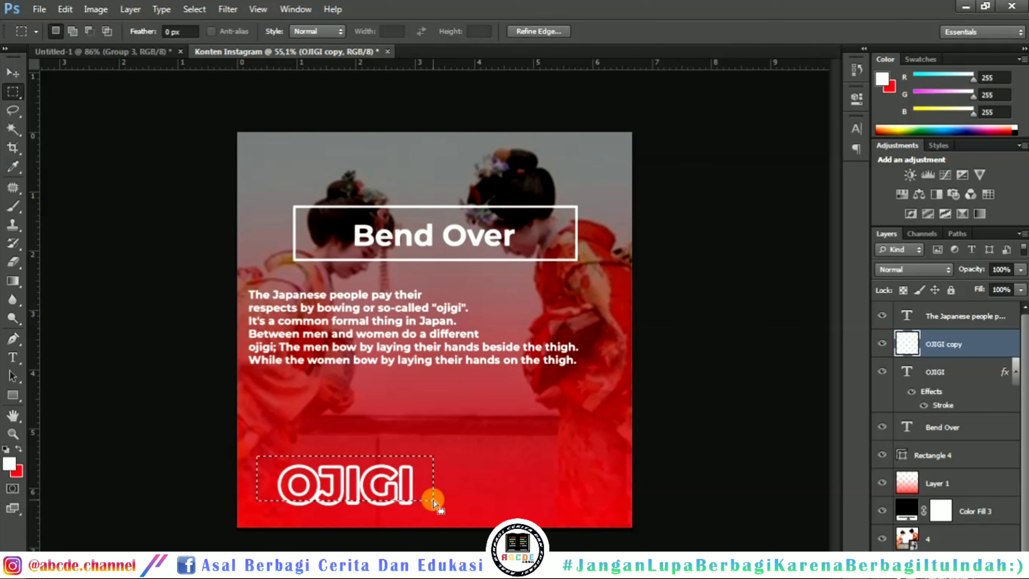
{"action": "left_click", "coordinate": [431, 498]}
- Nudge the OJIGI copy strip down so it sits just below the original OJIGI lettering
{"action": "left_click", "coordinate": [14, 77]}
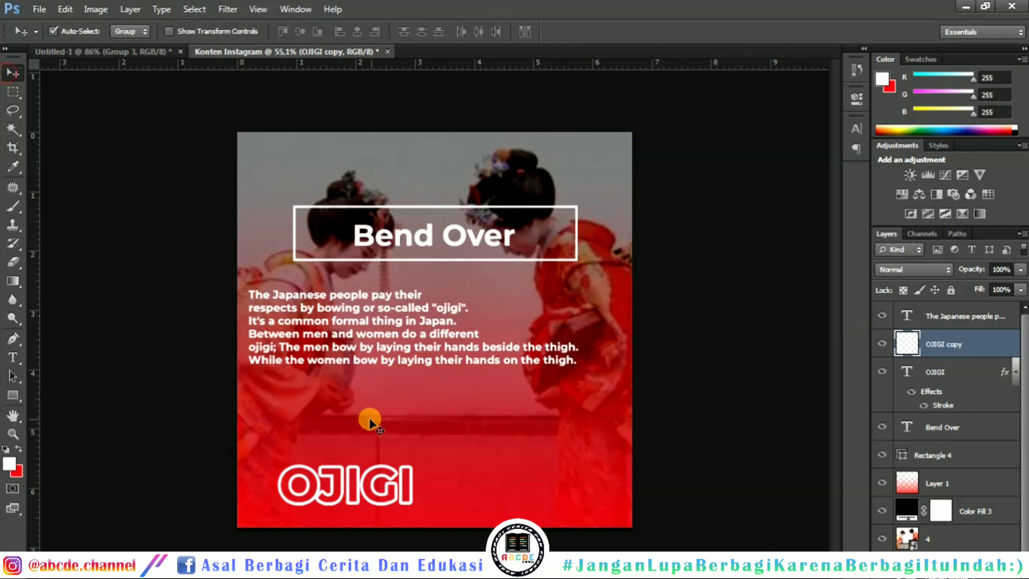
{"action": "left_click_drag", "start_coordinate": [415, 433], "coordinate": [419, 443]}
{"action": "key", "text": "Down"}
{"action": "key", "text": "Down"}
{"action": "key", "text": "Down"}
{"action": "key", "text": "Down"}
{"action": "key", "text": "Down"}
{"action": "key", "text": "Down"}
{"action": "key", "text": "Down"}
{"action": "key", "text": "Down"}
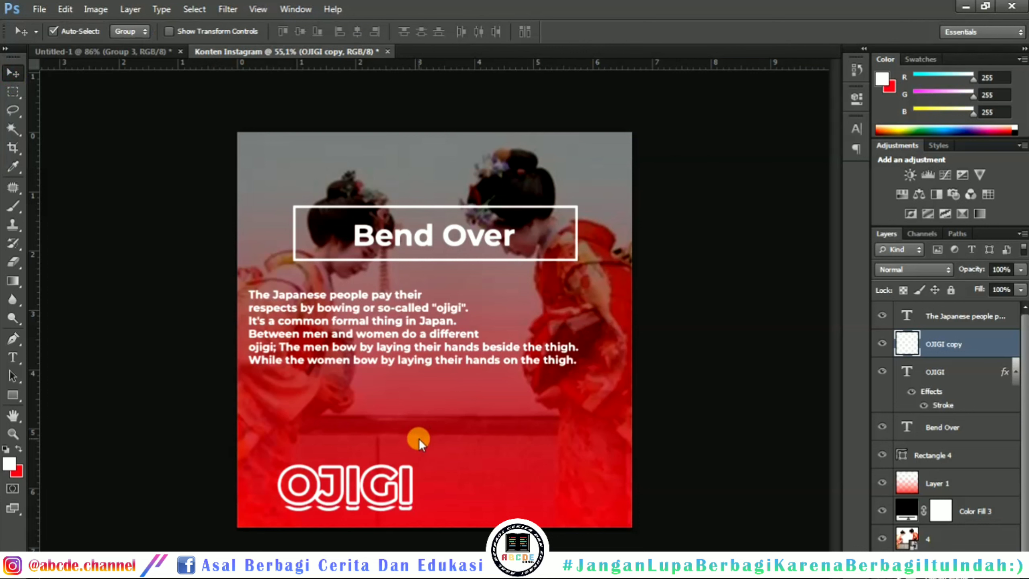
- Duplicate the OJIGI copy strip and nudge the duplicate down to form a second line below the lettering
{"action": "key", "text": "ctrl+j"}
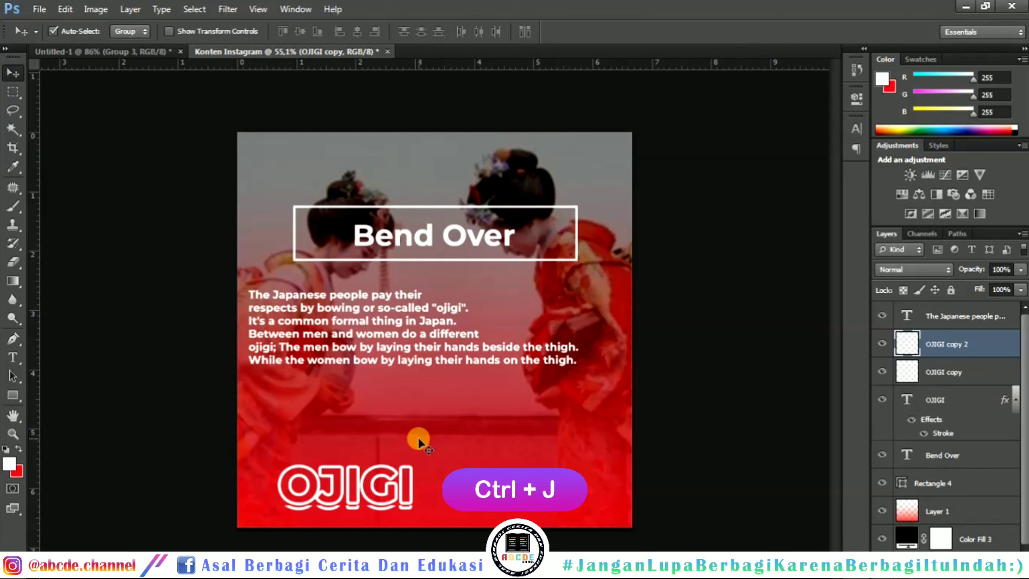
{"action": "key", "text": "Down"}
{"action": "key", "text": "Down"}
{"action": "key", "text": "Down"}
{"action": "key", "text": "Down"}
{"action": "key", "text": "Down"}
{"action": "key", "text": "Down"}
{"action": "key", "text": "Down"}
{"action": "key", "text": "Down"}
{"action": "key", "text": "Down"}
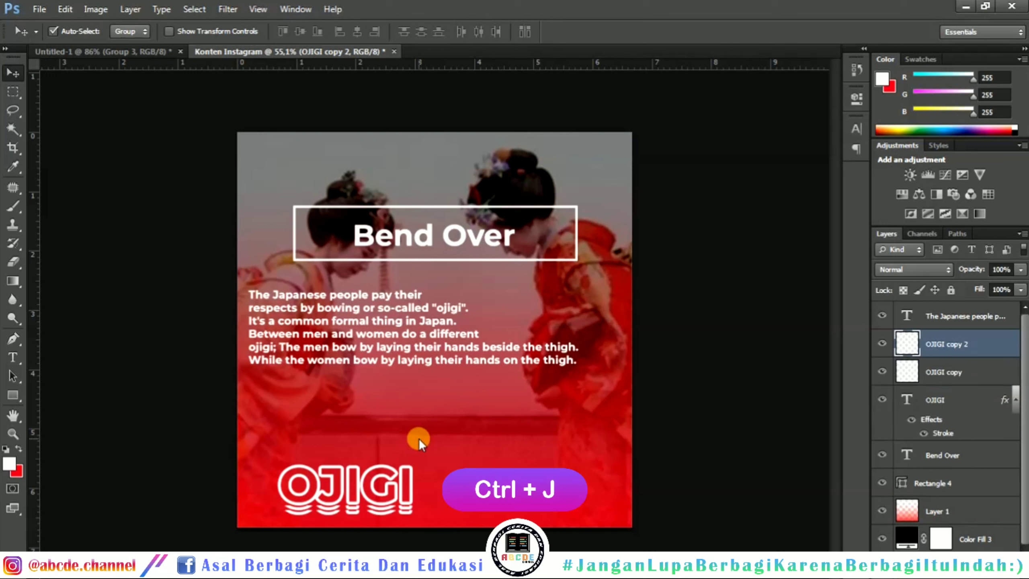
- Duplicate the second strip and nudge the new copy down to form a third line below the lettering
{"action": "key", "text": "ctrl+j"}
{"action": "key", "text": "Down"}
{"action": "key", "text": "Down"}
{"action": "key", "text": "Down"}
{"action": "key", "text": "Down"}
{"action": "key", "text": "Down"}
{"action": "key", "text": "Down"}
{"action": "key", "text": "Down"}
{"action": "key", "text": "Down"}
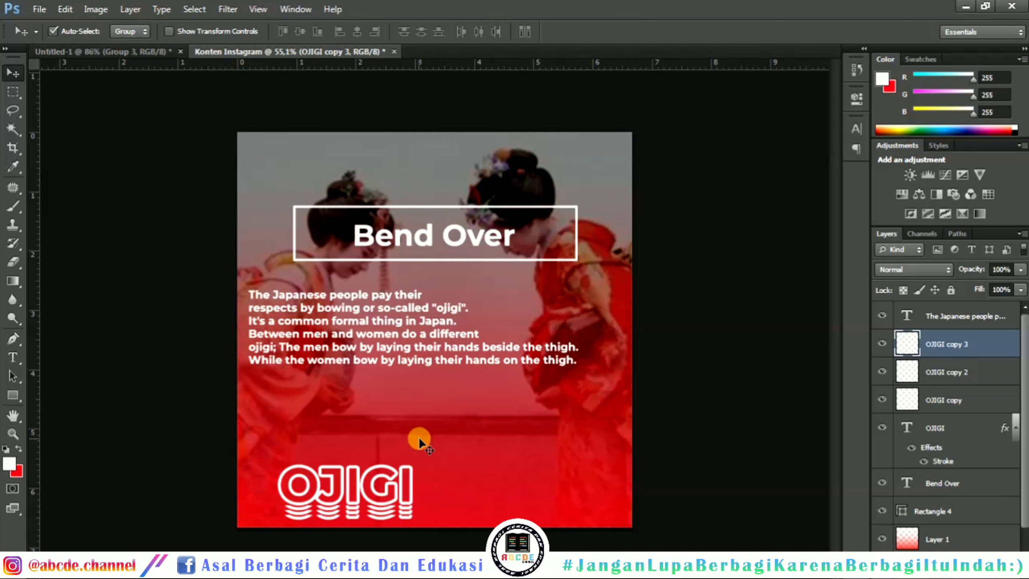
- Check the reference lettering and set the opacity of OJIGI copy to 72%, OJIGI copy 2 to 66% and OJIGI copy 3 to 45%
{"action": "left_click", "coordinate": [140, 51]}
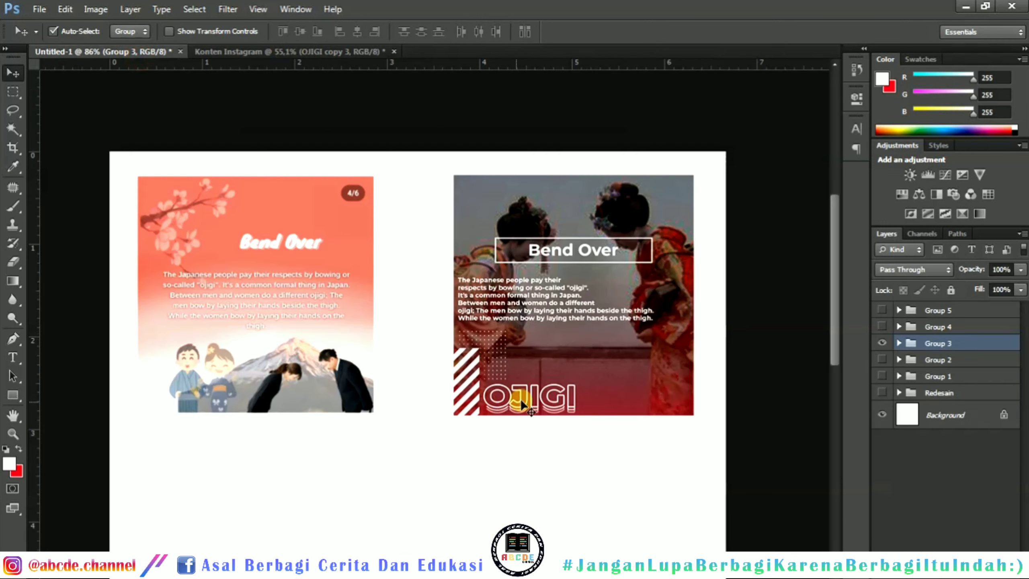
{"action": "left_click", "coordinate": [273, 52]}
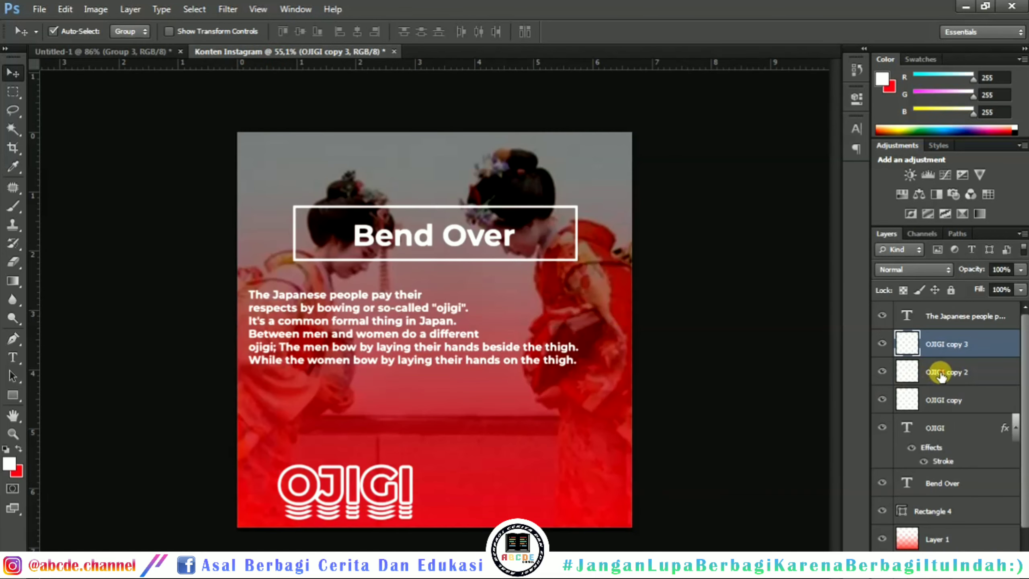
{"action": "left_click", "coordinate": [939, 375]}
{"action": "left_click", "coordinate": [960, 401]}
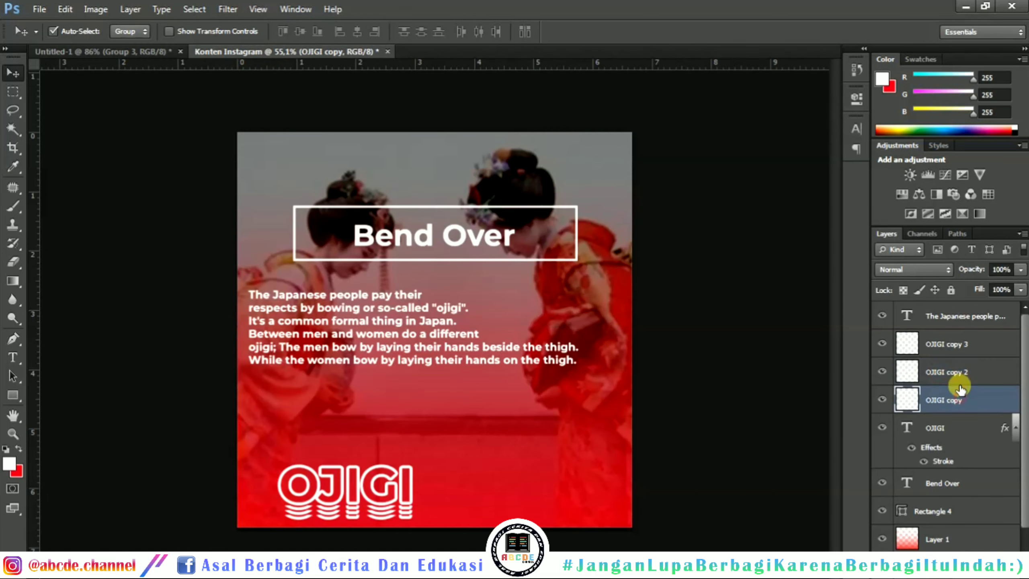
{"action": "left_click", "coordinate": [1020, 270]}
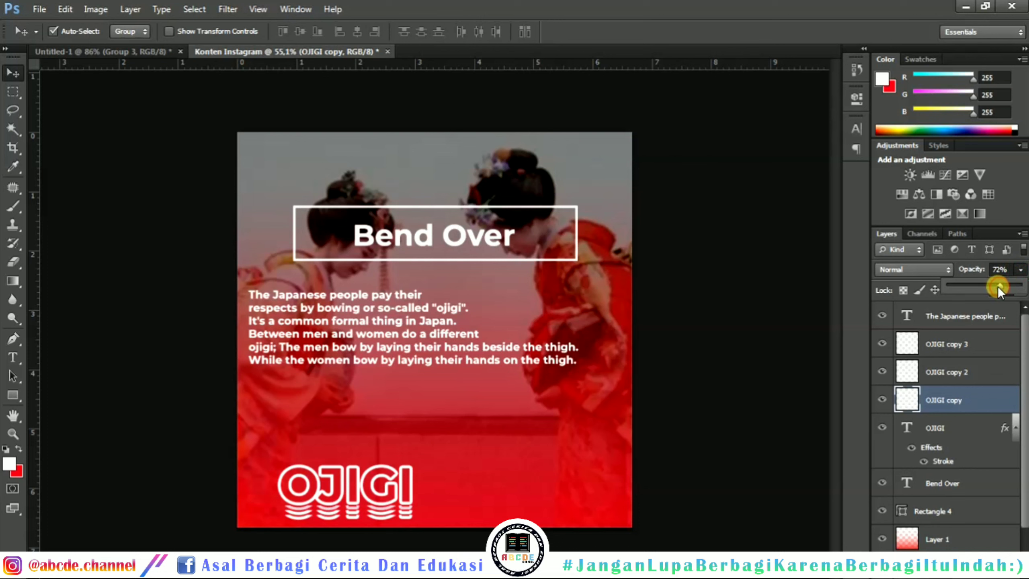
{"action": "left_click", "coordinate": [973, 361]}
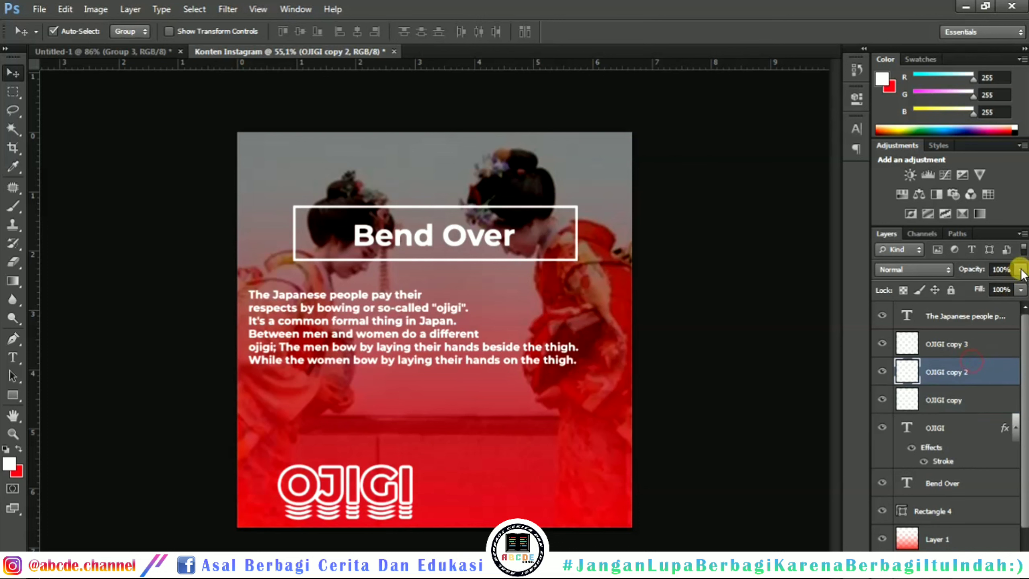
{"action": "left_click", "coordinate": [1020, 270]}
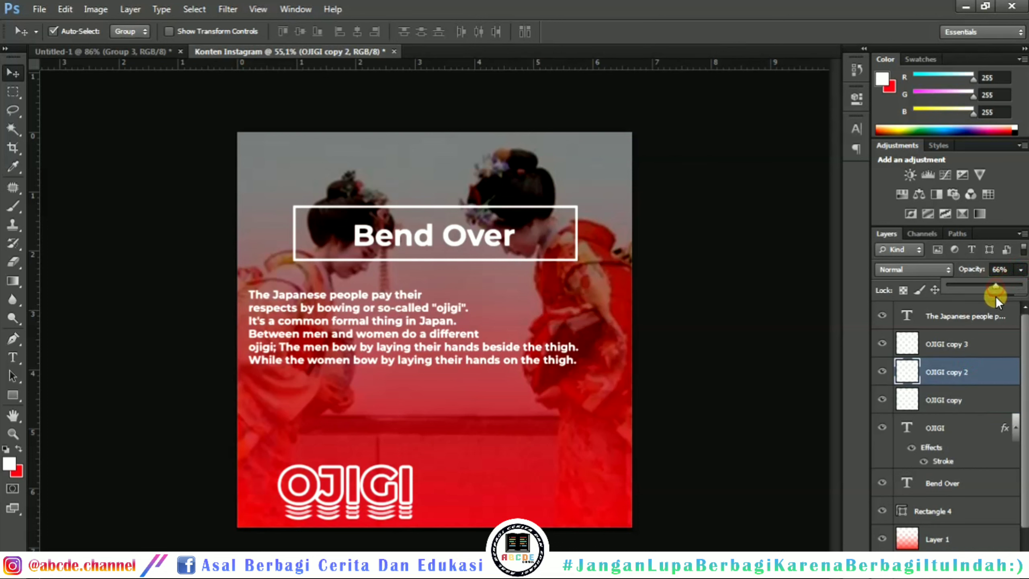
{"action": "left_click", "coordinate": [972, 343]}
{"action": "left_click", "coordinate": [1014, 269]}
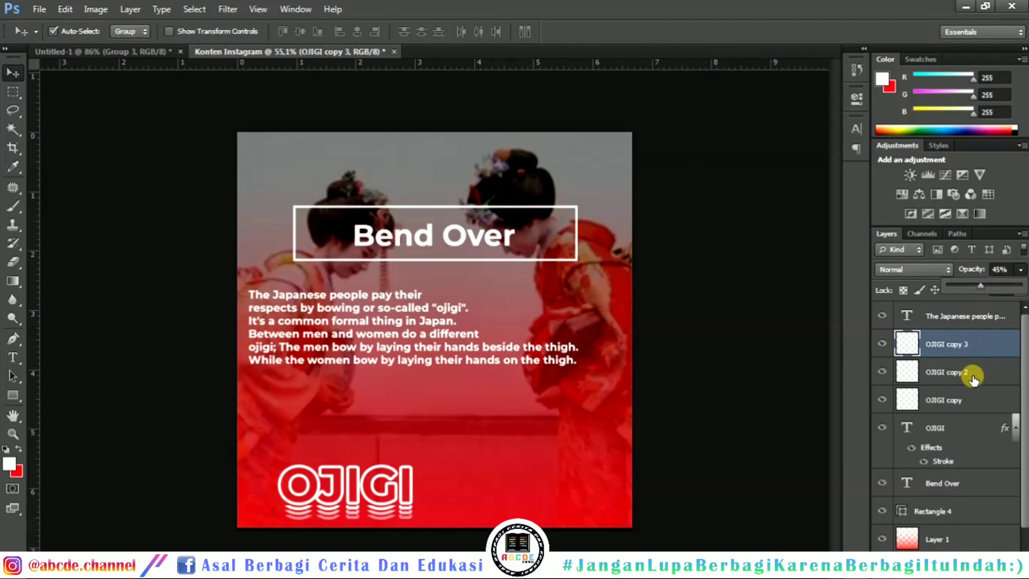
- Select the paragraph layer, check the reference's patterns, and choose the 1894 diagonal-stripe brush at 110 px
{"action": "left_click", "coordinate": [972, 316]}
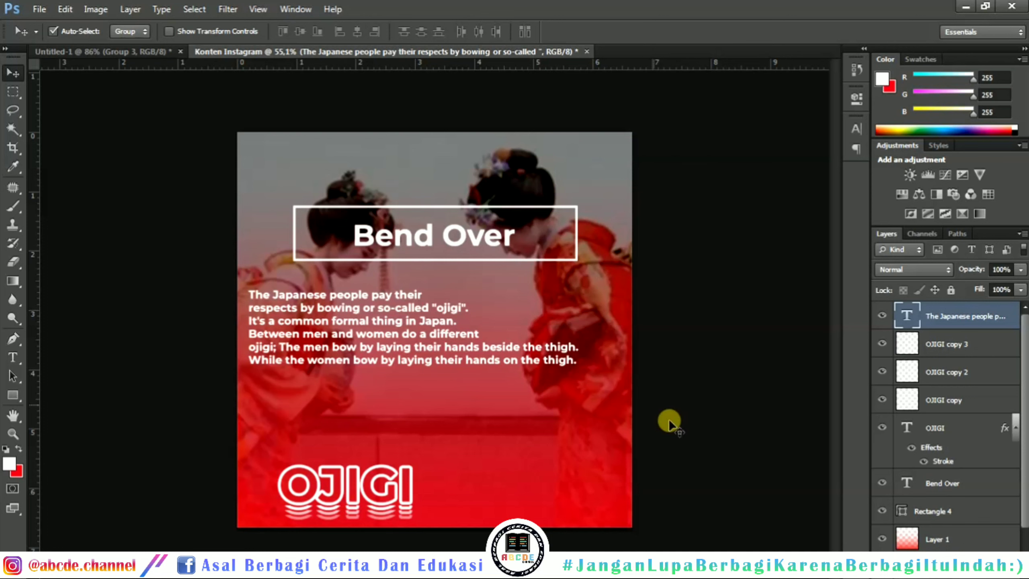
{"action": "left_click", "coordinate": [134, 53]}
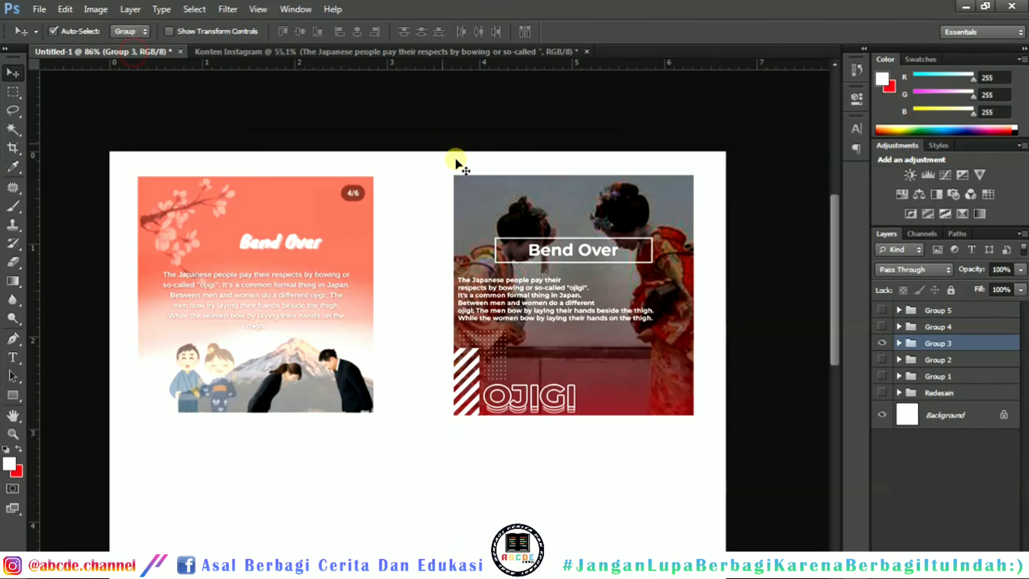
{"action": "left_click", "coordinate": [372, 51]}
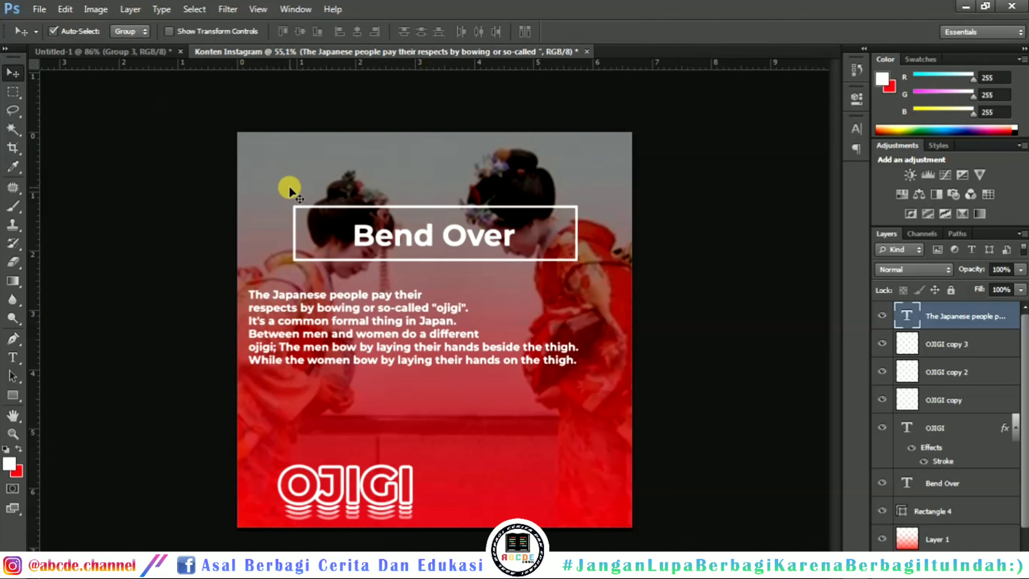
{"action": "left_click", "coordinate": [124, 52]}
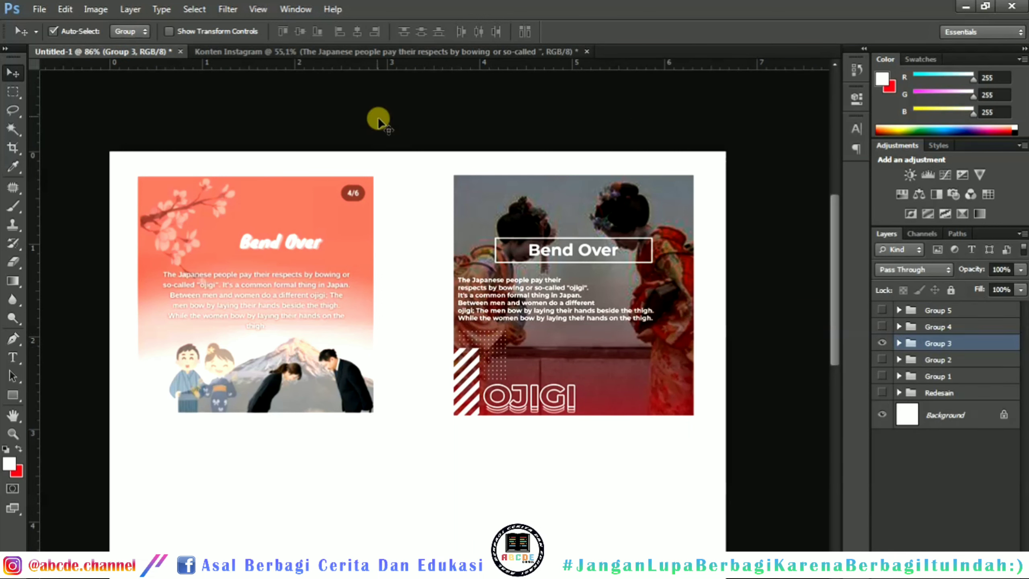
{"action": "left_click", "coordinate": [362, 52]}
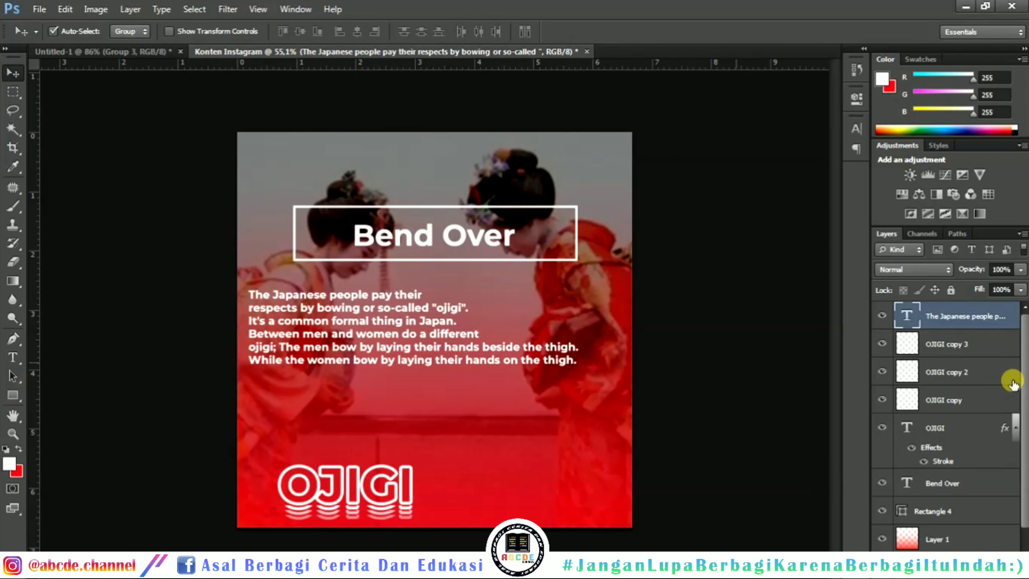
{"action": "key", "text": "b"}
{"action": "right_click", "coordinate": [466, 288]}
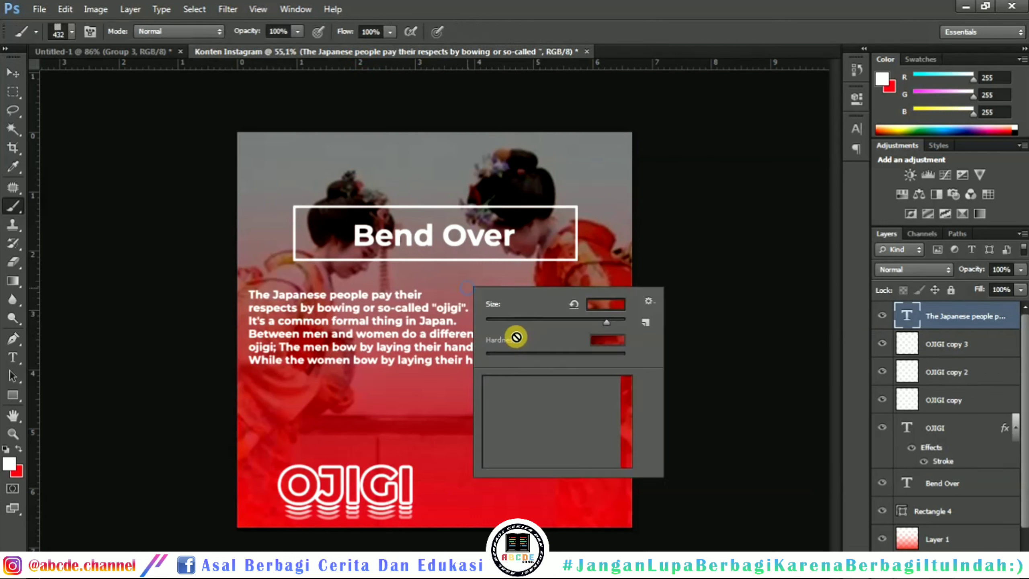
{"action": "scroll", "coordinate": [558, 433], "scroll_direction": "down", "scroll_amount": 1}
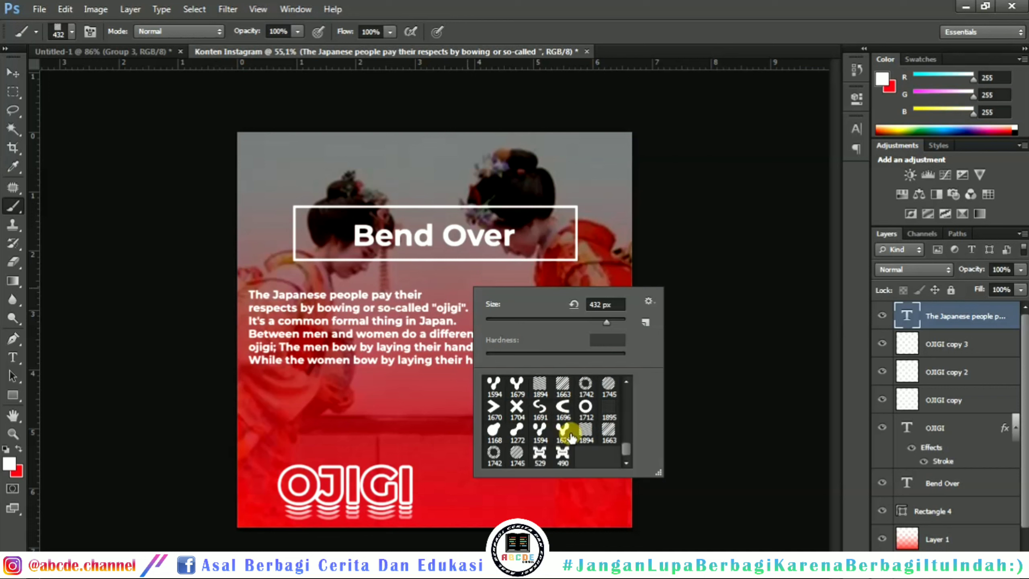
{"action": "left_click", "coordinate": [539, 385]}
{"action": "left_click", "coordinate": [529, 319]}
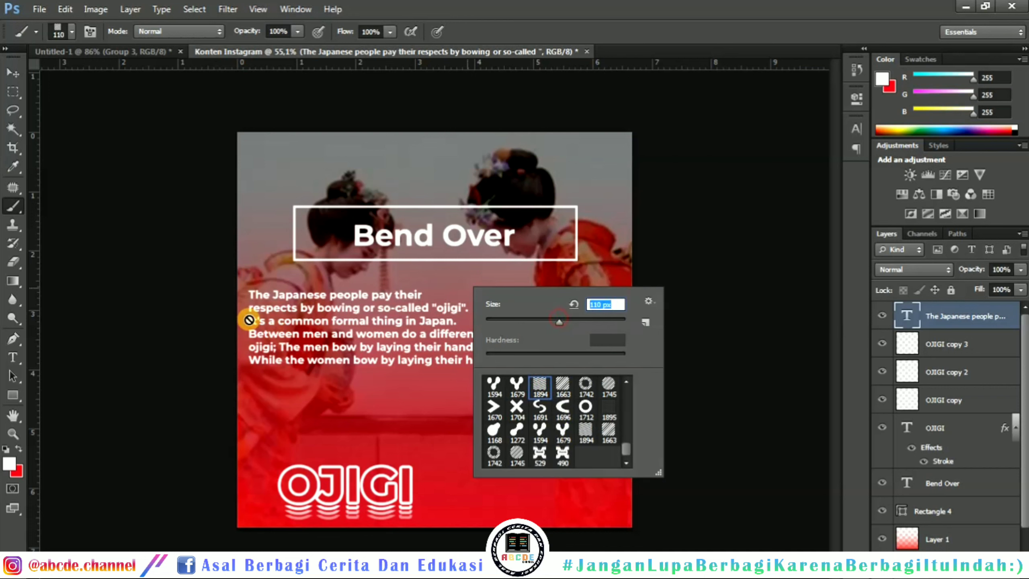
{"action": "left_click", "coordinate": [862, 284]}
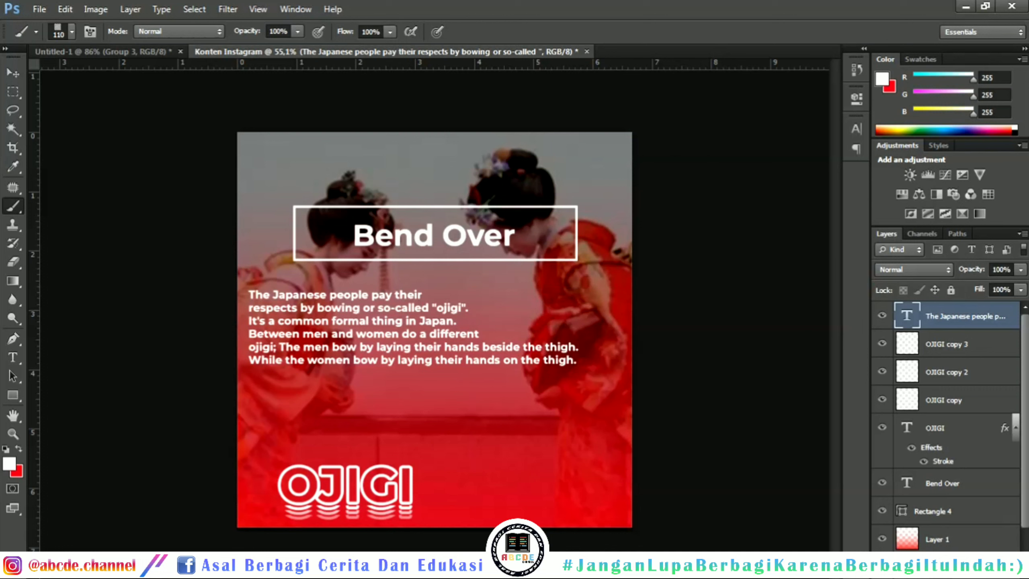
- Add a new layer and stamp white diagonal stripes in the poster's bottom-left corner with the brush enlarged to 300 px
{"action": "left_click", "coordinate": [985, 571]}
{"action": "key", "text": "]"}
{"action": "key", "text": "bracketright"}
{"action": "key", "text": "bracketright"}
{"action": "key", "text": "bracketright"}
{"action": "key", "text": "bracketright"}
{"action": "key", "text": "bracketright"}
{"action": "left_click", "coordinate": [253, 478]}
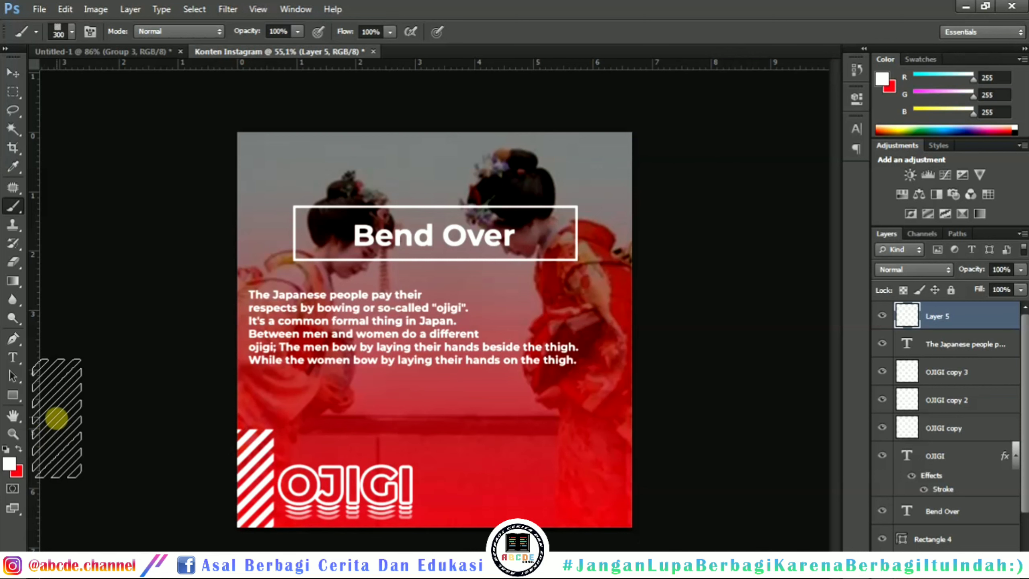
- Choose the 1895 dot-grid brush, set its size to 195 px, and stamp white dots above the OJIGI lettering beside the stripes
{"action": "right_click", "coordinate": [357, 421]}
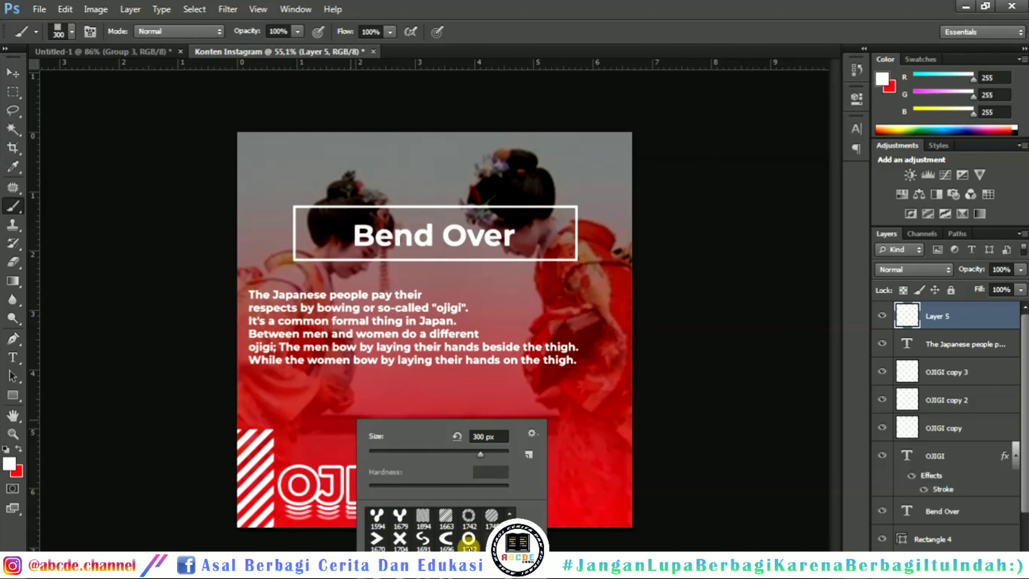
{"action": "scroll", "coordinate": [439, 541], "scroll_direction": "down", "scroll_amount": 3}
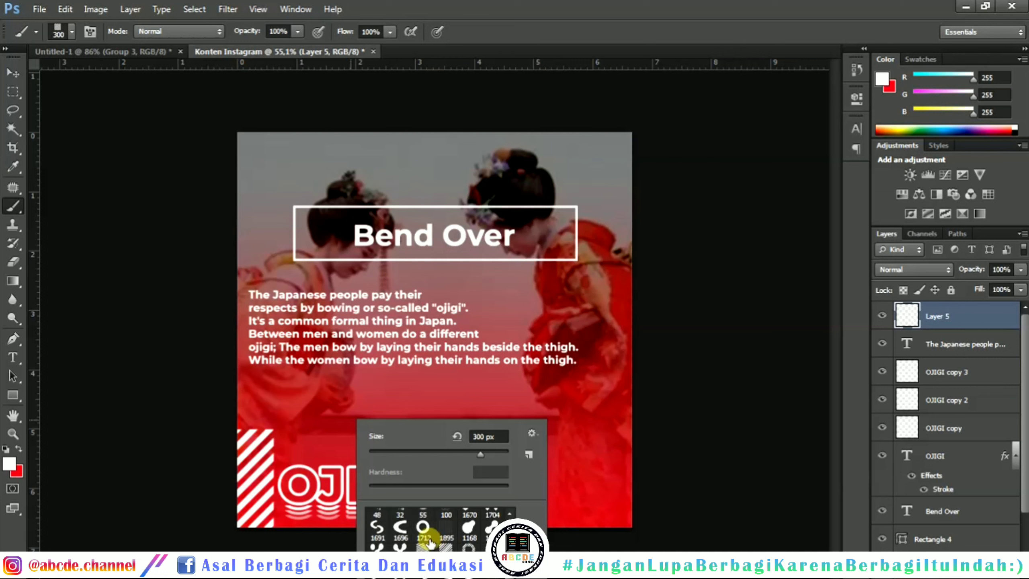
{"action": "left_click", "coordinate": [441, 540]}
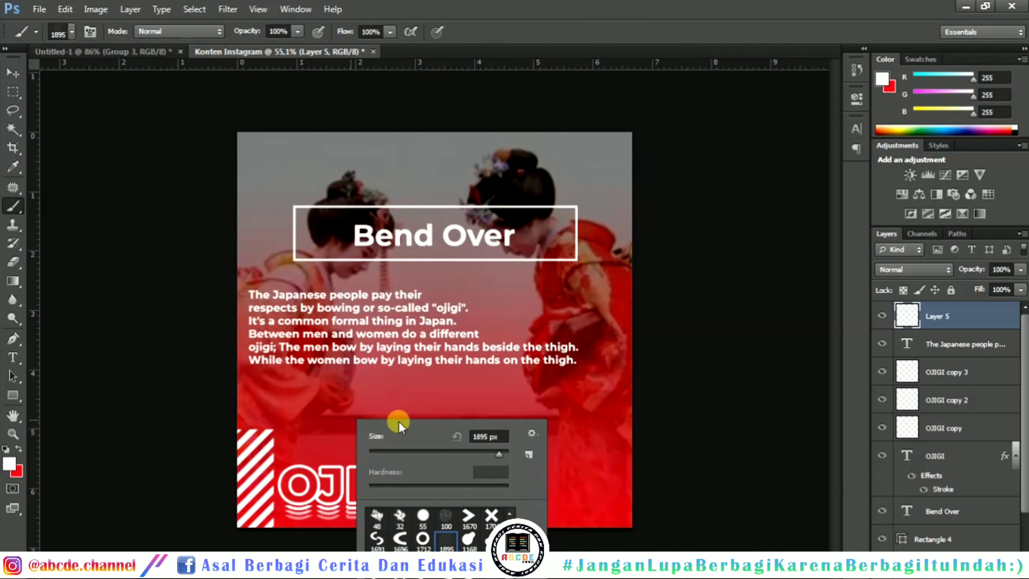
{"action": "left_click", "coordinate": [412, 450]}
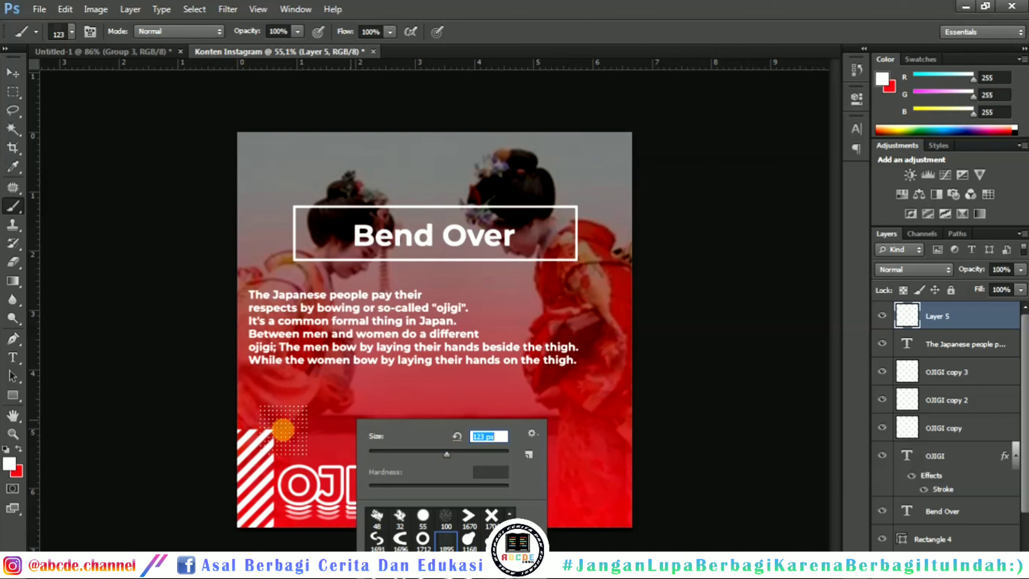
{"action": "left_click_drag", "start_coordinate": [456, 444], "coordinate": [471, 453]}
{"action": "left_click", "coordinate": [306, 423]}
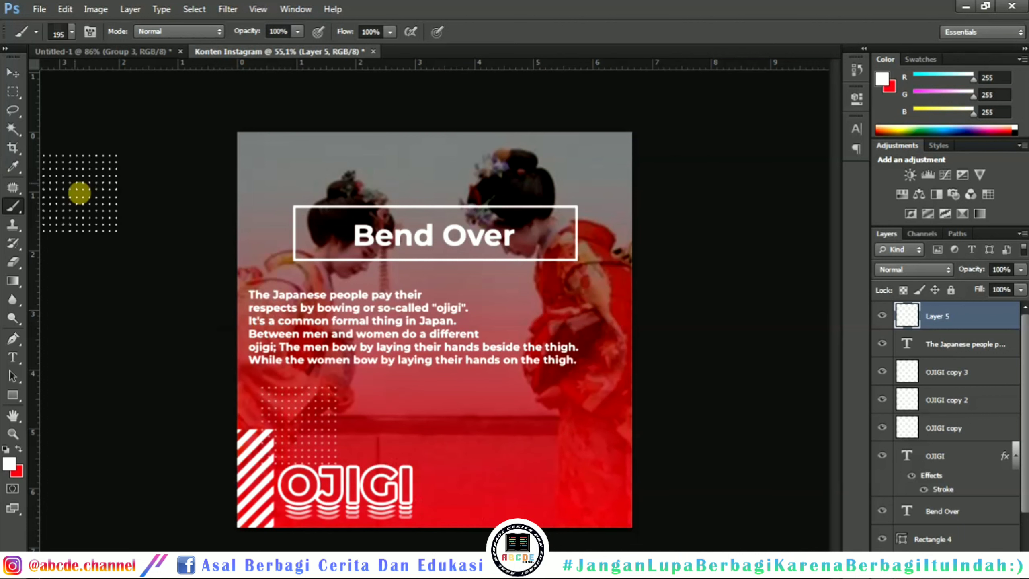
- Compare with the Untitled-1 reference and move the OJIGI text together with its three strips slightly down
{"action": "left_click", "coordinate": [23, 74]}
{"action": "left_click", "coordinate": [137, 51]}
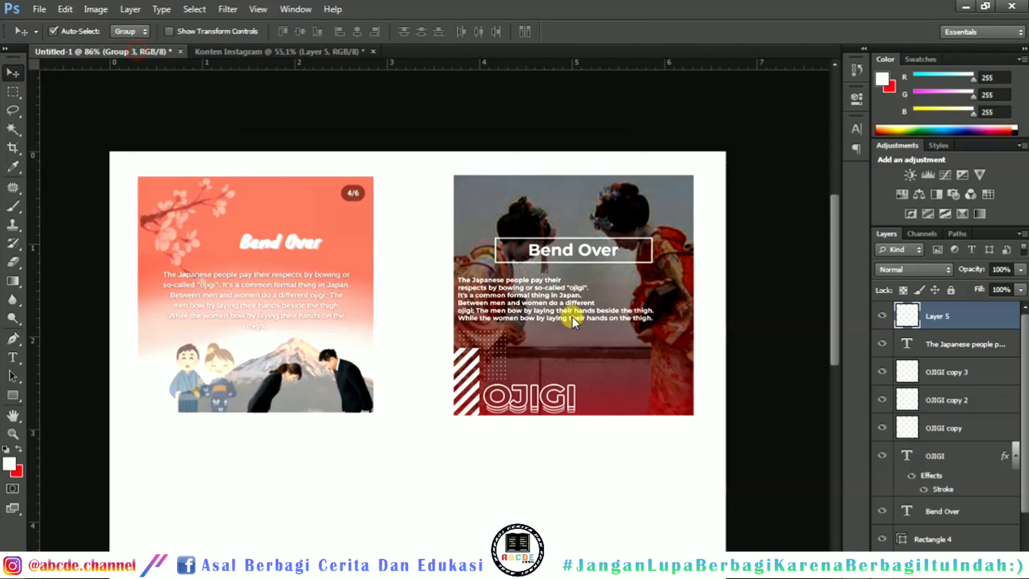
{"action": "left_click", "coordinate": [305, 52]}
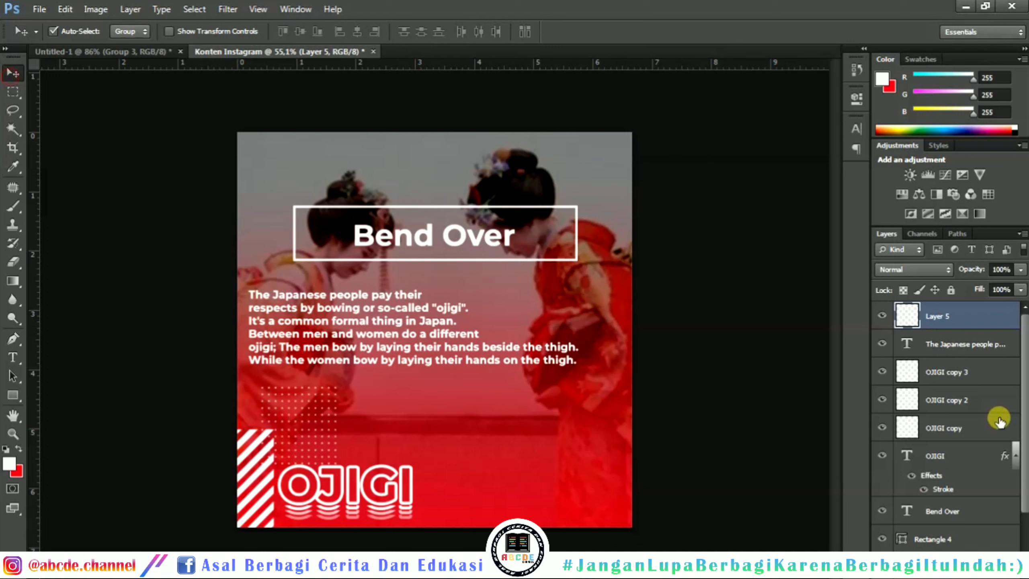
{"action": "left_click", "coordinate": [947, 372]}
{"action": "left_click", "coordinate": [954, 400], "text": "ctrl"}
{"action": "left_click", "coordinate": [952, 425], "text": "ctrl"}
{"action": "left_click", "coordinate": [956, 456], "text": "ctrl"}
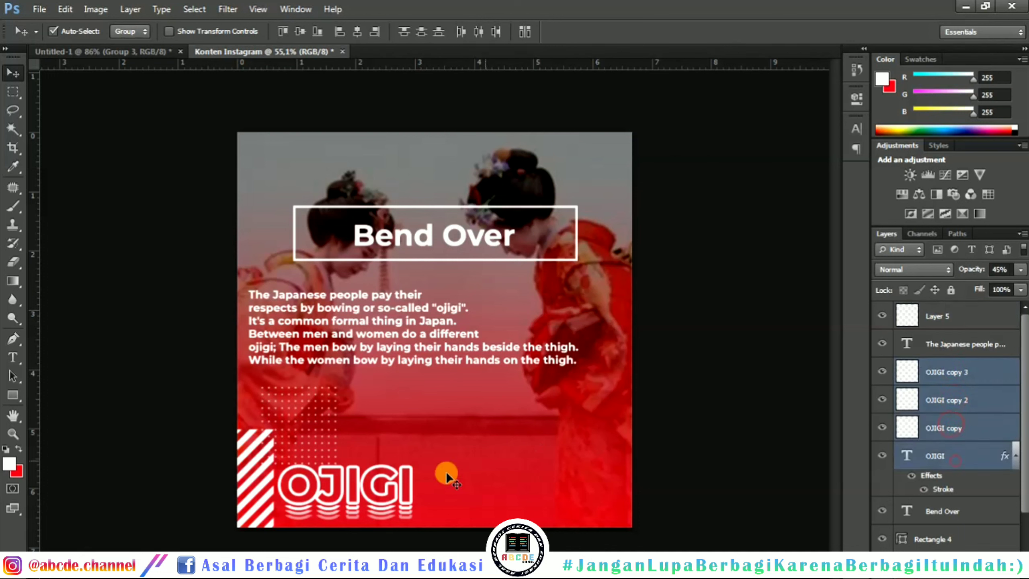
{"action": "left_click_drag", "start_coordinate": [341, 499], "coordinate": [343, 501]}
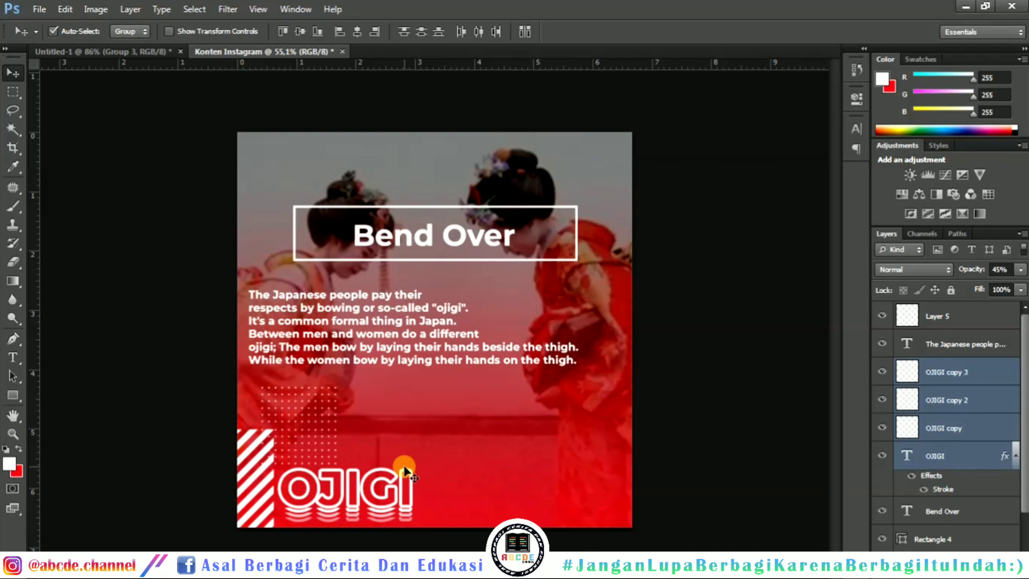
- Scale the OJIGI text and its three strips together to about 121% and nudge them slightly down and right beside the stripes
{"action": "key", "text": "ctrl+t"}
{"action": "left_click_drag", "start_coordinate": [412, 469], "coordinate": [442, 451]}
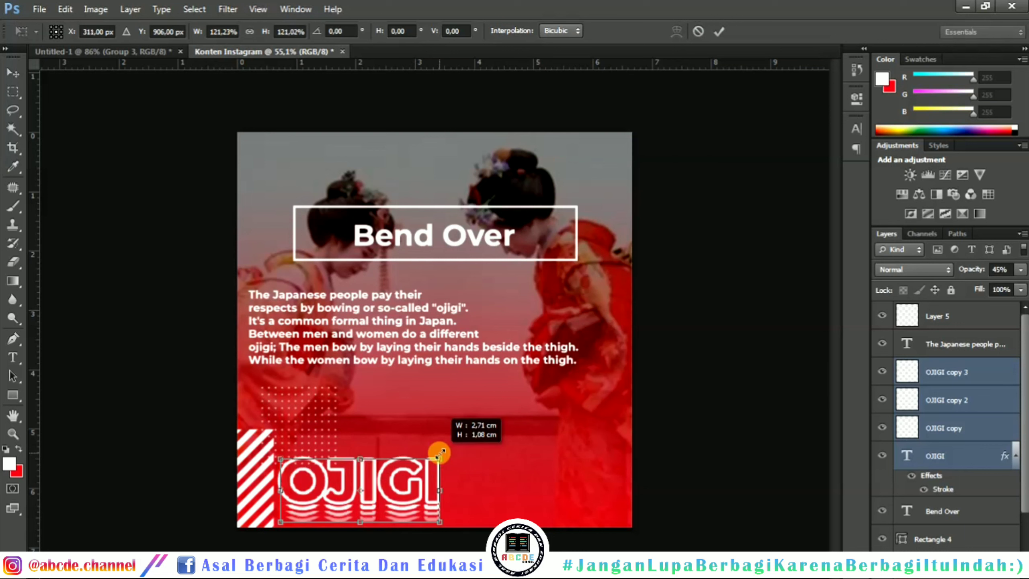
{"action": "left_click", "coordinate": [723, 32]}
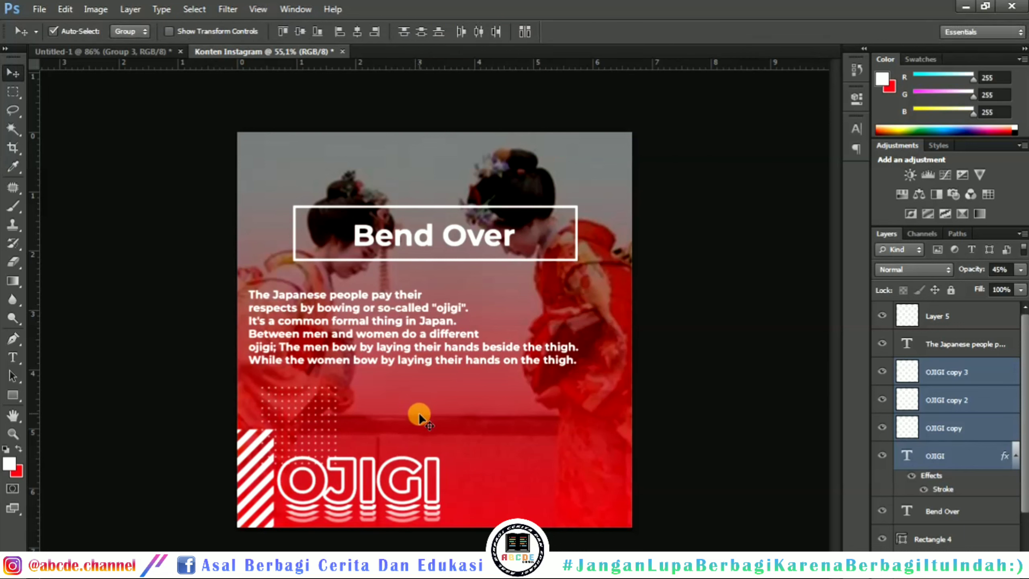
{"action": "left_click_drag", "start_coordinate": [358, 480], "coordinate": [364, 483]}
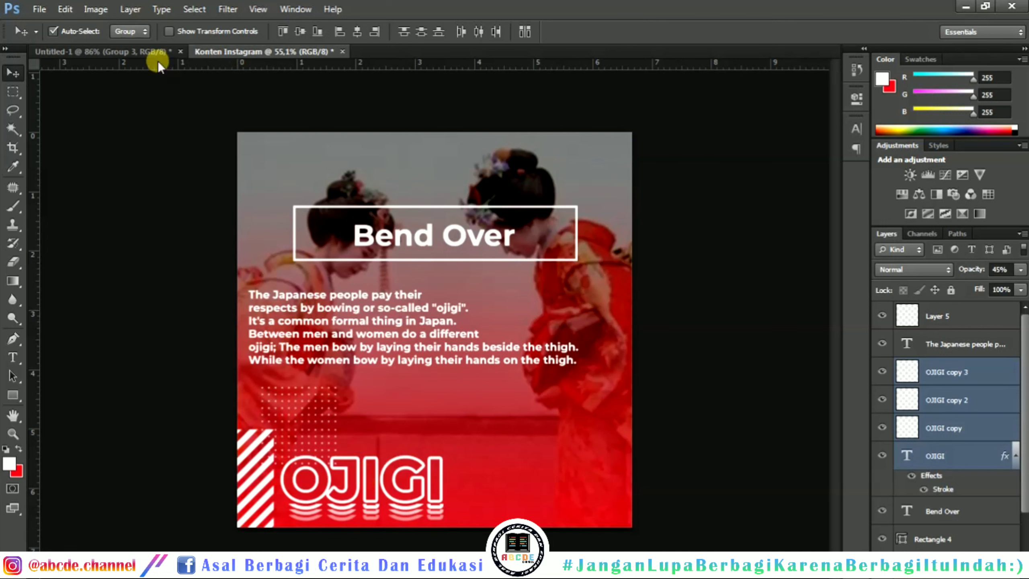
- In the Untitled-1 reference, hide Group 3 and show Group 4, and compare it with the Konten Instagram poster
{"action": "left_click", "coordinate": [152, 48]}
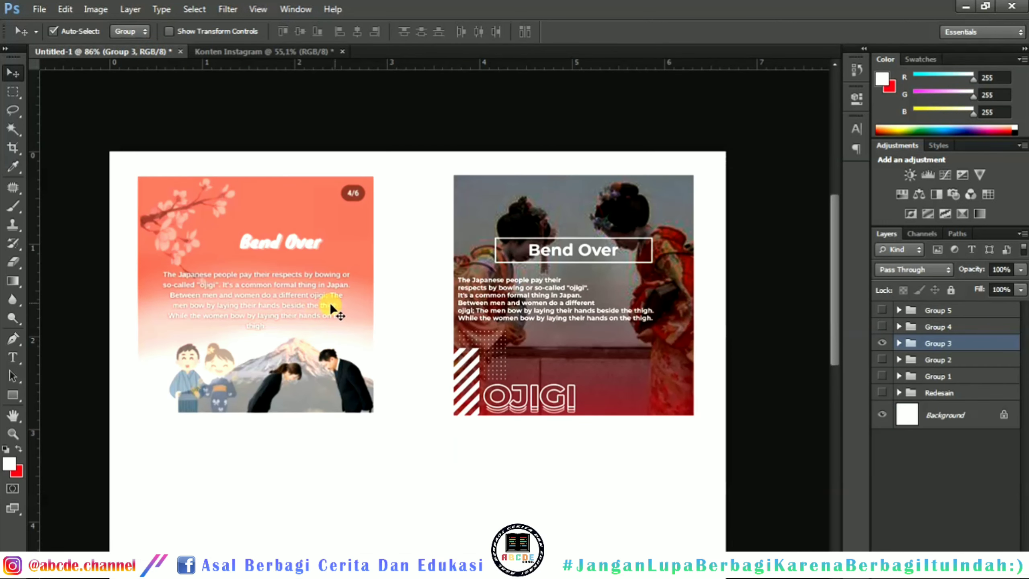
{"action": "left_click", "coordinate": [882, 343]}
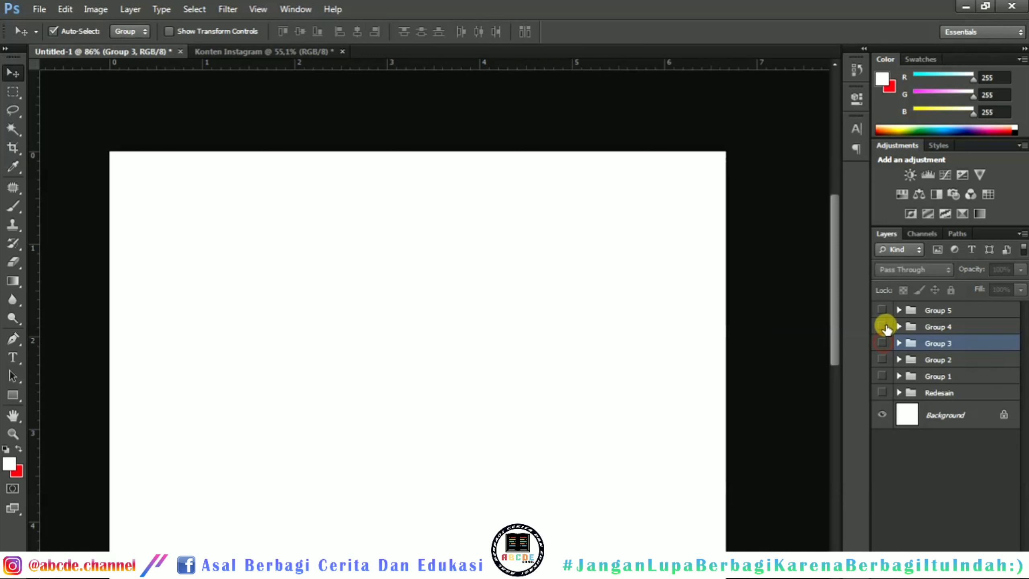
{"action": "left_click", "coordinate": [881, 327]}
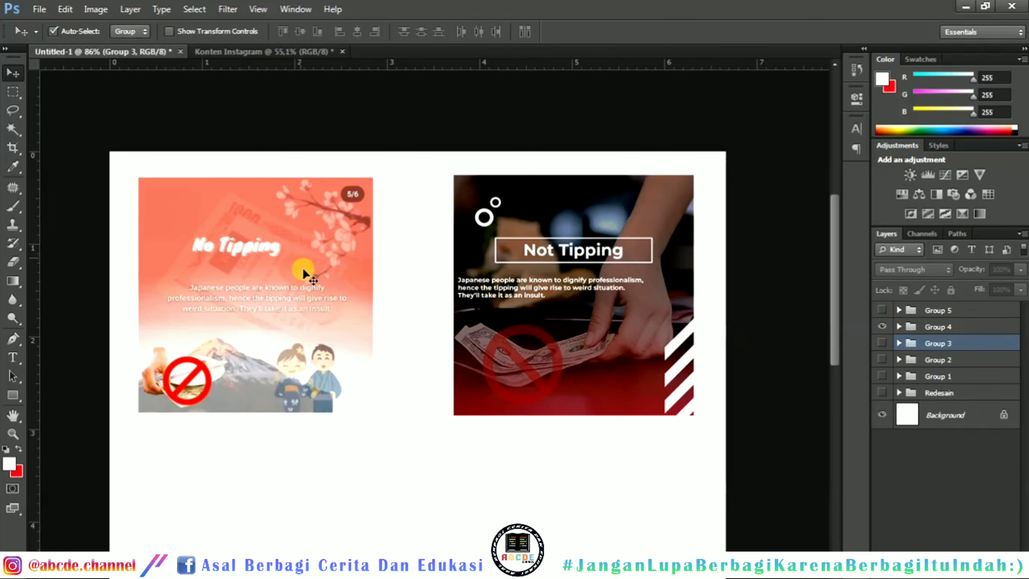
{"action": "left_click", "coordinate": [271, 51]}
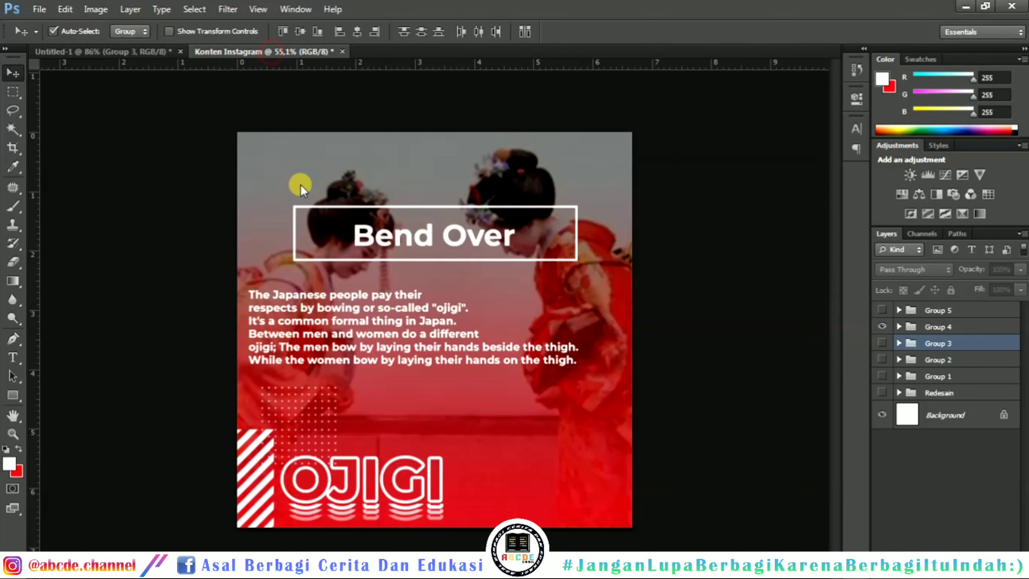
{"action": "left_click", "coordinate": [134, 48]}
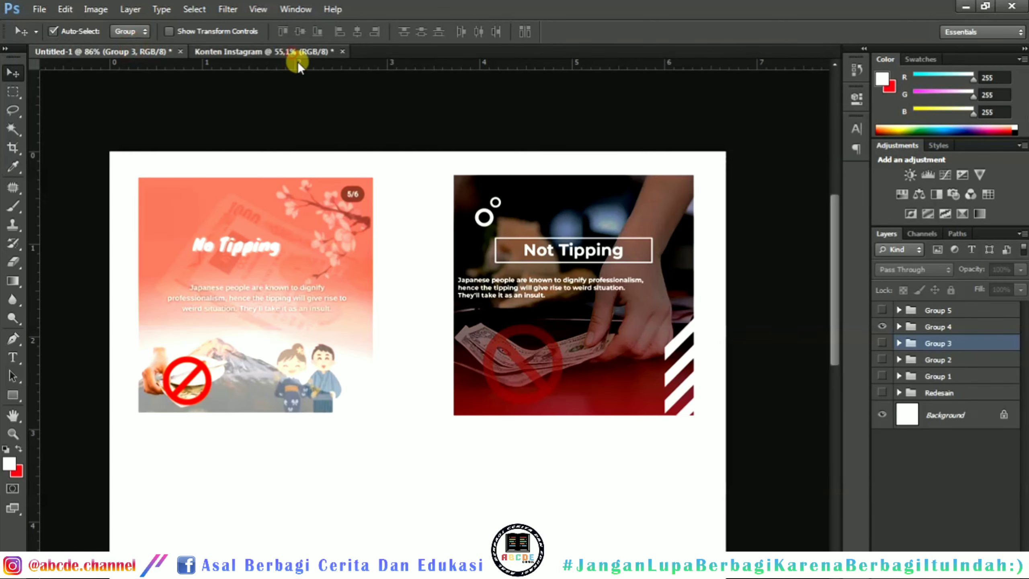
{"action": "left_click", "coordinate": [292, 52]}
- Switch to the Notepad notes, examine the translations in sections 2 and 3, "Tenang Di Depan Umum" and "Membungkuk", and minimize them
{"action": "mouse_move", "coordinate": [418, 573]}
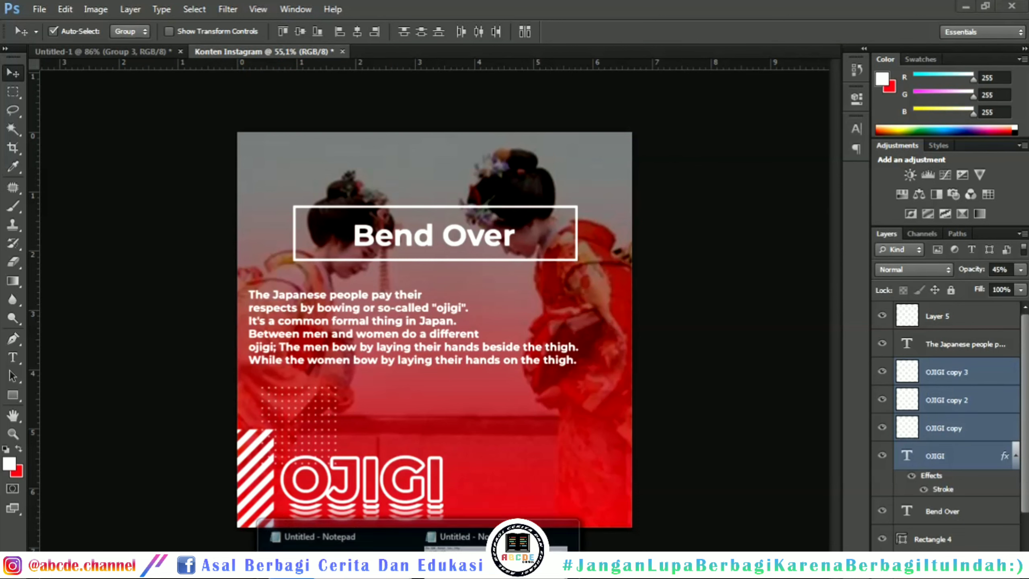
{"action": "left_click", "coordinate": [356, 533]}
{"action": "scroll", "coordinate": [275, 300], "scroll_direction": "up", "scroll_amount": 5}
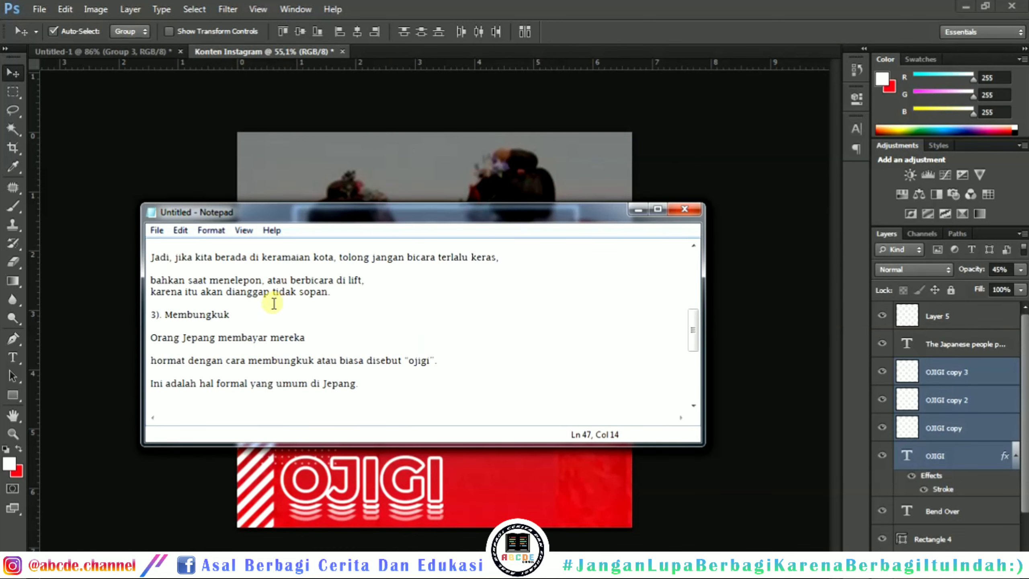
{"action": "left_click_drag", "start_coordinate": [165, 280], "coordinate": [335, 275]}
{"action": "left_click", "coordinate": [334, 275]}
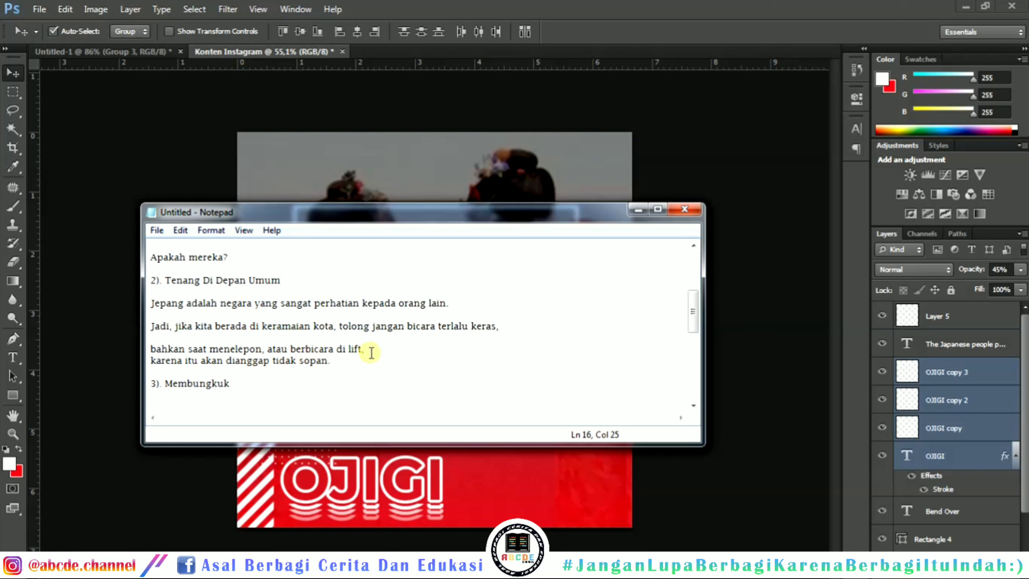
{"action": "scroll", "coordinate": [368, 351], "scroll_direction": "down", "scroll_amount": 2}
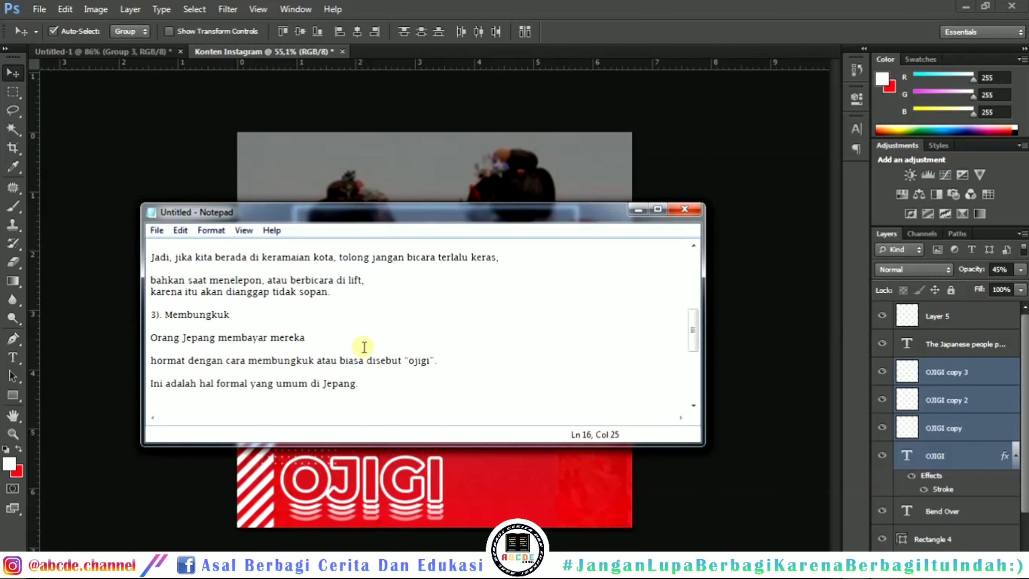
{"action": "double_click", "coordinate": [169, 314]}
{"action": "left_click", "coordinate": [324, 338]}
{"action": "left_click", "coordinate": [232, 338], "text": "shift"}
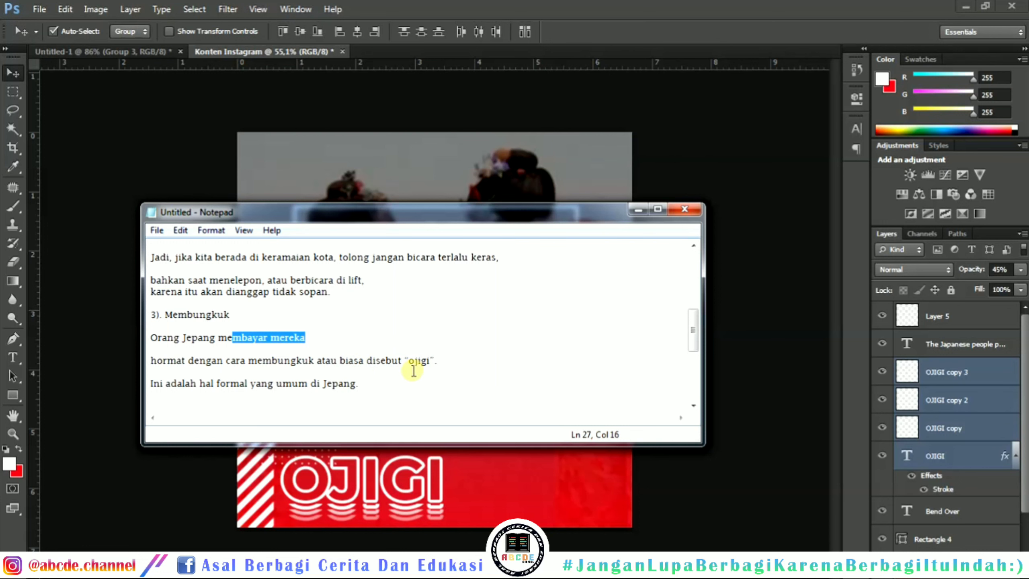
{"action": "left_click", "coordinate": [636, 211]}
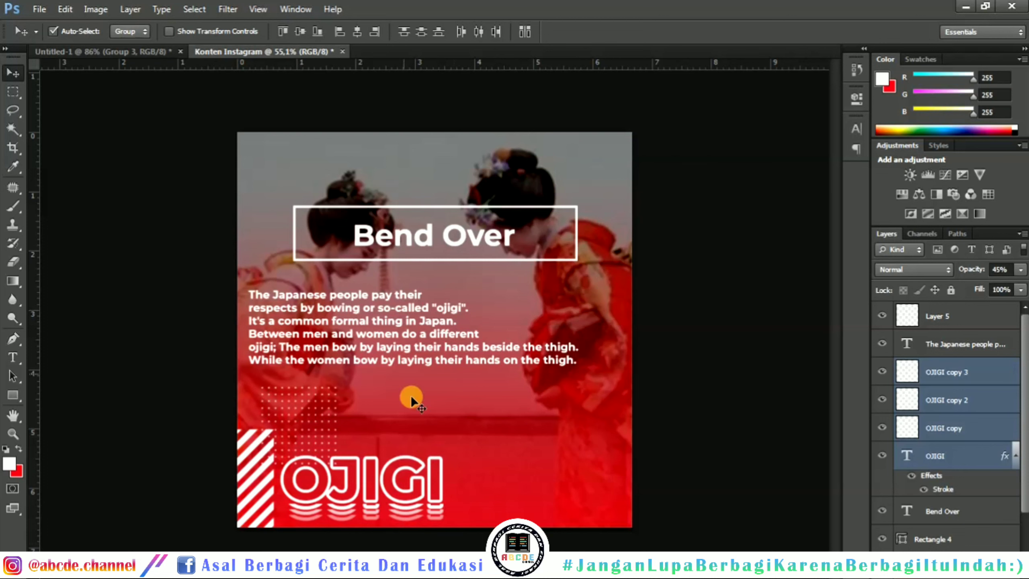
- Reopen the Notepad notes, examine section 4, "Tidak Memberi Tip", and the "Membungkuk" text above it, and minimize the notes
{"action": "left_click", "coordinate": [471, 504]}
{"action": "left_click", "coordinate": [331, 337]}
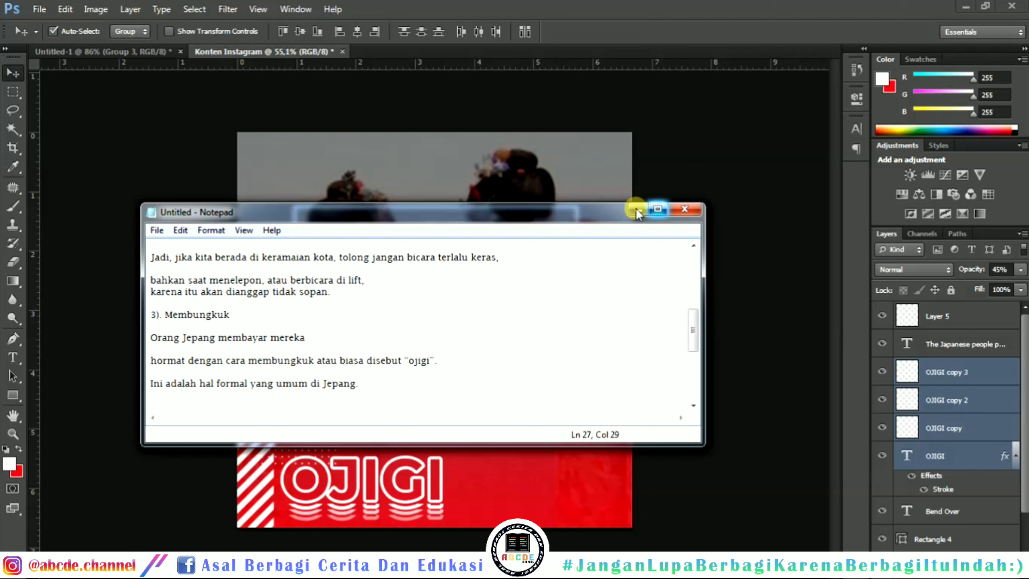
{"action": "scroll", "coordinate": [275, 360], "scroll_direction": "down", "scroll_amount": 4}
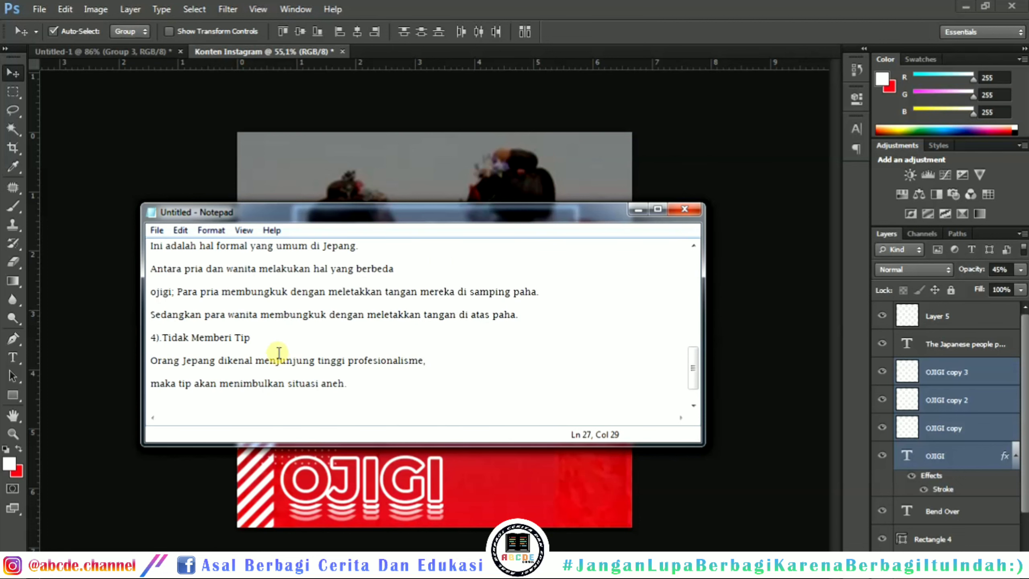
{"action": "left_click_drag", "start_coordinate": [162, 337], "coordinate": [273, 337]}
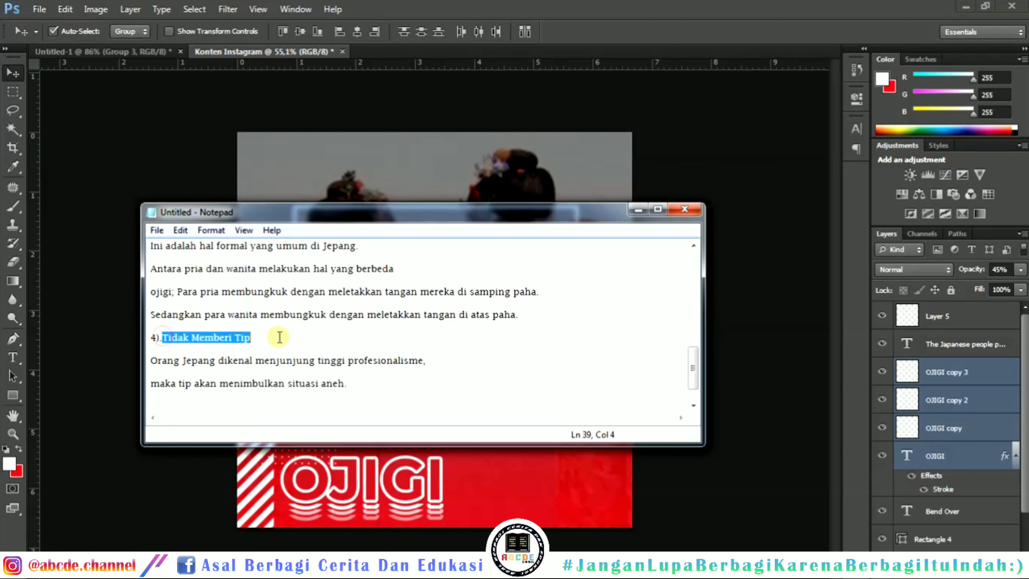
{"action": "scroll", "coordinate": [438, 352], "scroll_direction": "up", "scroll_amount": 1}
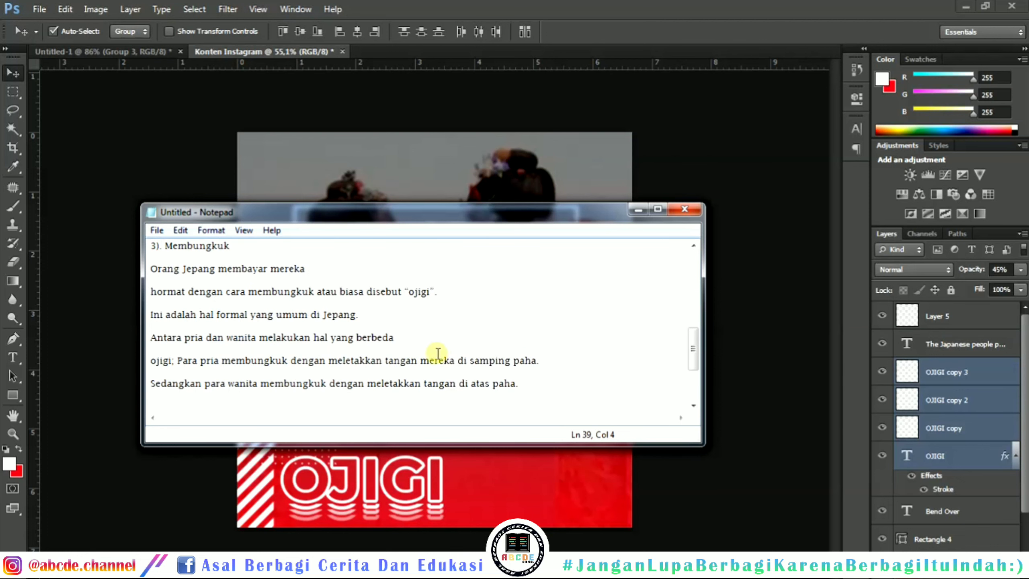
{"action": "left_click", "coordinate": [639, 209]}
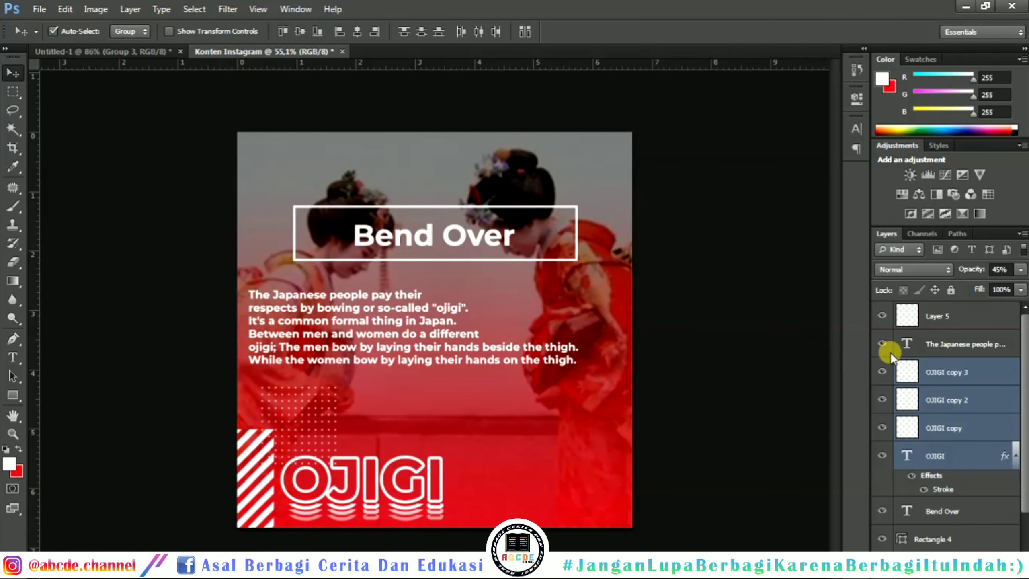
- Group all the Bend Over poster layers from Layer 5 down to the kimono photo layer 4 and rename the group "Desain Poster"
{"action": "left_click", "coordinate": [963, 320]}
{"action": "scroll", "coordinate": [964, 437], "scroll_direction": "down", "scroll_amount": 2}
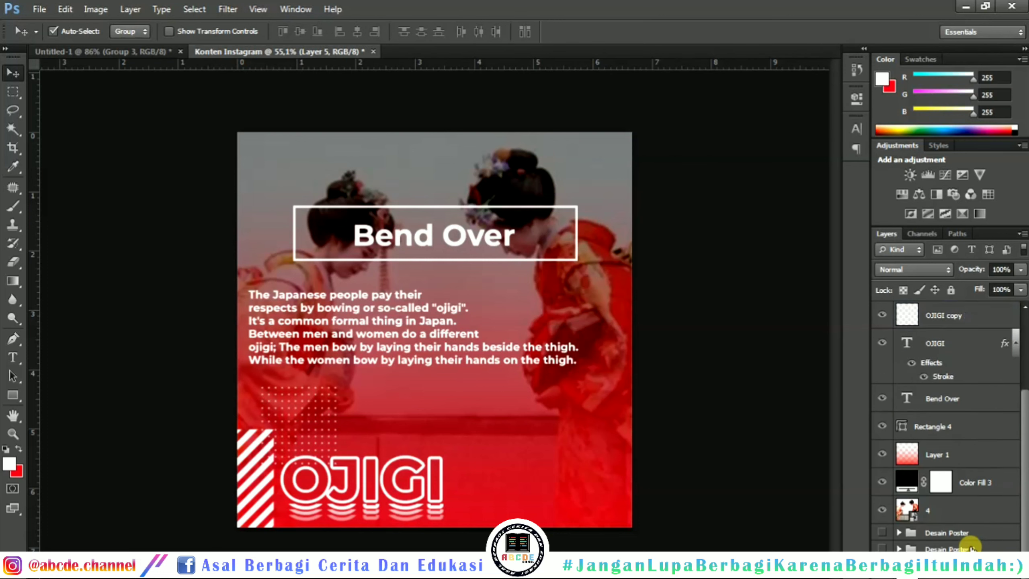
{"action": "left_click", "coordinate": [969, 512], "text": "shift"}
{"action": "key", "text": "ctrl+g"}
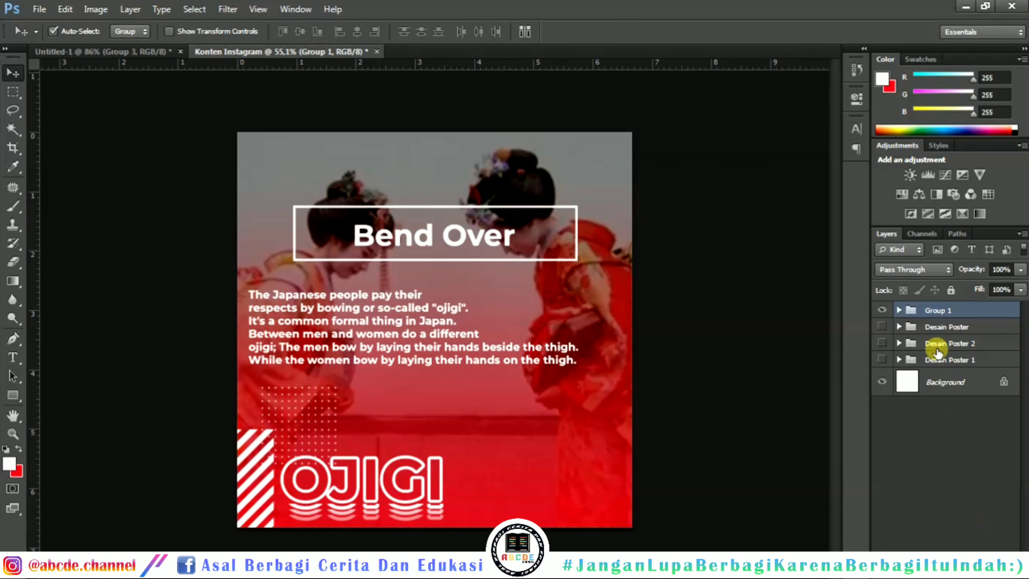
{"action": "double_click", "coordinate": [948, 312]}
{"action": "type", "text": "Desain"}
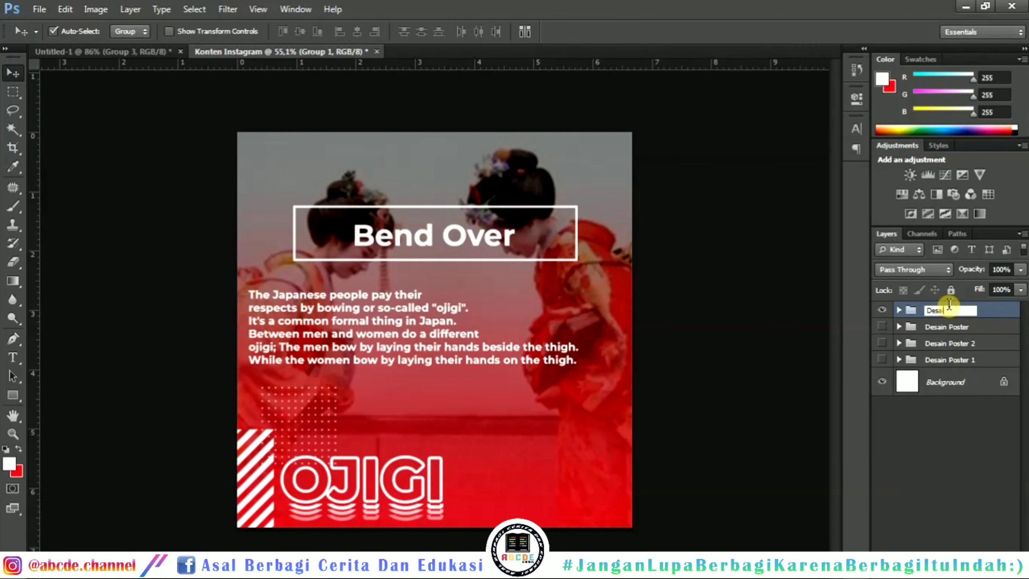
{"action": "type", "text": " Poster"}
{"action": "key", "text": "Return"}
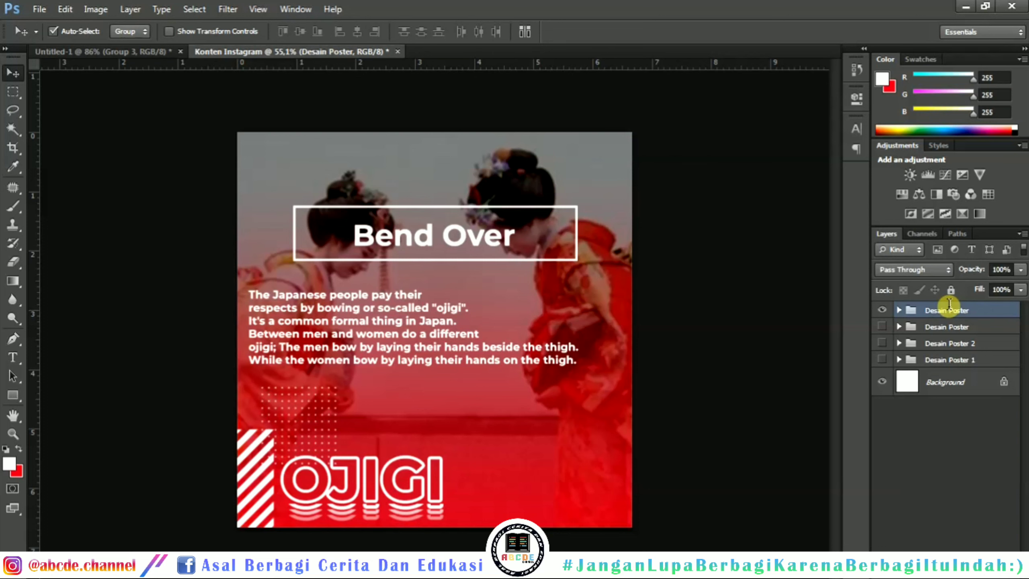
- Hide the Bend Over group, then reveal the four poster groups one by one from Desain Poster 1 up to Bend Over
{"action": "left_click", "coordinate": [883, 312]}
{"action": "left_click", "coordinate": [883, 359]}
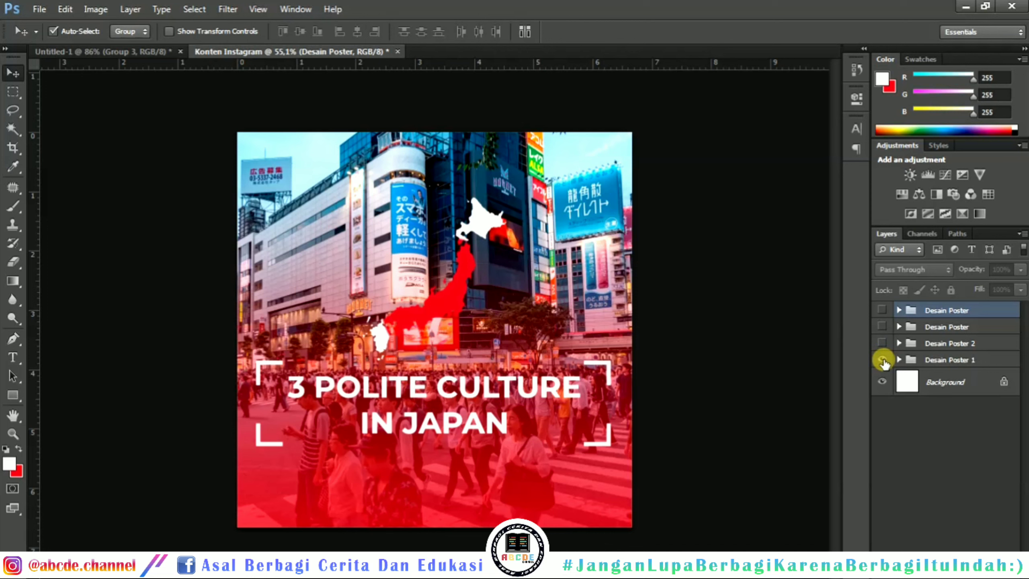
{"action": "left_click", "coordinate": [883, 343]}
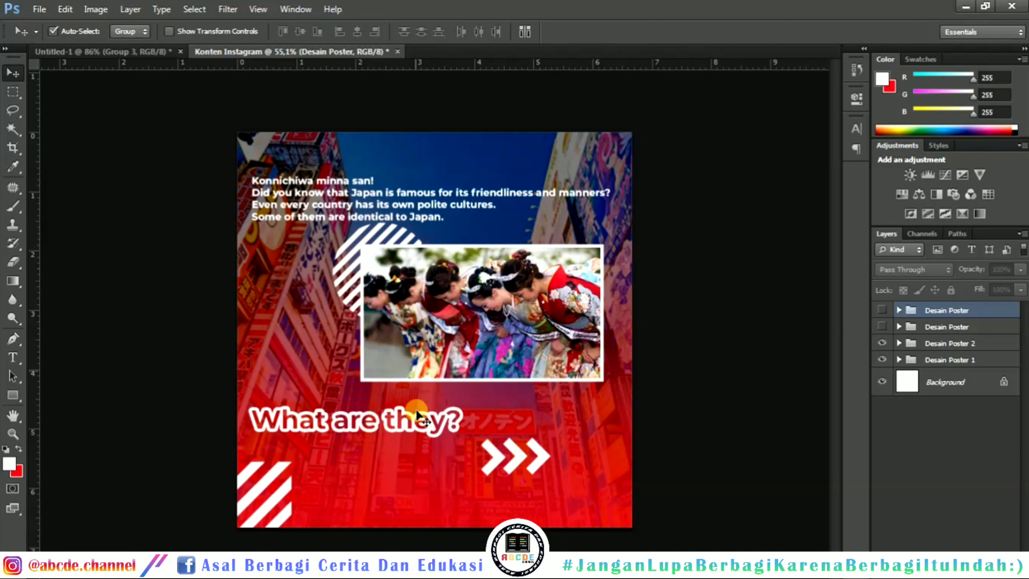
{"action": "left_click", "coordinate": [882, 327]}
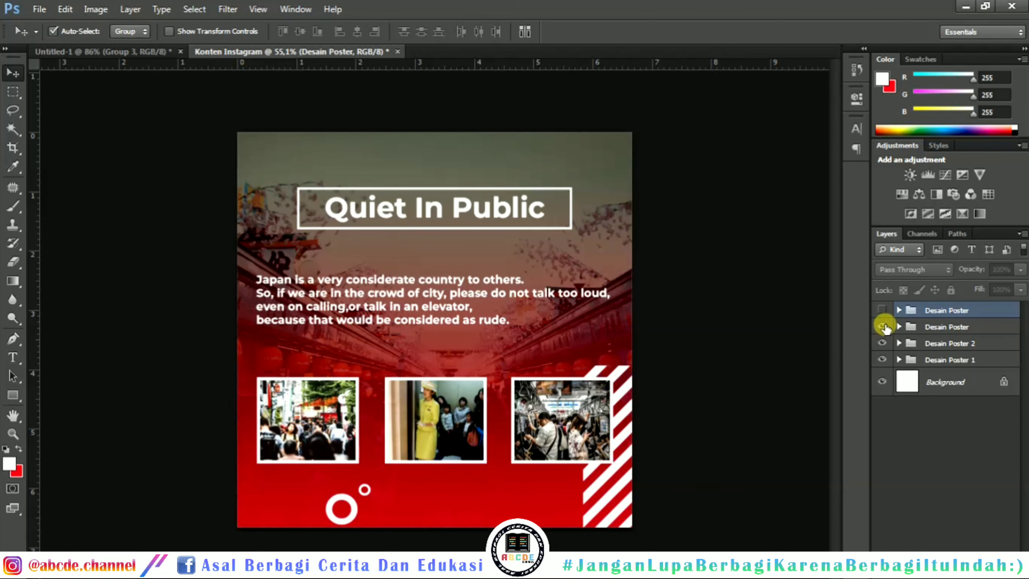
{"action": "left_click", "coordinate": [878, 310]}
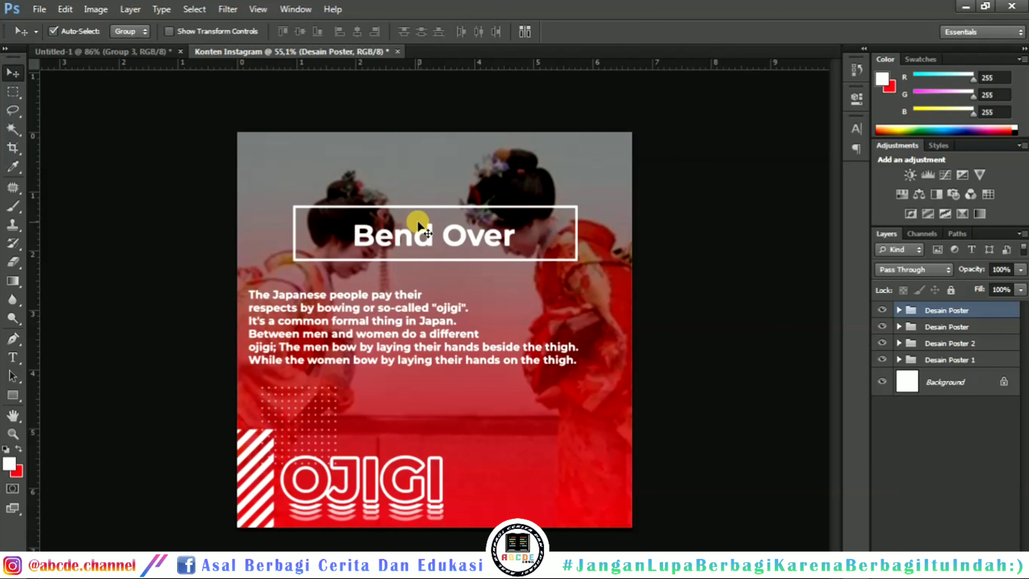
- Compare the Not Tipping design in the Untitled-1 reference with the finished Bend Over poster in Konten Instagram
{"action": "left_click", "coordinate": [151, 47]}
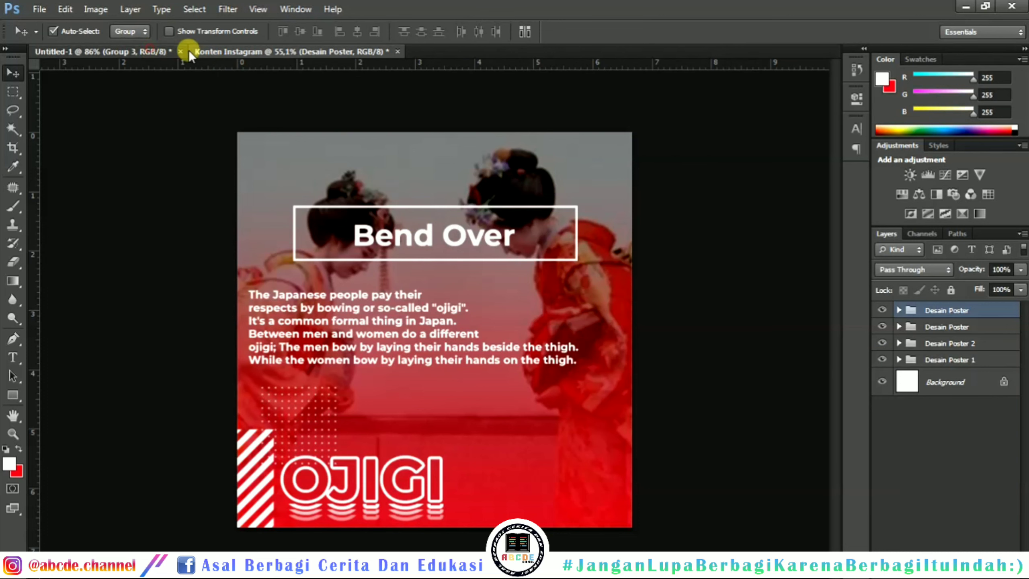
{"action": "left_click", "coordinate": [265, 52]}
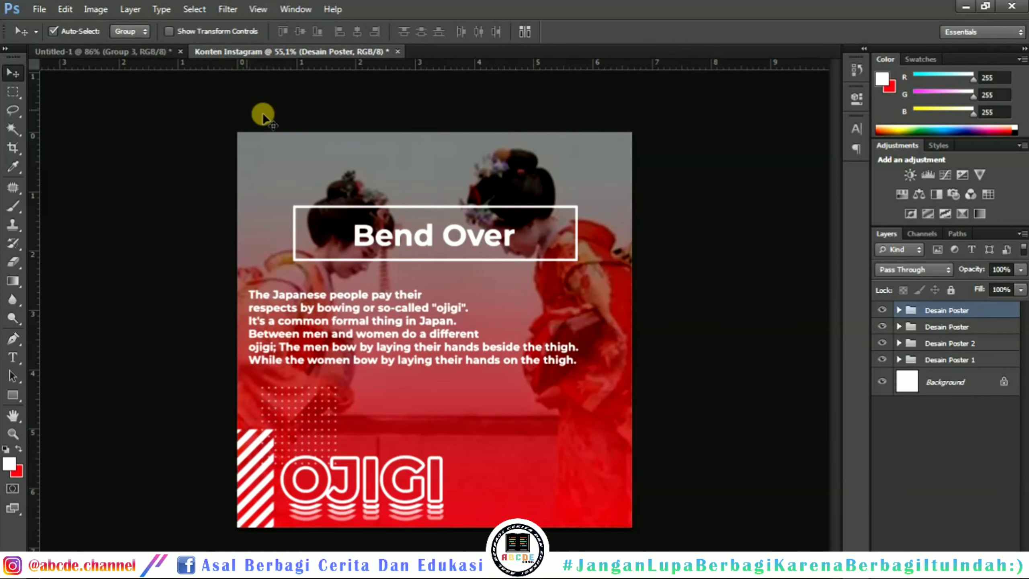
{"action": "left_click", "coordinate": [132, 51]}
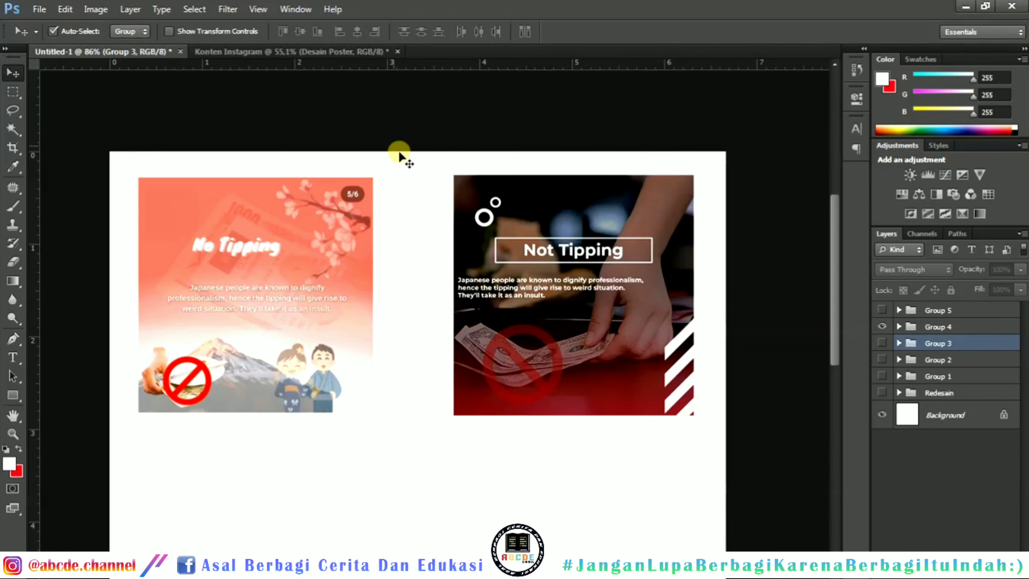
{"action": "left_click", "coordinate": [315, 52]}
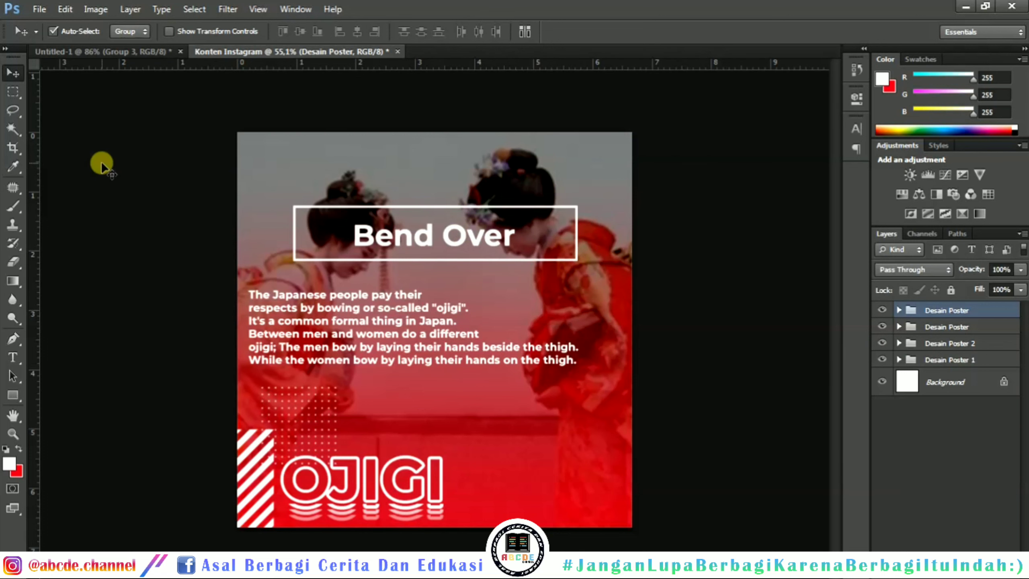
{"action": "left_click", "coordinate": [108, 51]}
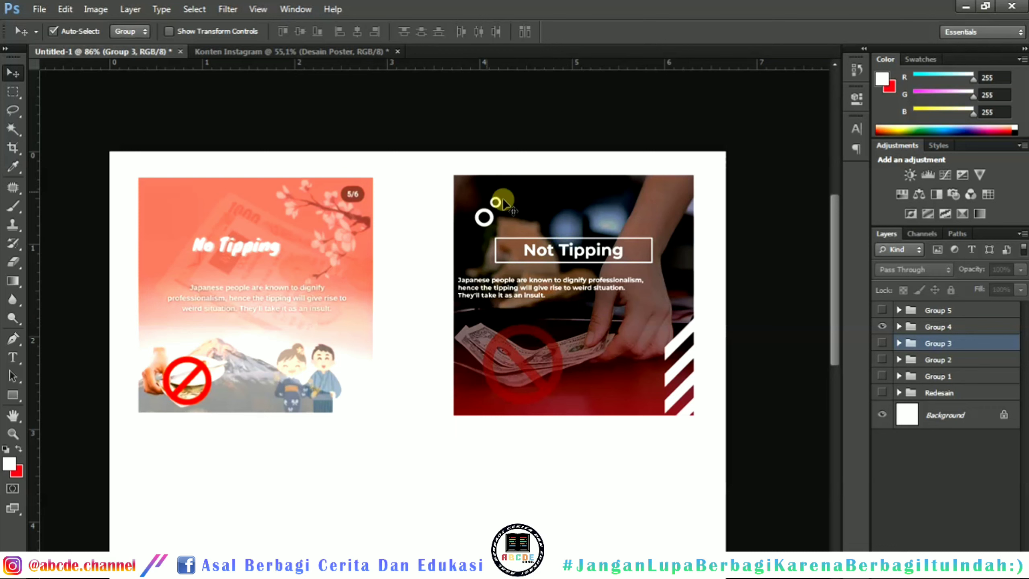
{"action": "left_click", "coordinate": [313, 56]}
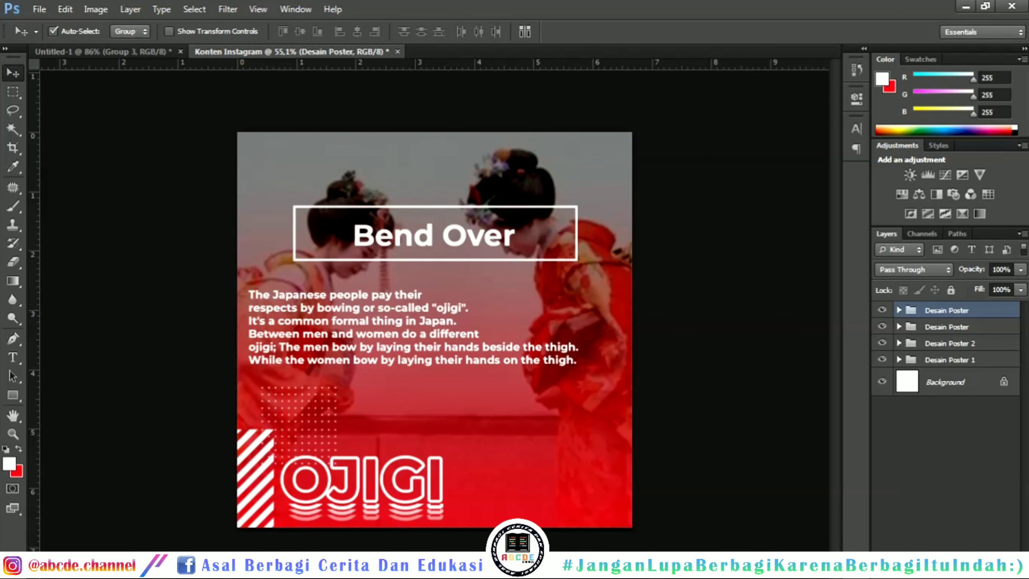
{"action": "left_click", "coordinate": [883, 577]}
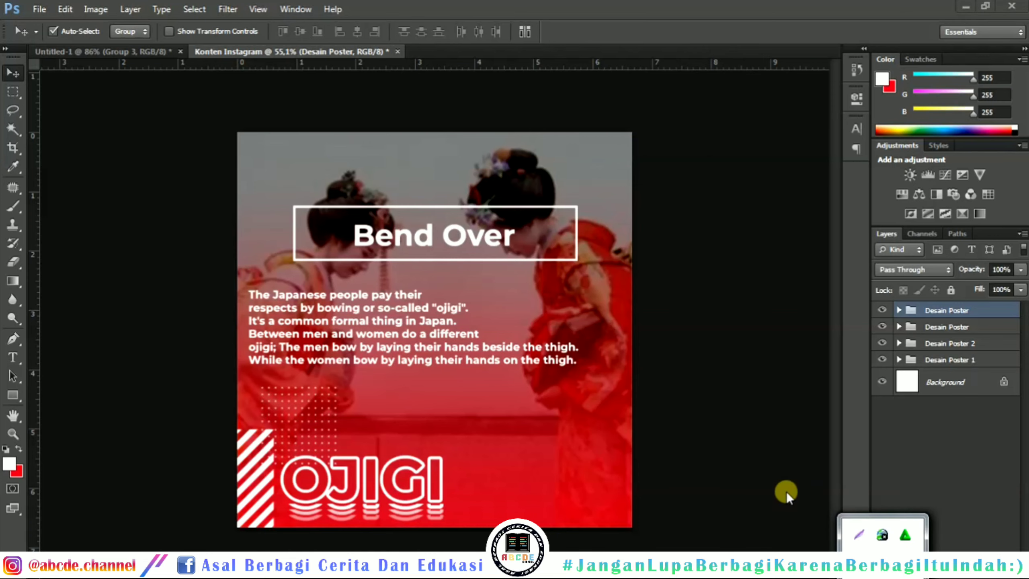